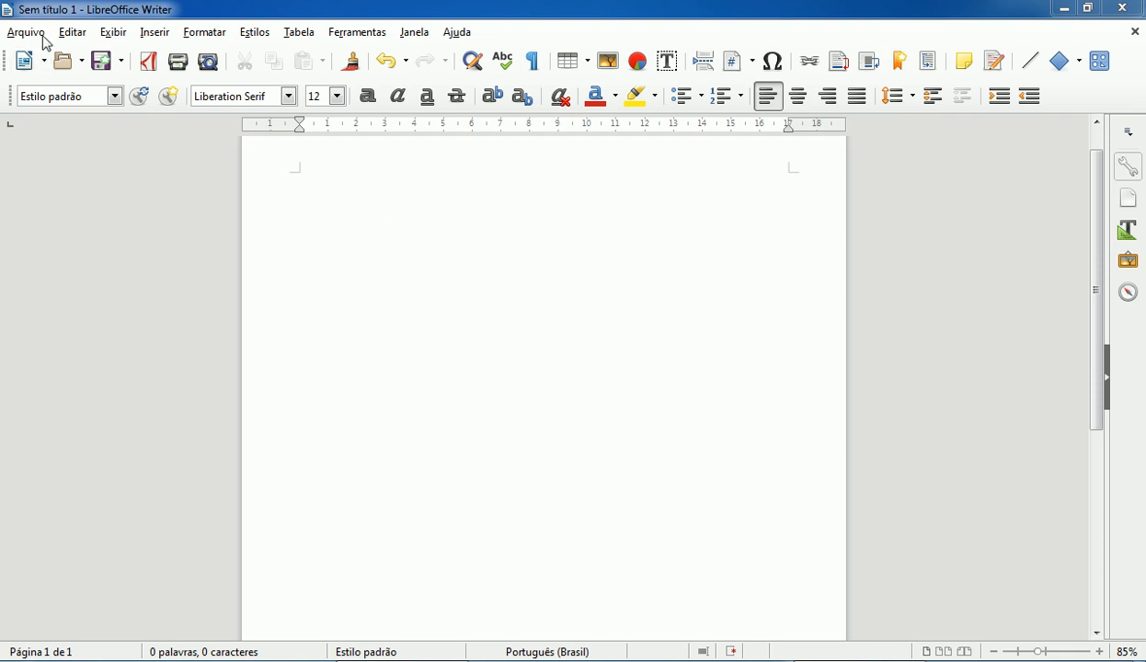
Open the document "15 Anos de Software Livre.odt" from the Informática Básica folder.
click(37, 37)
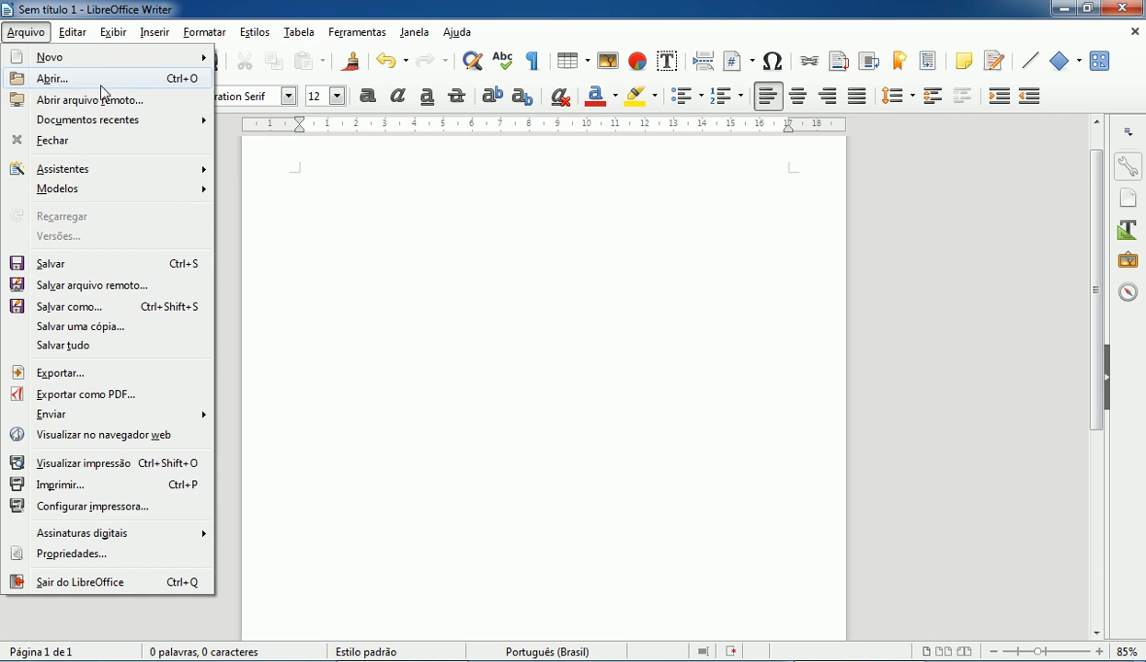
click(187, 138)
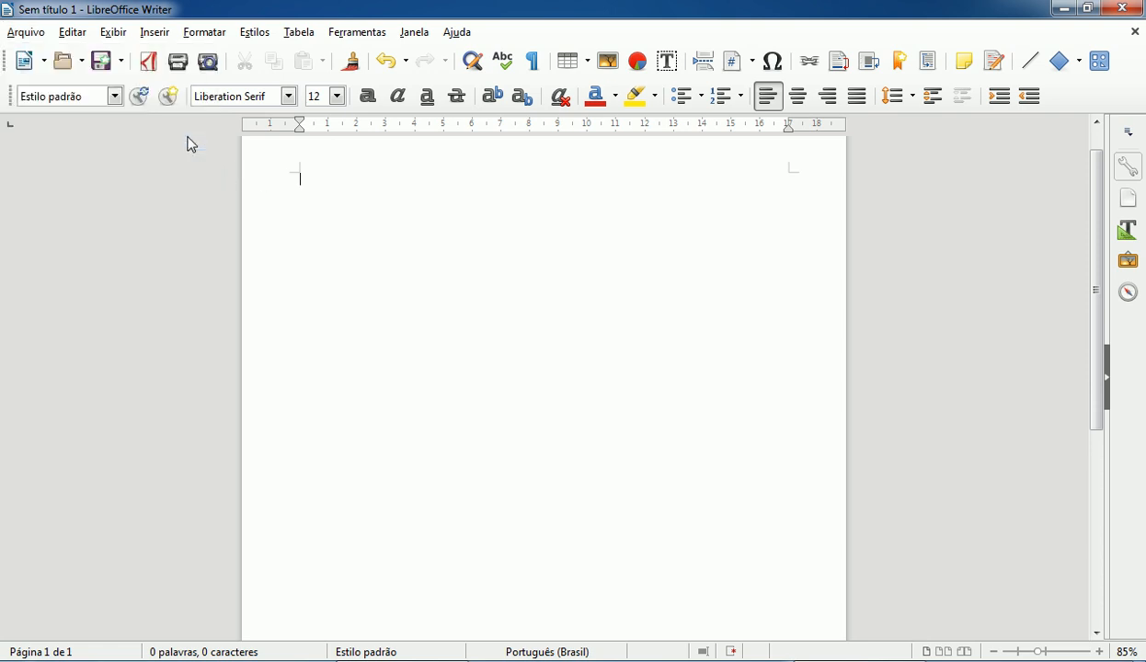
click(64, 63)
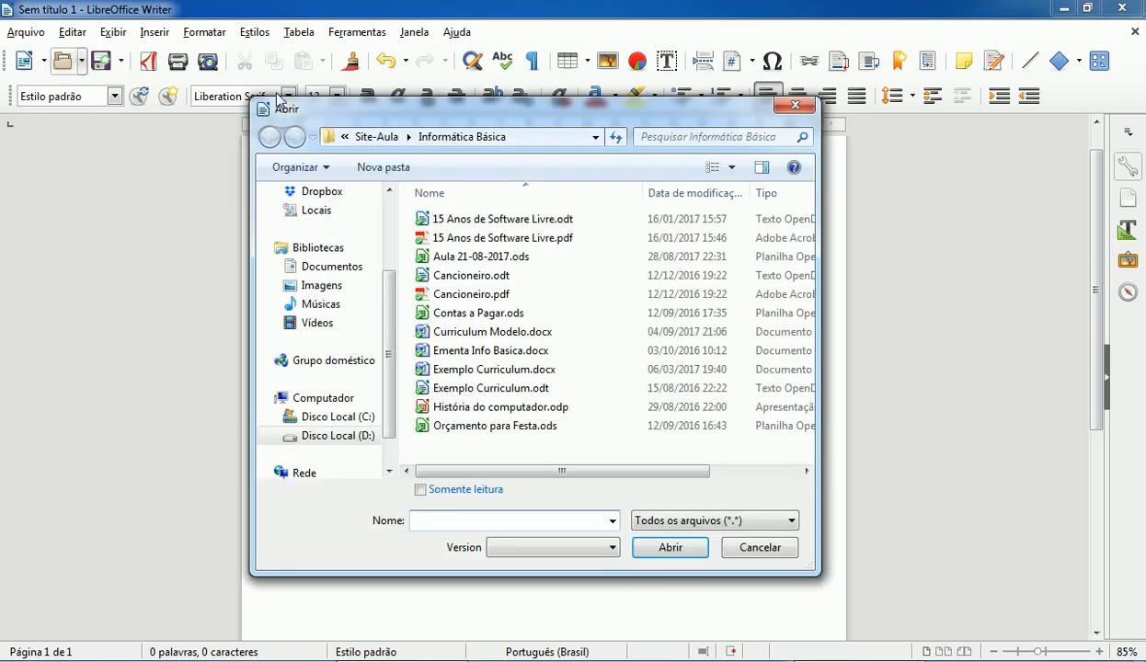
drag(366, 105, 278, 123)
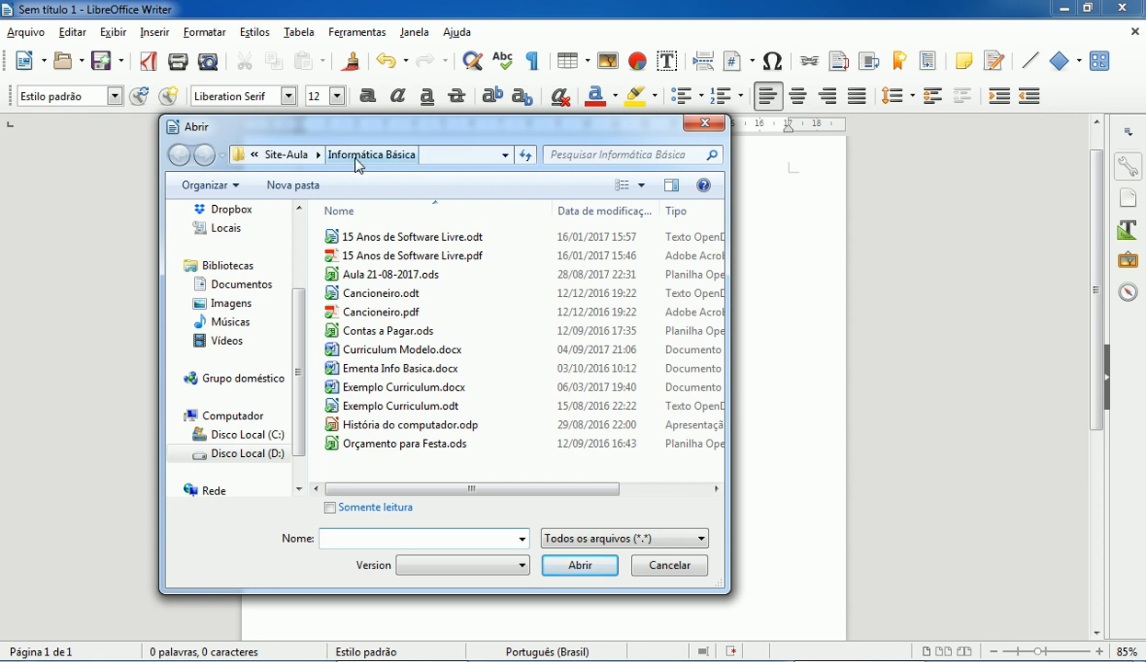
click(399, 238)
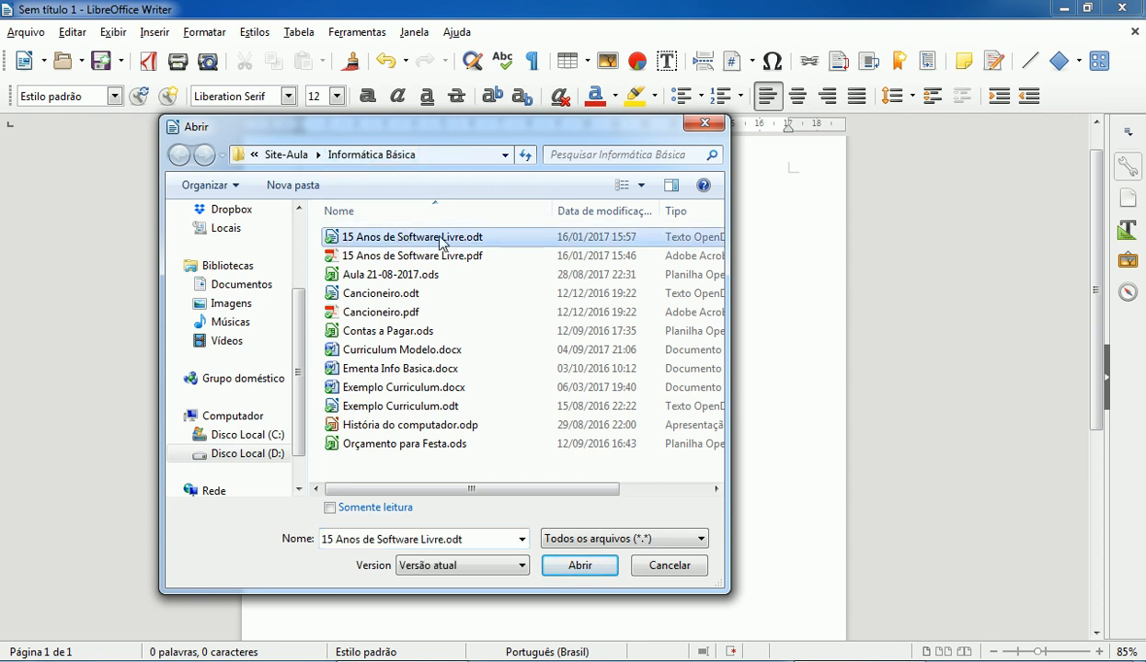
click(579, 566)
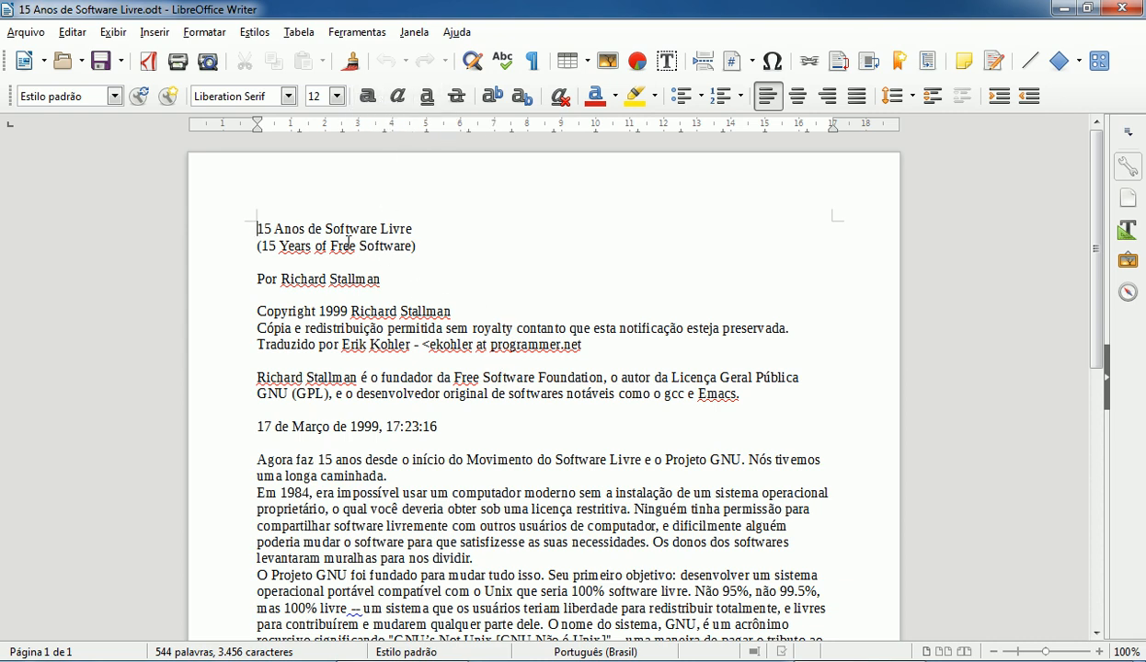
Select the title line, then the text from the title into the third line of the "Em 1984" paragraph, clearing each selection.
drag(257, 229, 414, 232)
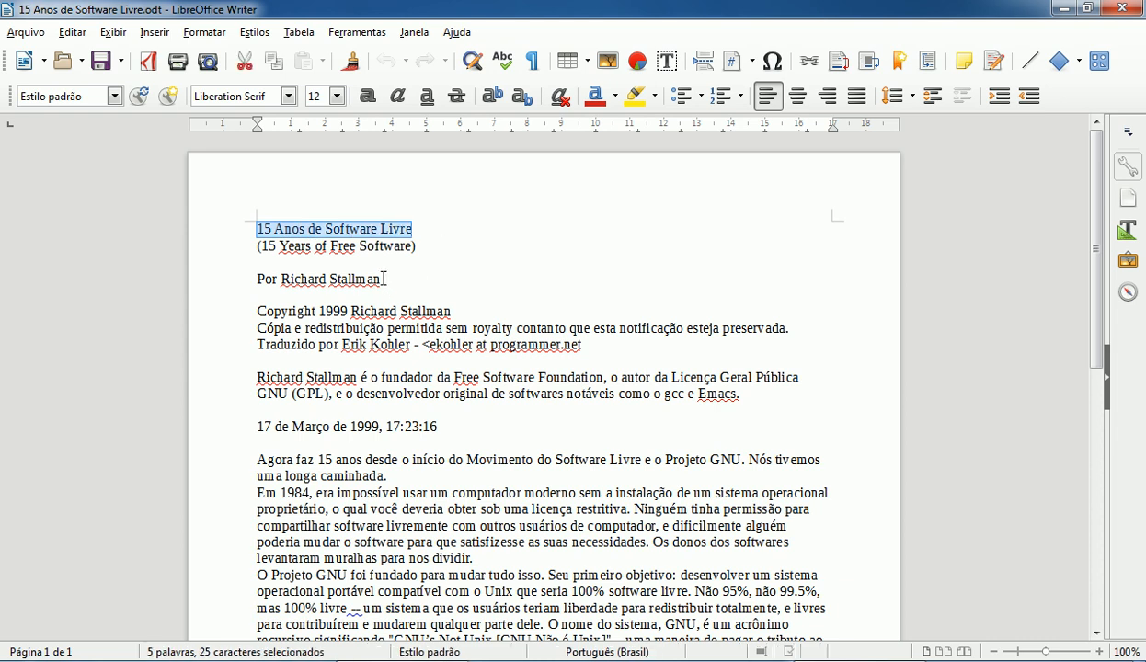
click(361, 262)
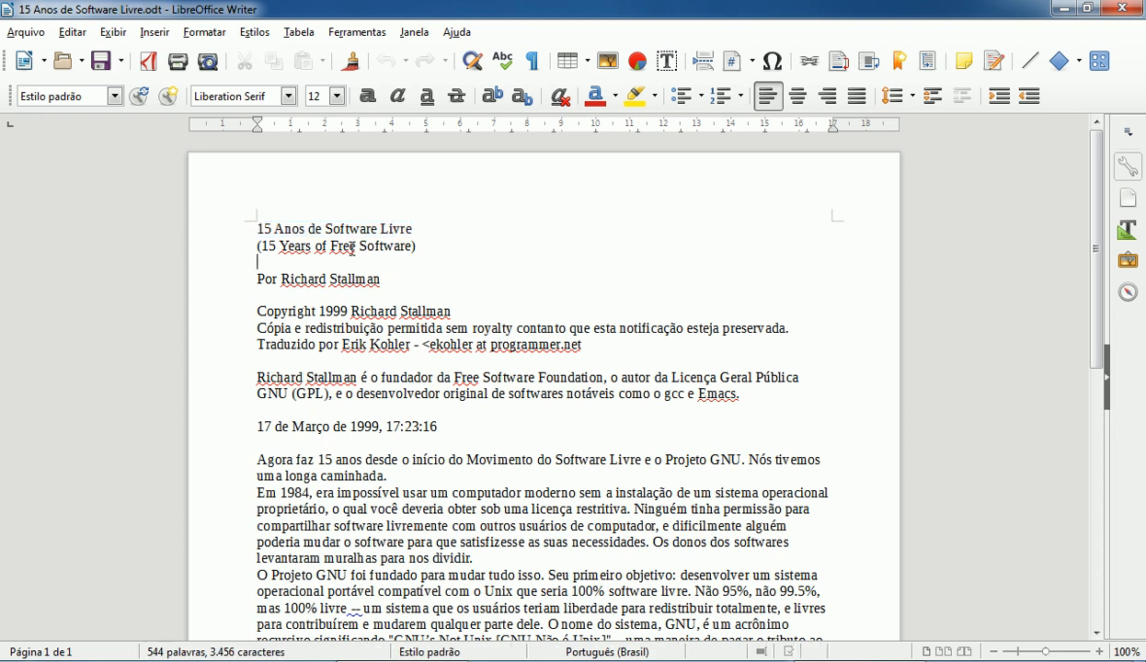
click(259, 226)
drag(259, 226, 756, 526)
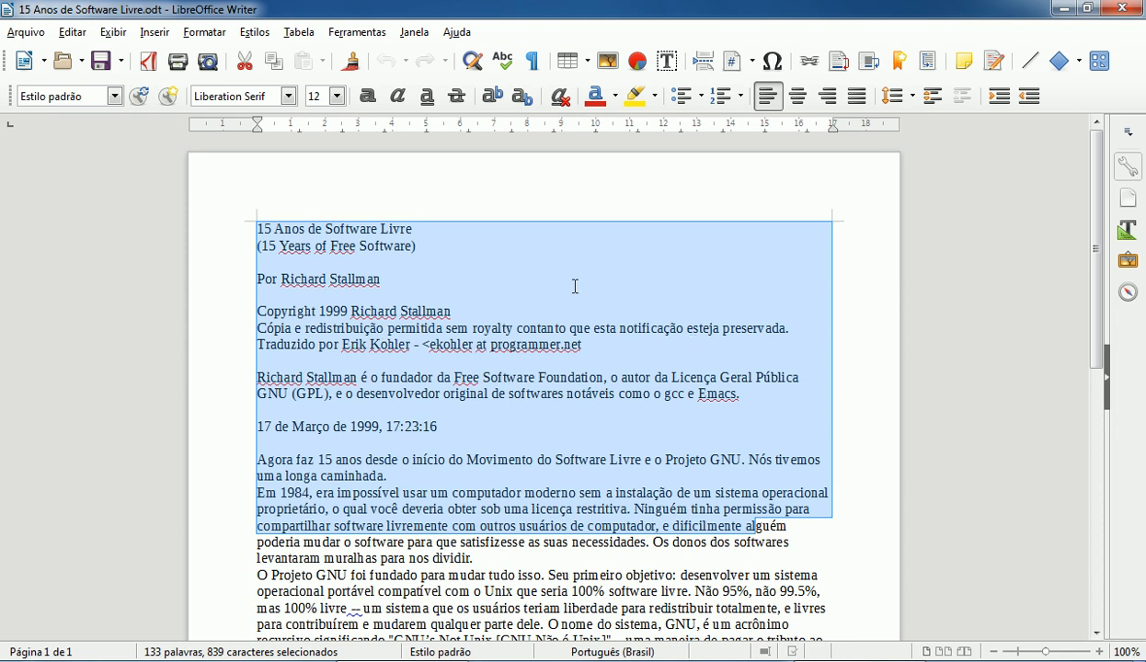
click(544, 292)
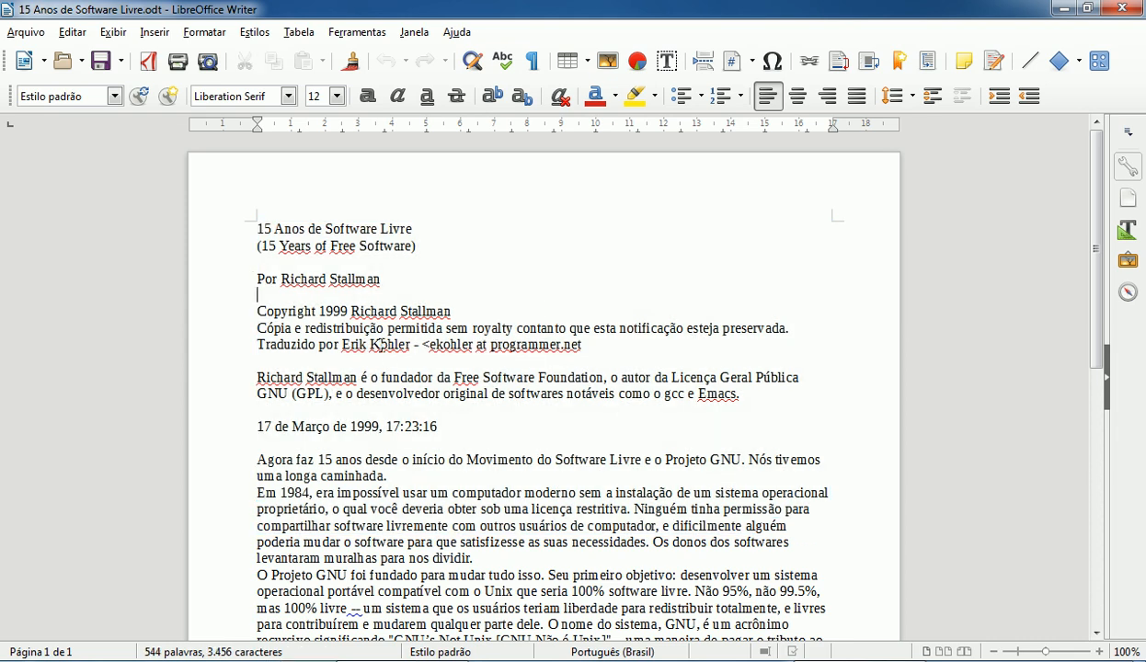
Select from within the "Cópia e redistribuição" line through the date line, then the title line alone, clearing each selection.
drag(337, 327, 674, 445)
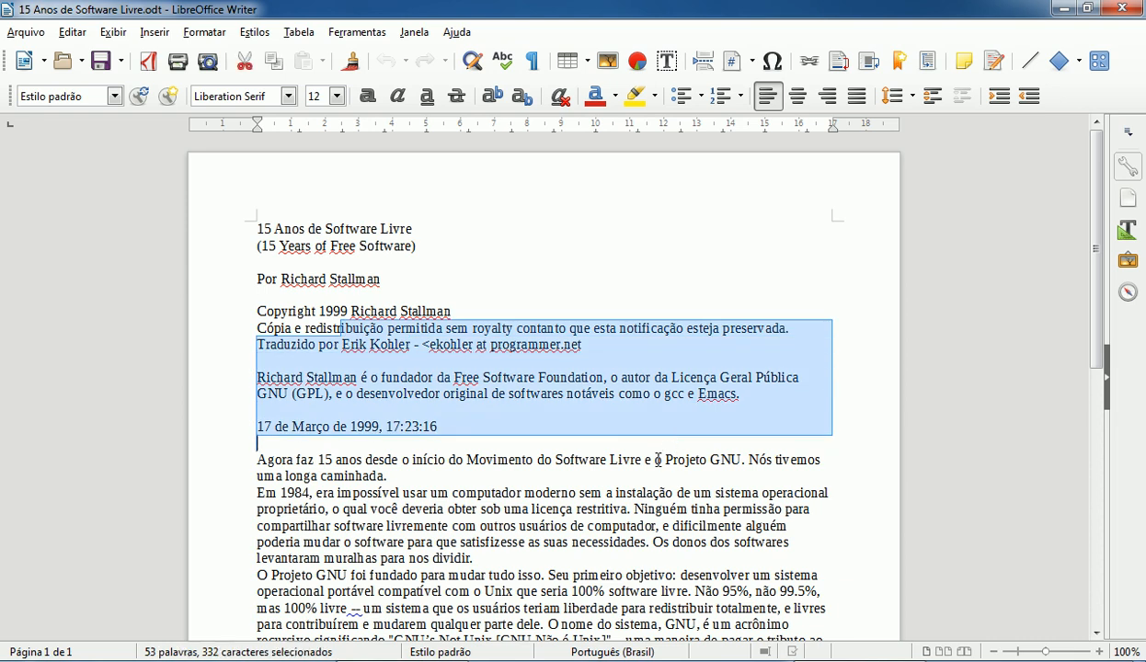
click(601, 426)
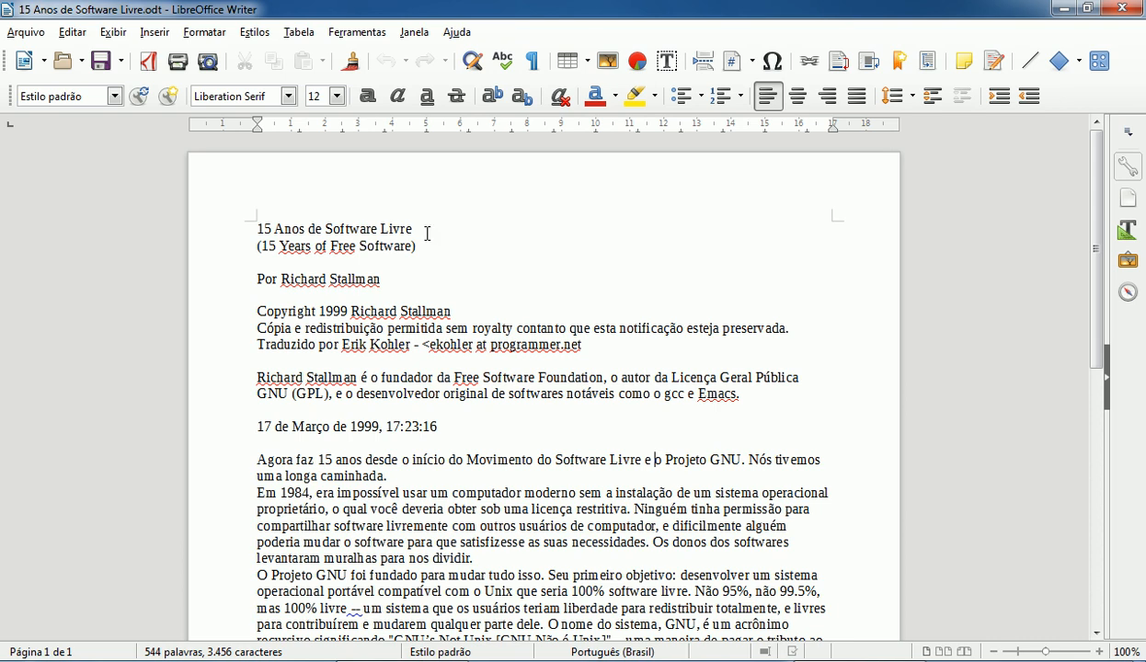
click(254, 229)
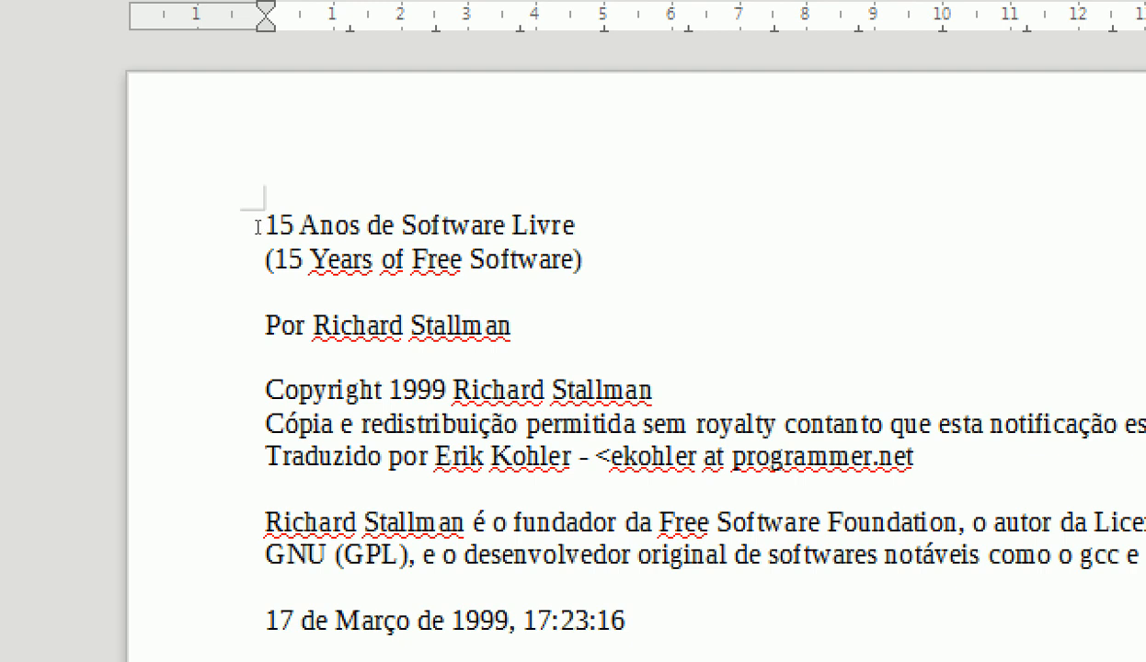
drag(258, 226, 405, 227)
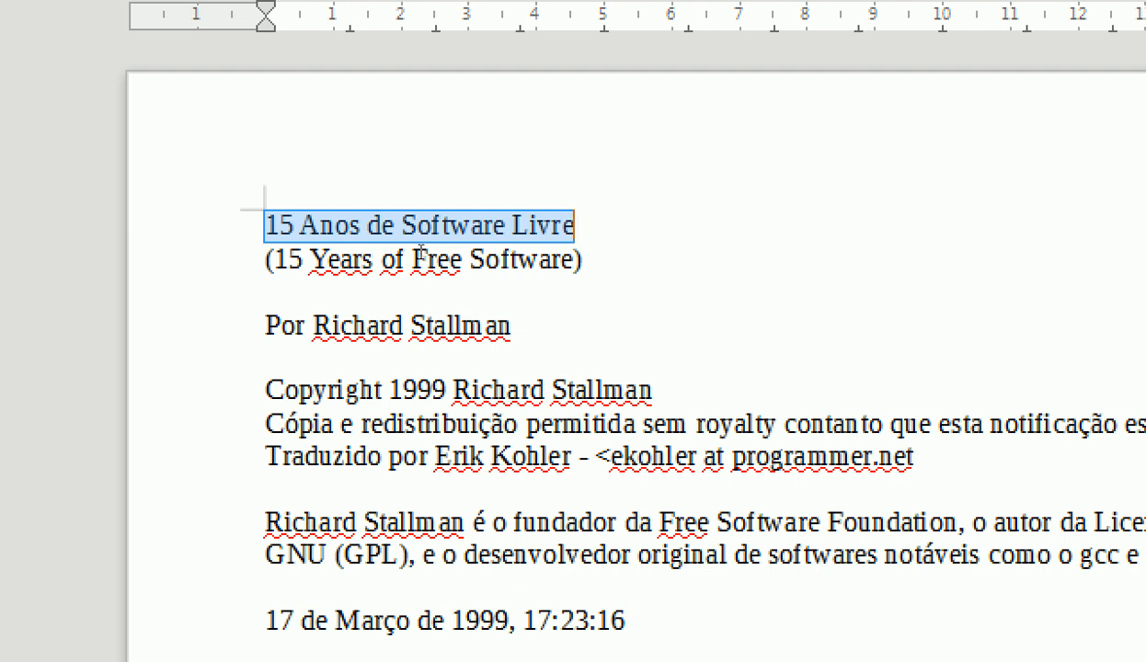
click(441, 283)
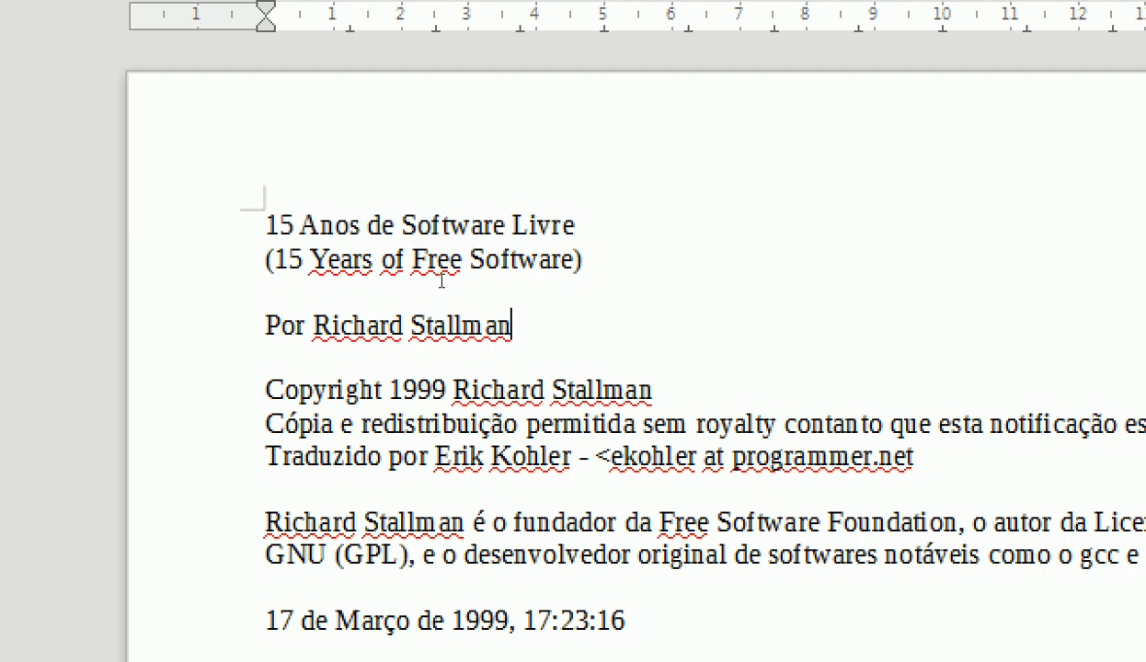
Select individual words of the title, starting with "Anos", then the whole line "15 Anos de Software Livre".
double_click(286, 223)
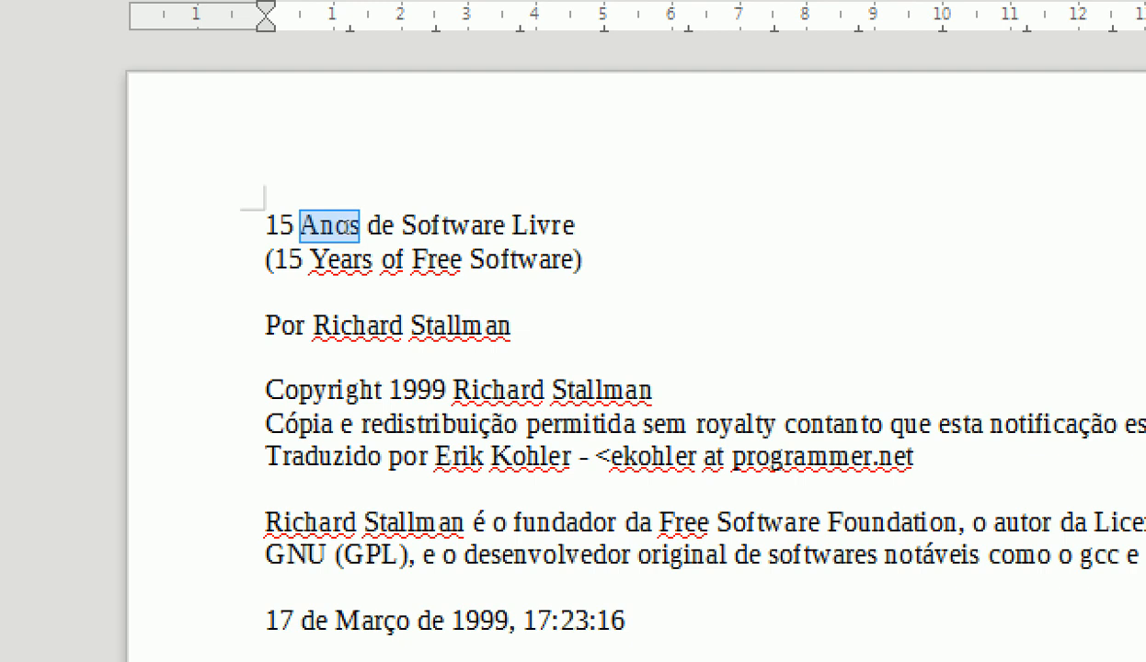
double_click(418, 226)
triple_click(294, 224)
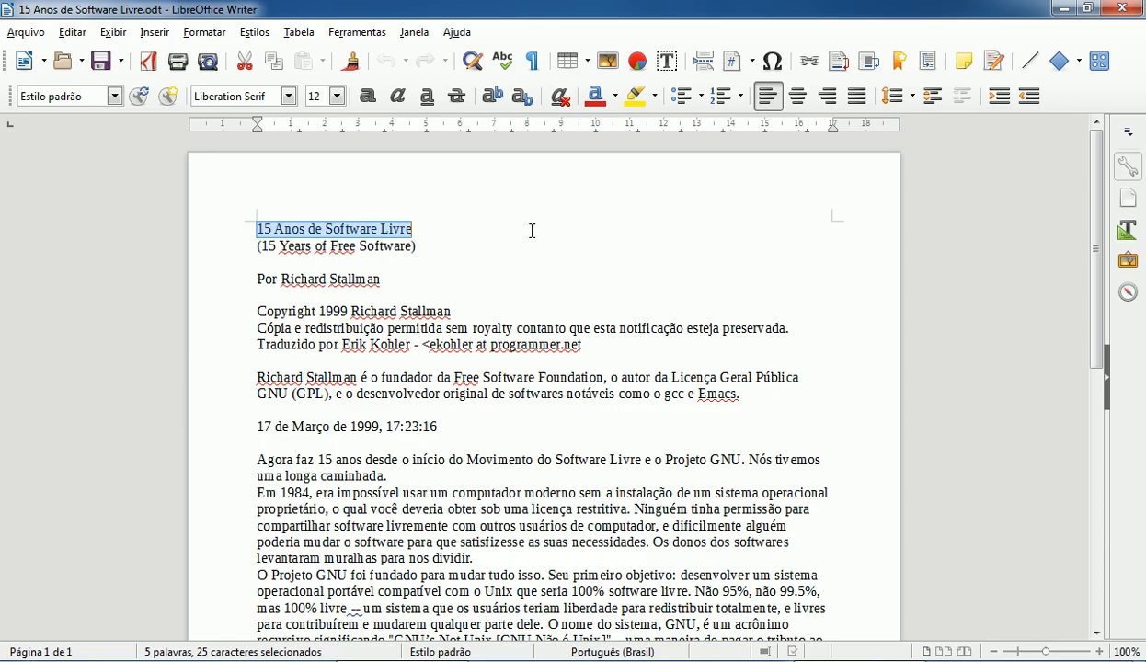
Select the sentence beginning "Em 1984", then the following sentence beginning "Ninguém tinha permissão".
scroll(800, 286, down, 3)
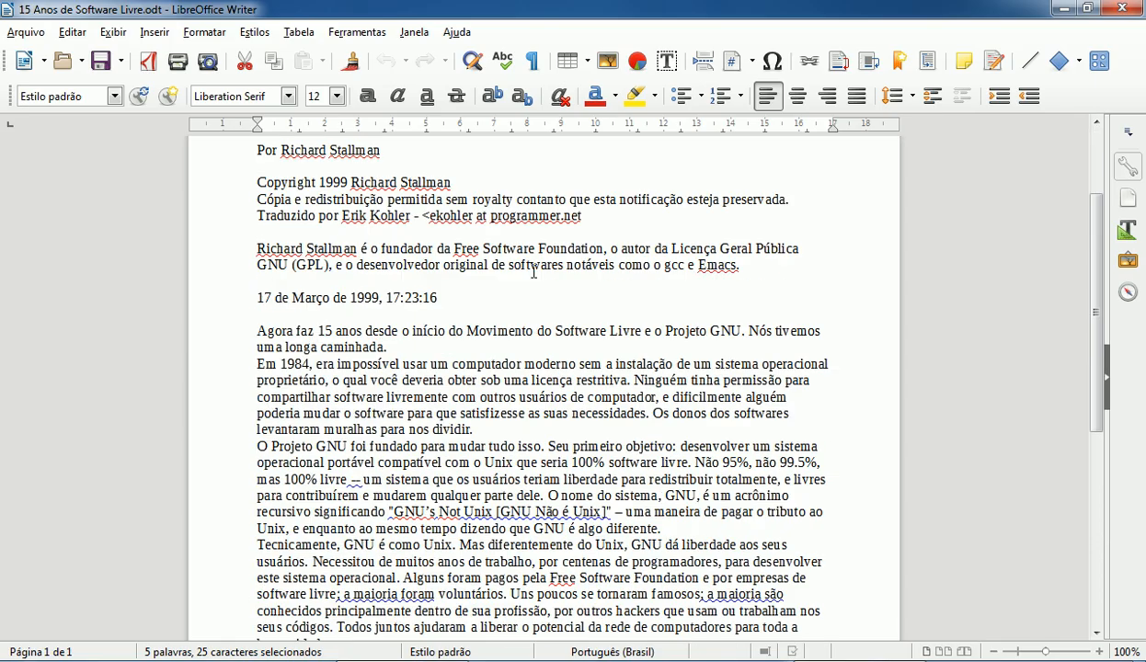
triple_click(408, 365)
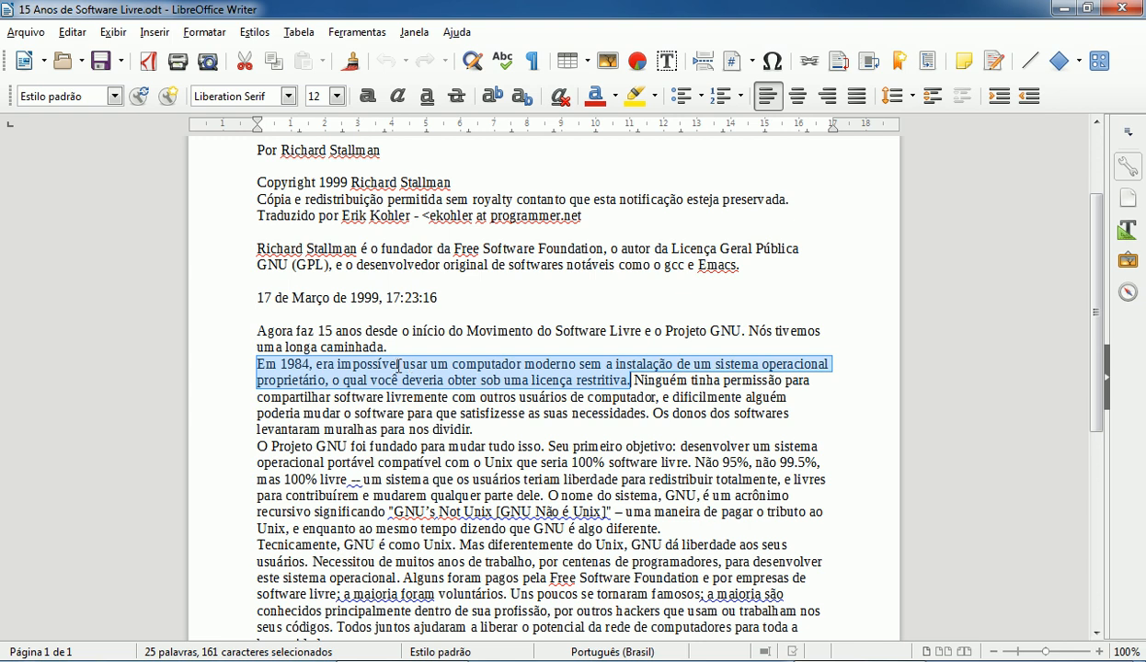
triple_click(415, 397)
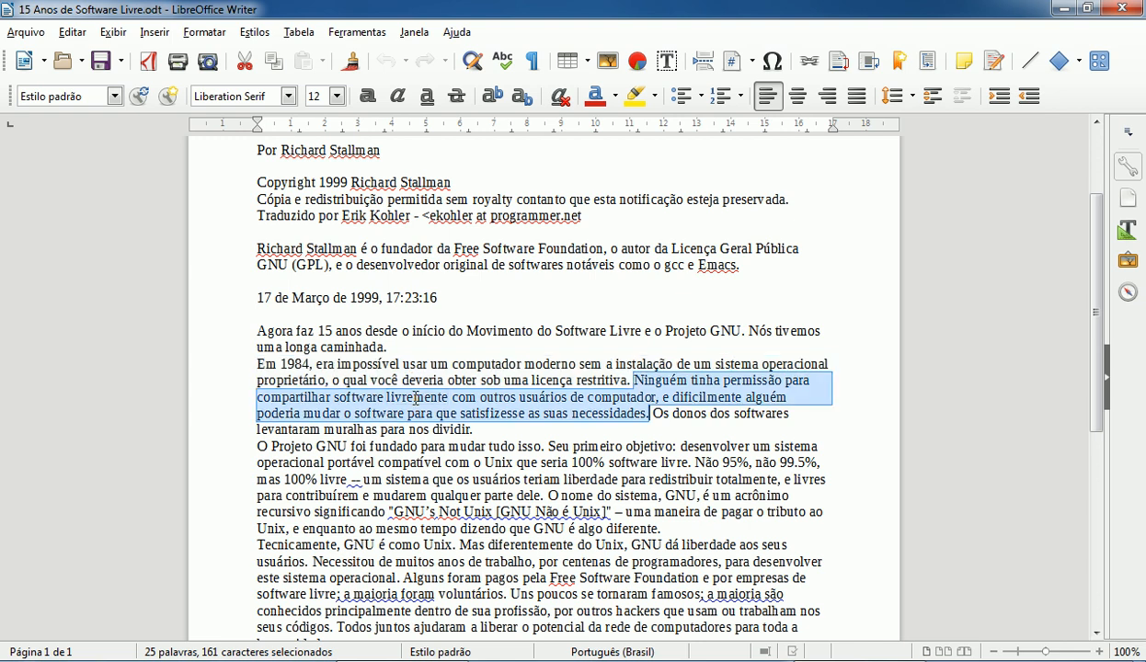
Select the whole paragraph beginning "Em 1984", then the whole paragraph beginning "O Projeto GNU foi fundado".
double_click(426, 378)
click(426, 379)
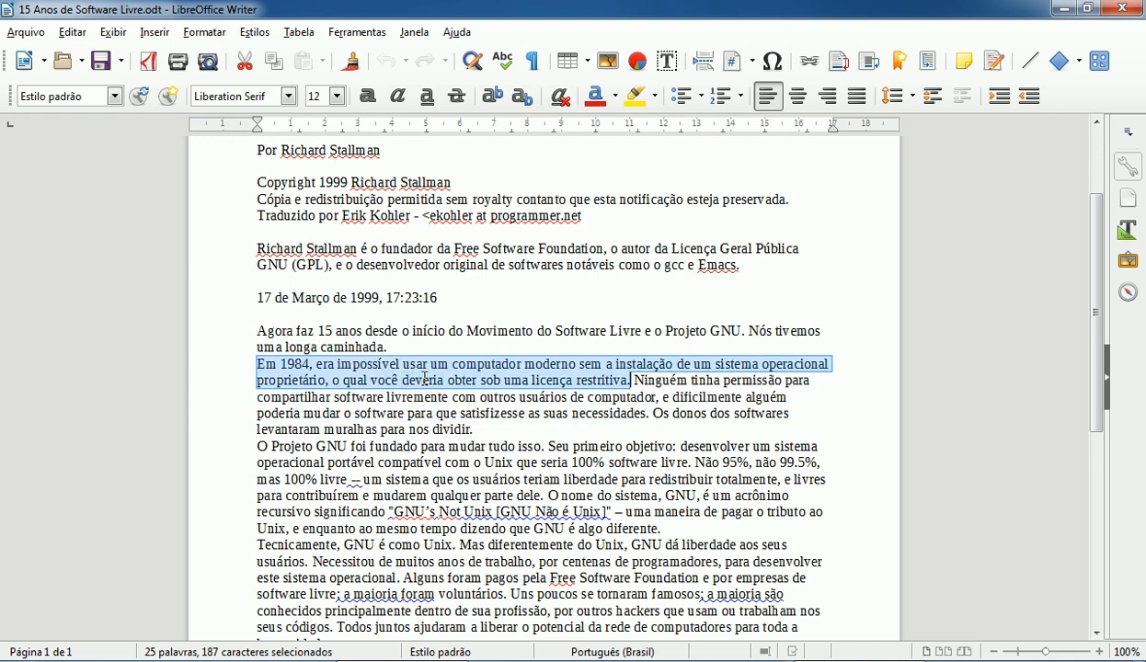
click(426, 378)
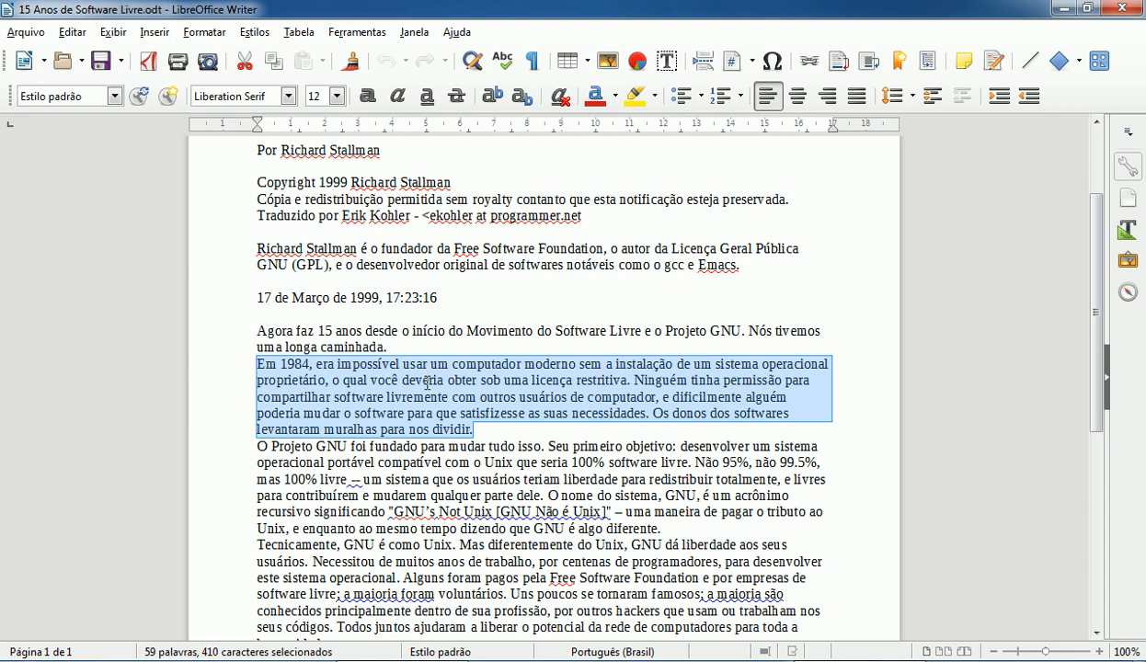
double_click(445, 447)
click(445, 447)
click(445, 447)
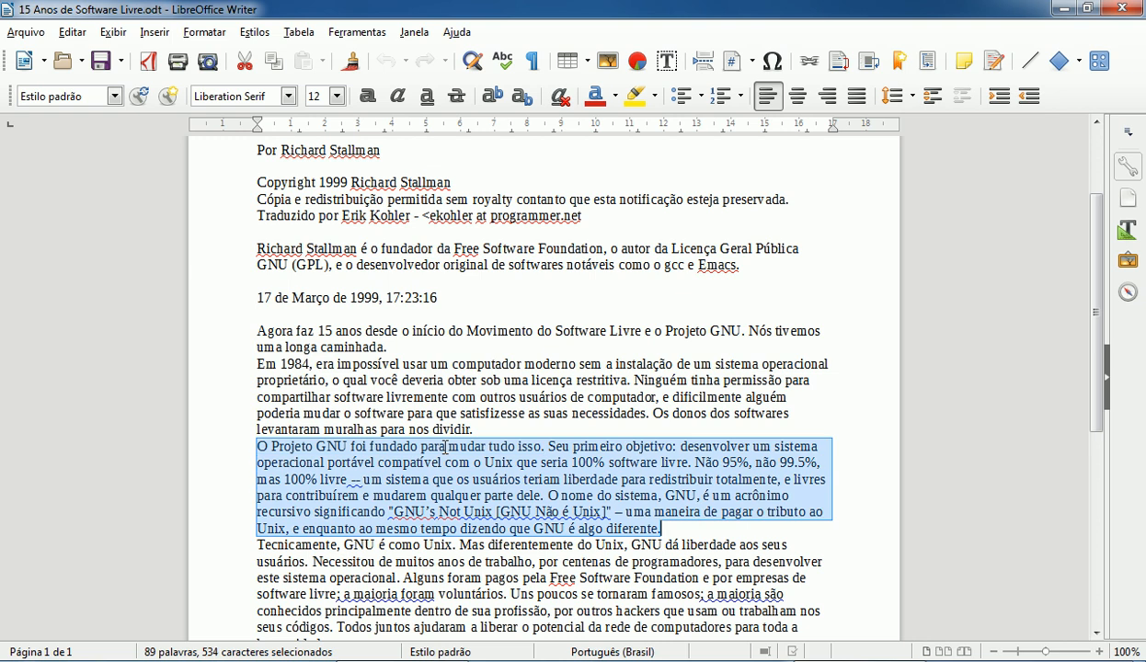
Select the word "livremente", extend the selection to its full sentence, then select only the word "deveria".
double_click(445, 397)
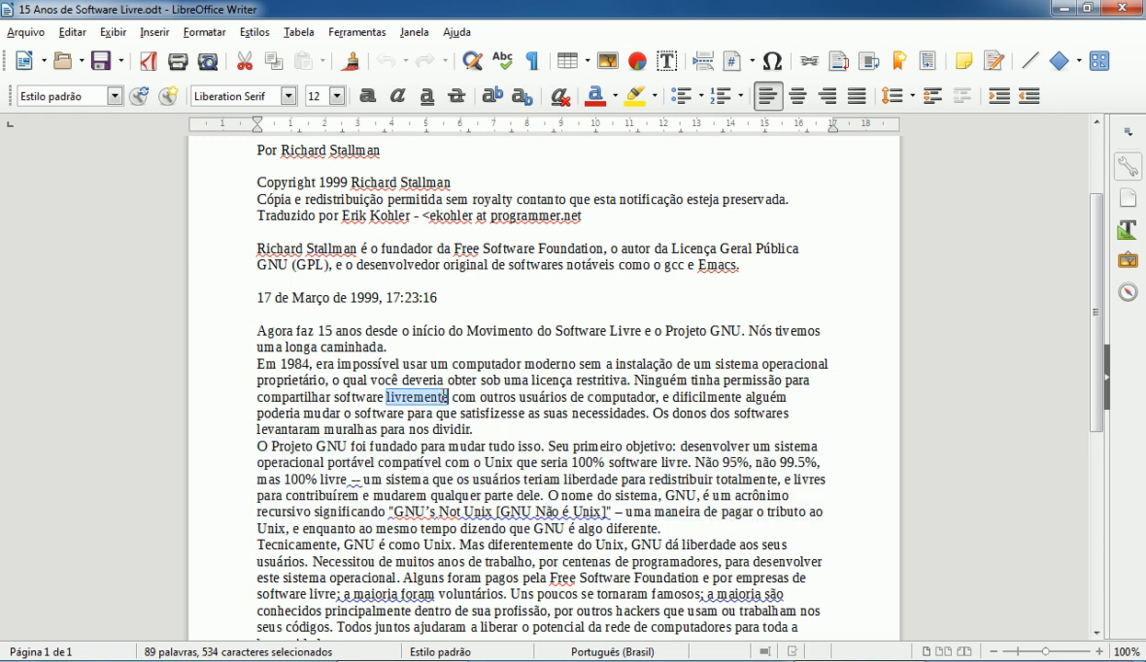
click(445, 396)
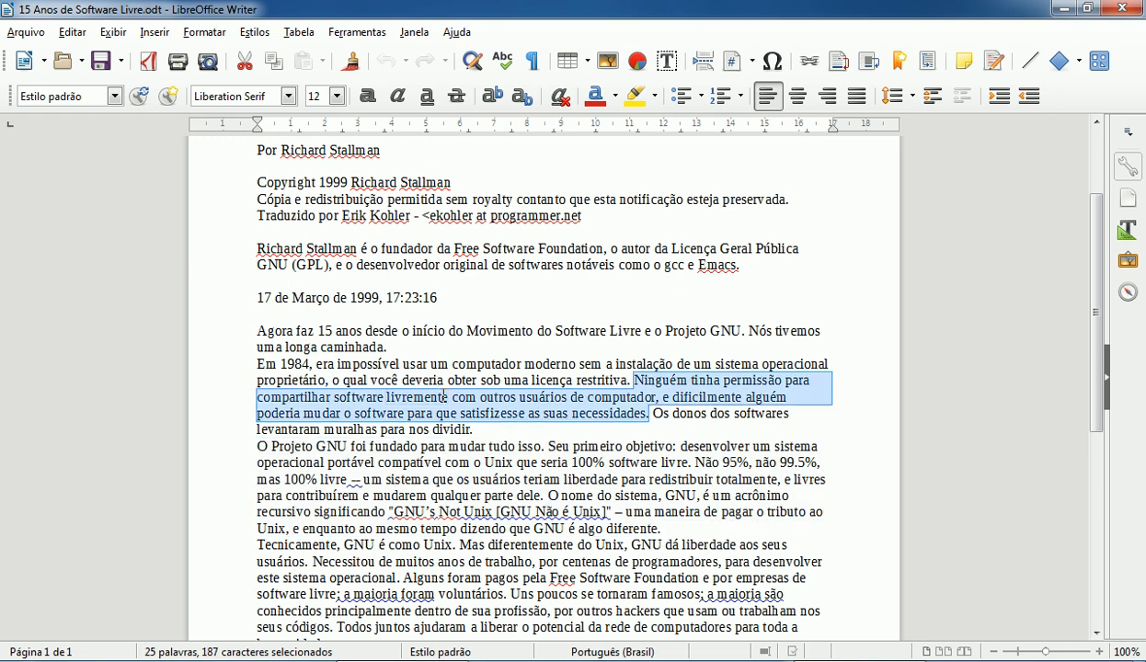
double_click(413, 380)
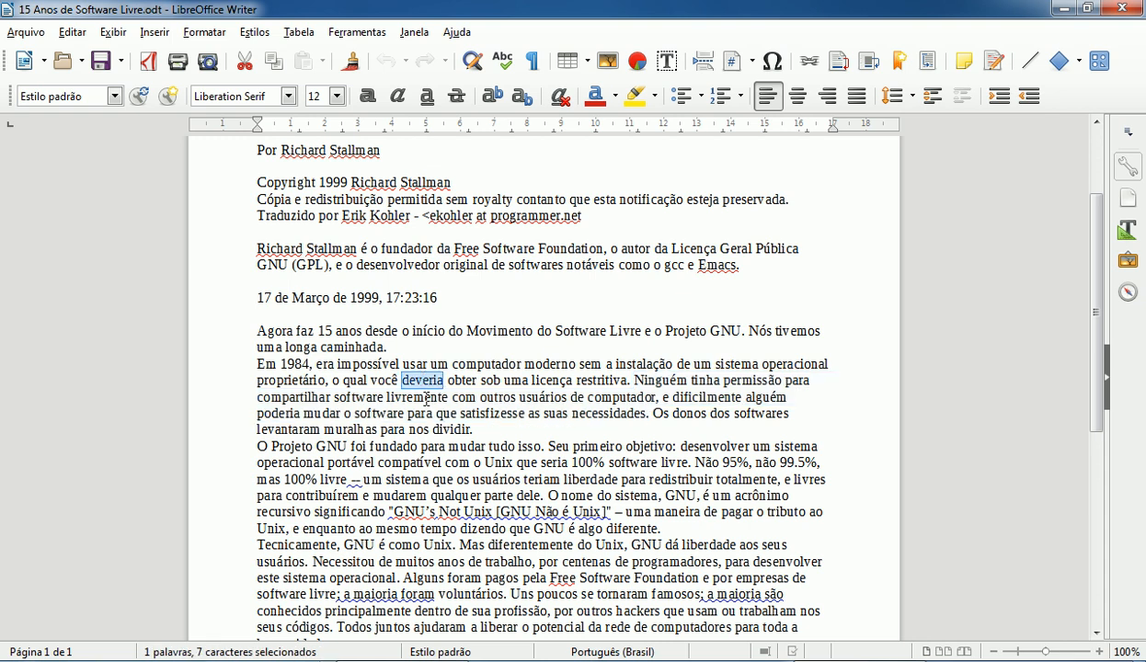
Select from the start of the "Copyright 1999" line into the translator's name on the "Traduzido por" line, then clear the selection.
click(258, 182)
scroll(400, 329, up, 1)
scroll(400, 329, up, 3)
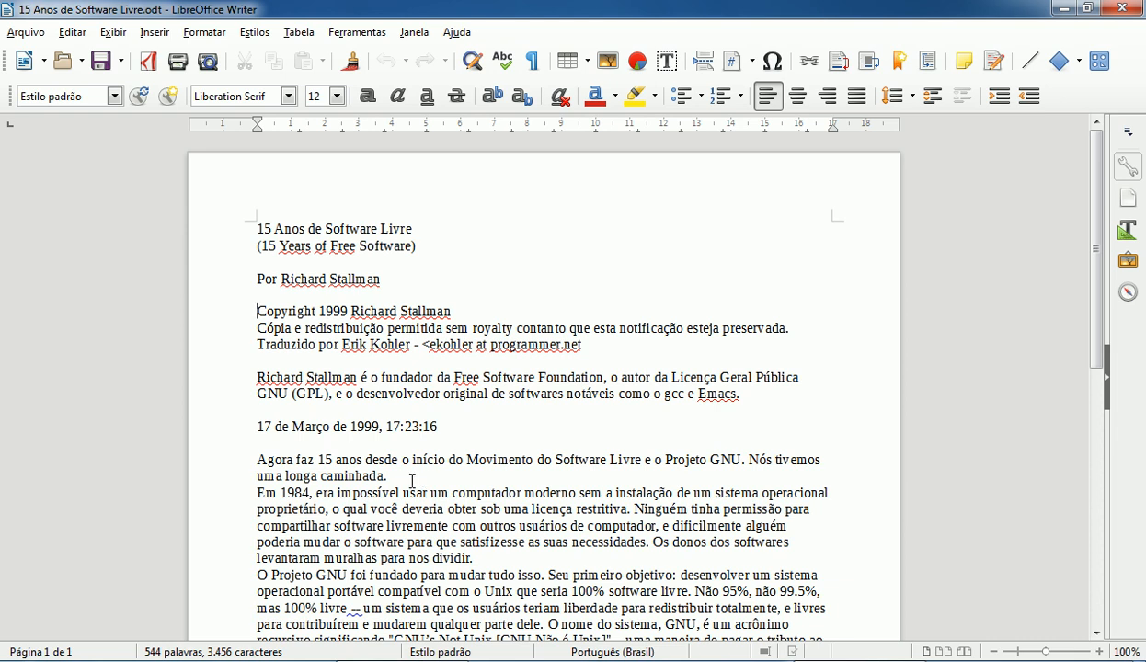
key(shift+Right)
key(shift+Right)
key(shift+Right)
key(shift+Right)
key(shift+Right)
key(shift+Right)
key(shift+Right)
key(shift+Right)
key(shift+Right)
key(shift+Right)
key(shift+Down)
key(shift+Down)
key(shift+Right)
key(shift+Right)
key(shift+Right)
key(shift+Right)
key(shift+Right)
key(shift+Right)
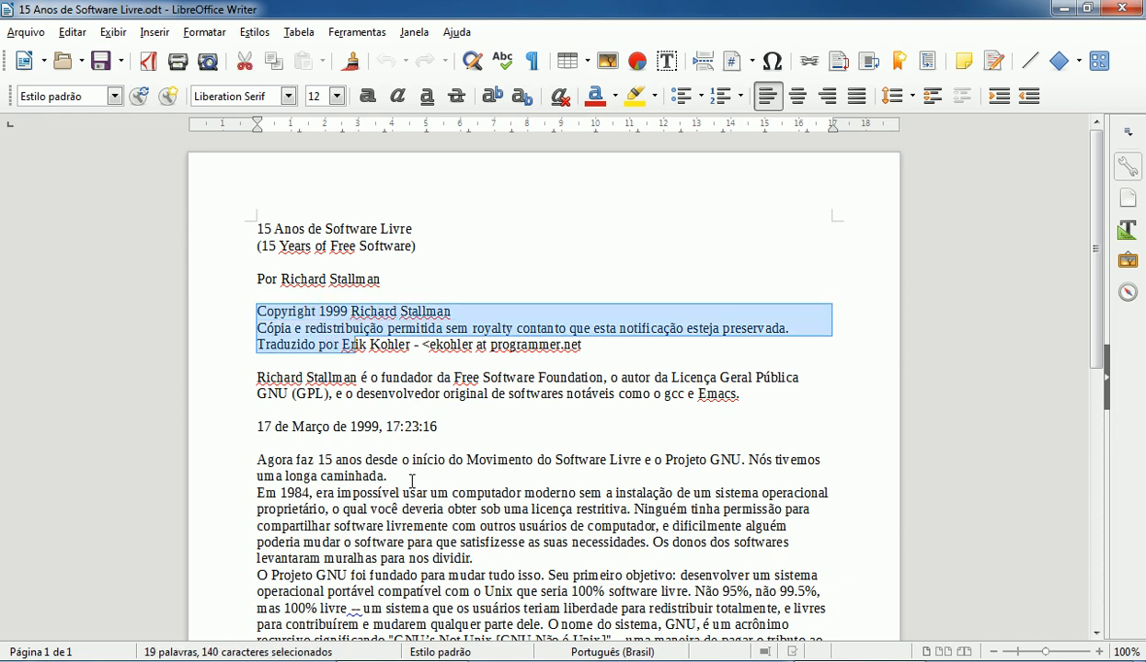
key(Left)
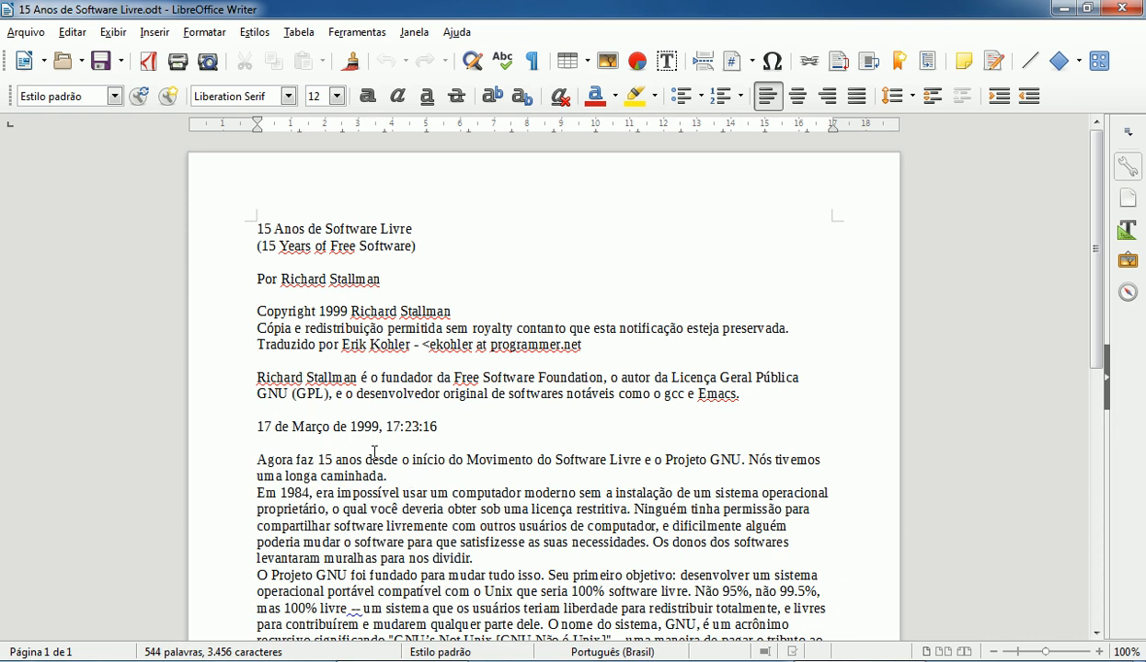
Select the entire "Traduzido por" line up to its end, then clear the selection and return to the title line.
key(shift+End)
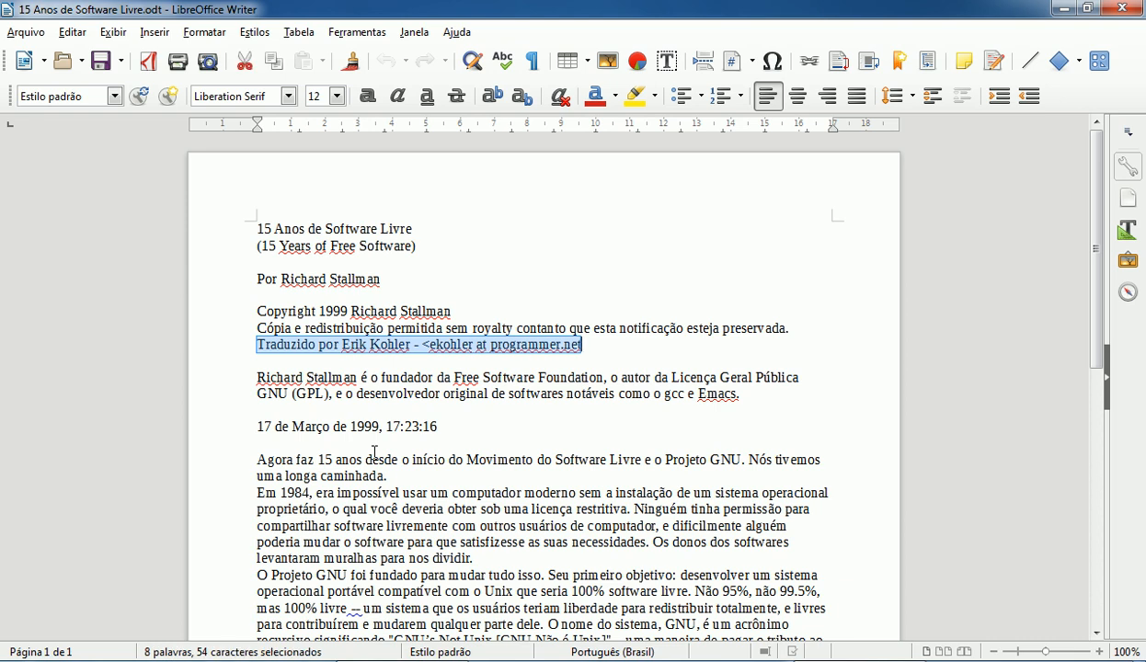
key(Up)
key(Up)
key(Up)
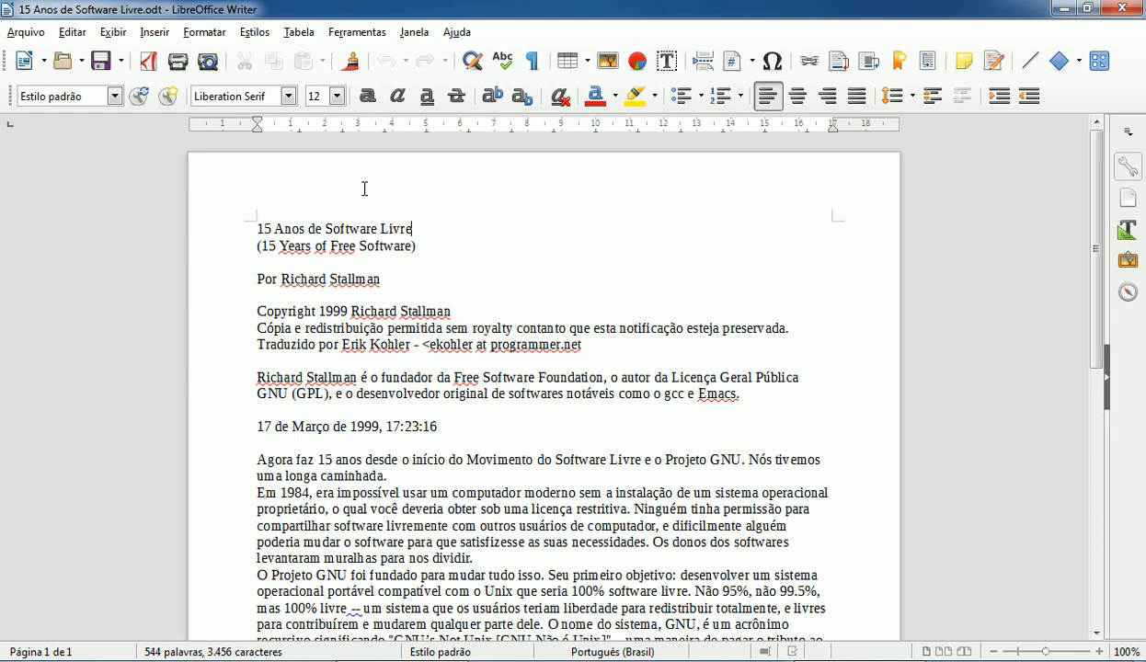
Select one screenful of text from the start of the title into the "O Projeto GNU" paragraph, then clear the selection.
click(257, 228)
key(shift+Page_Down)
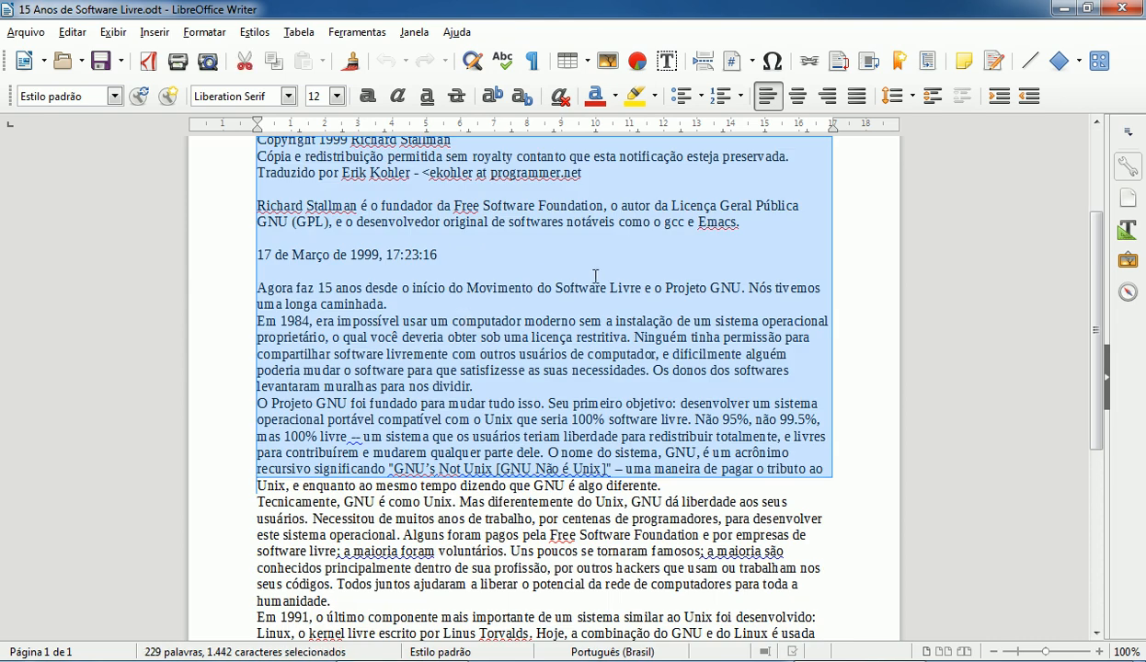
scroll(592, 273, up, 3)
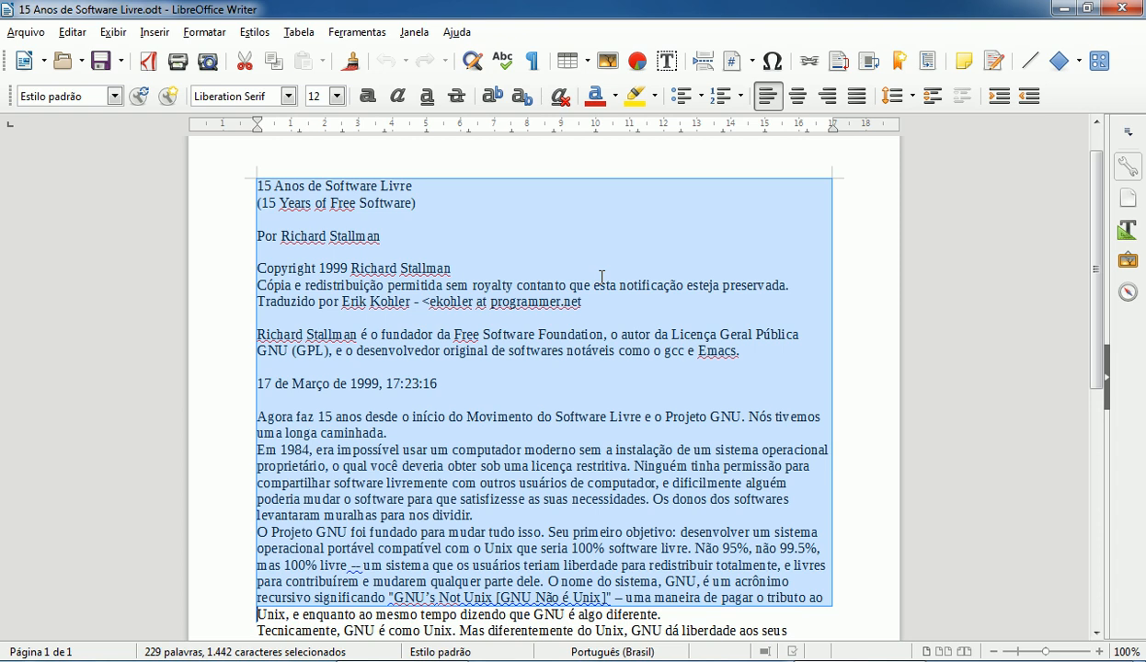
click(556, 233)
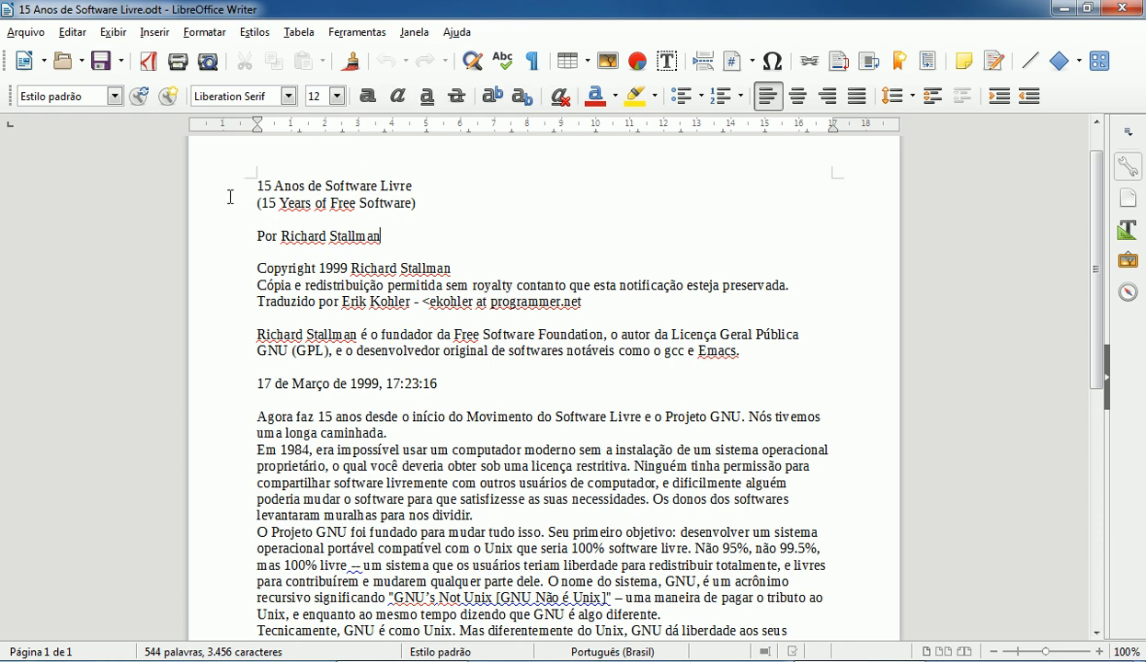
Select the two title lines, "15 Anos de Software Livre" and "(15 Years of Free Software)".
drag(253, 185, 380, 229)
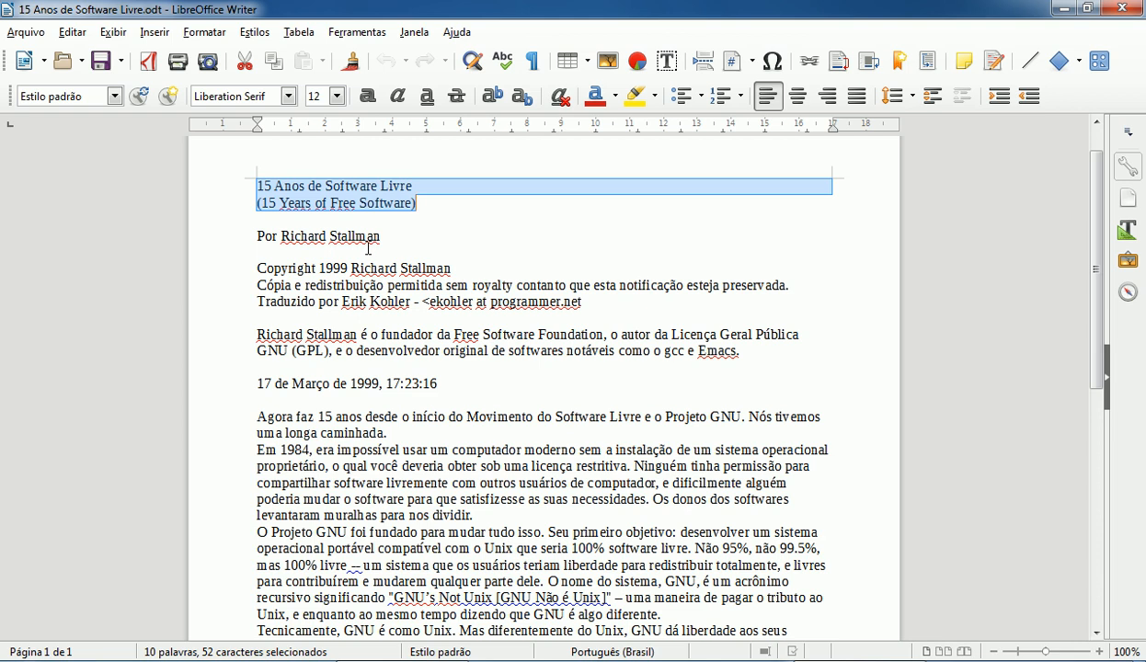
Change the font of the two selected title lines to Times New Roman.
click(288, 97)
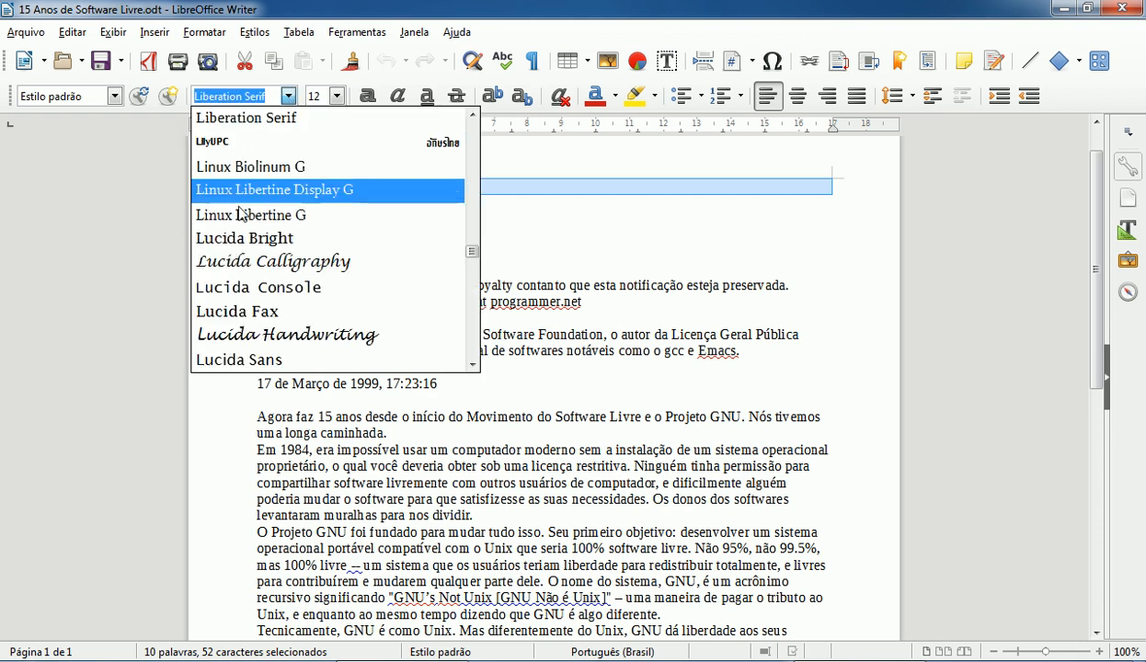
scroll(292, 237, down, 8)
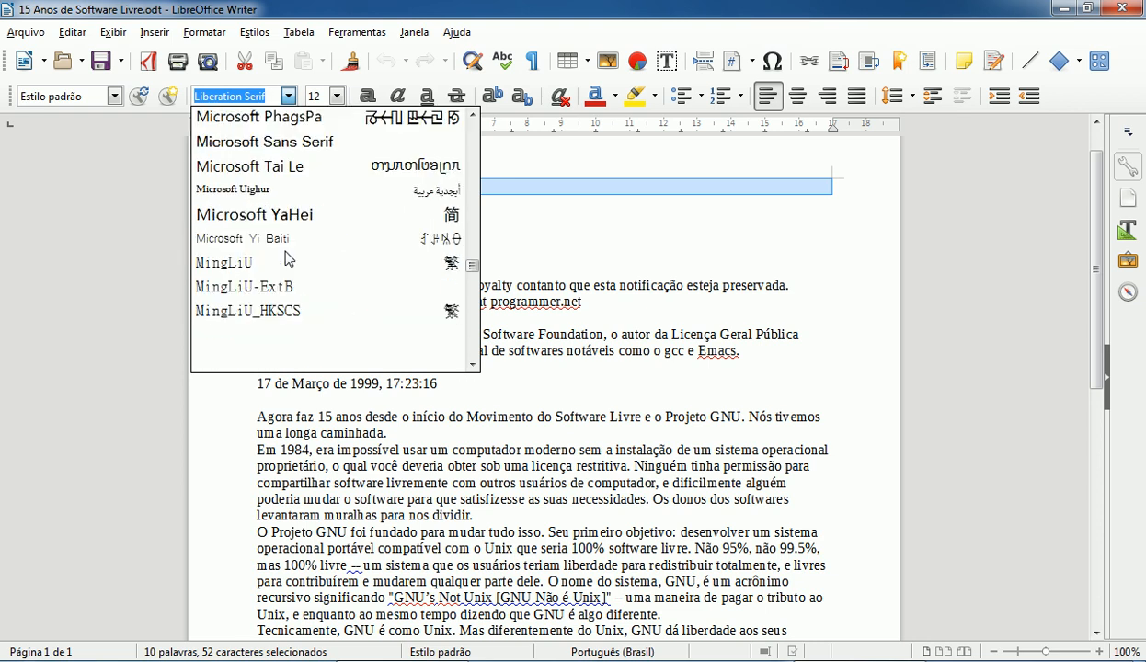
scroll(290, 260, up, 1)
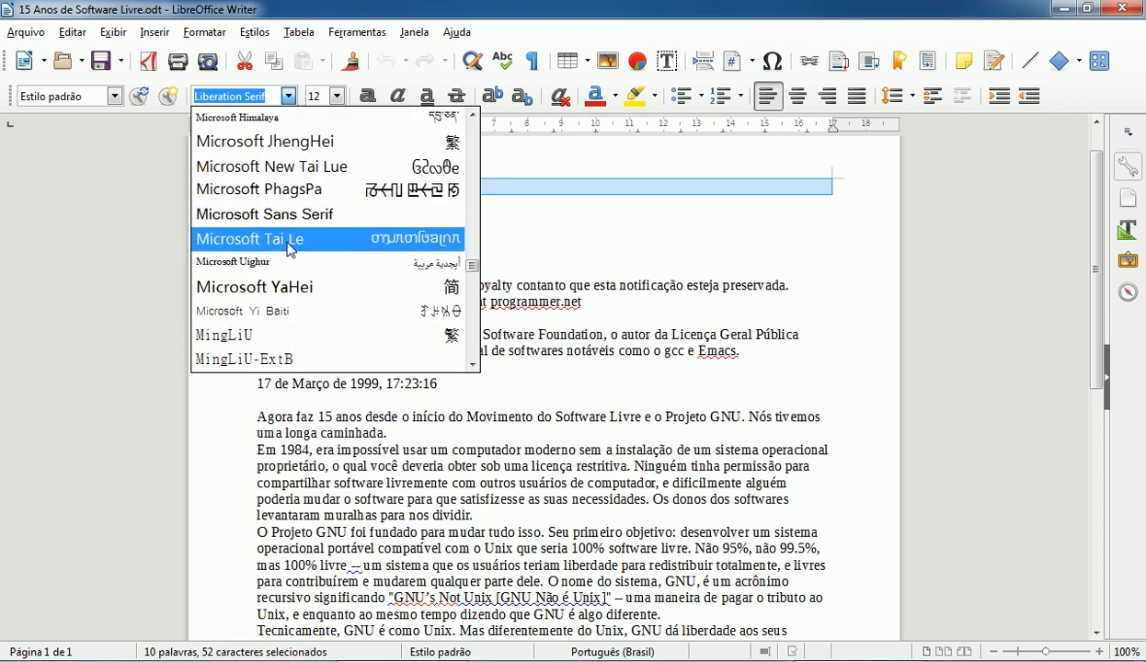
scroll(289, 255, down, 9)
scroll(296, 254, down, 8)
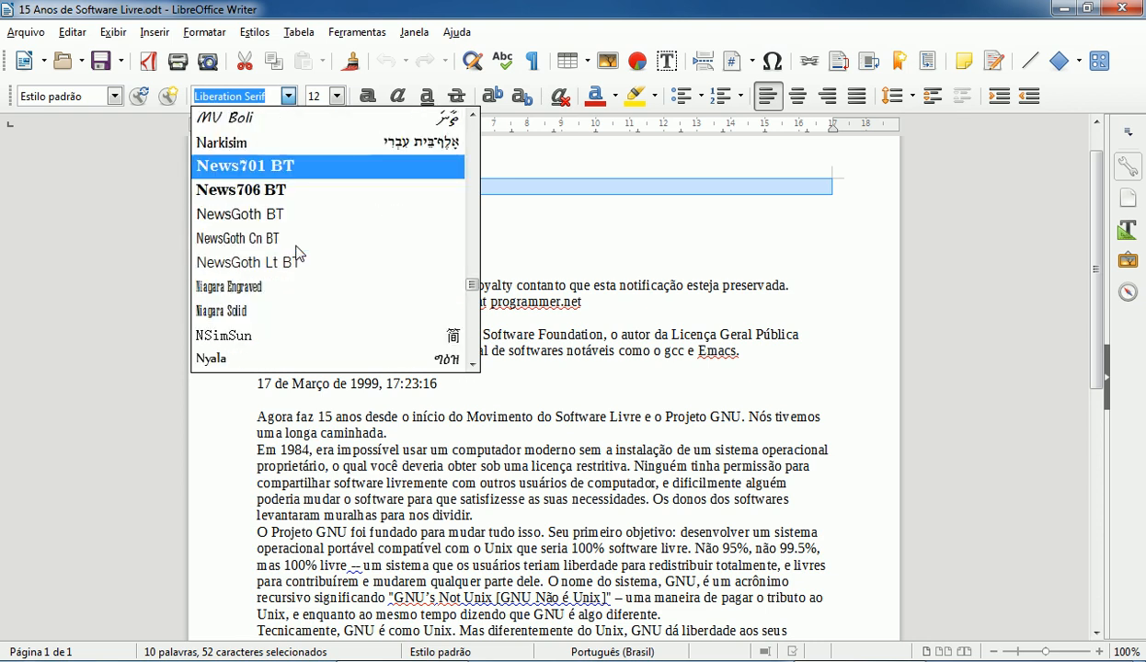
scroll(296, 253, down, 7)
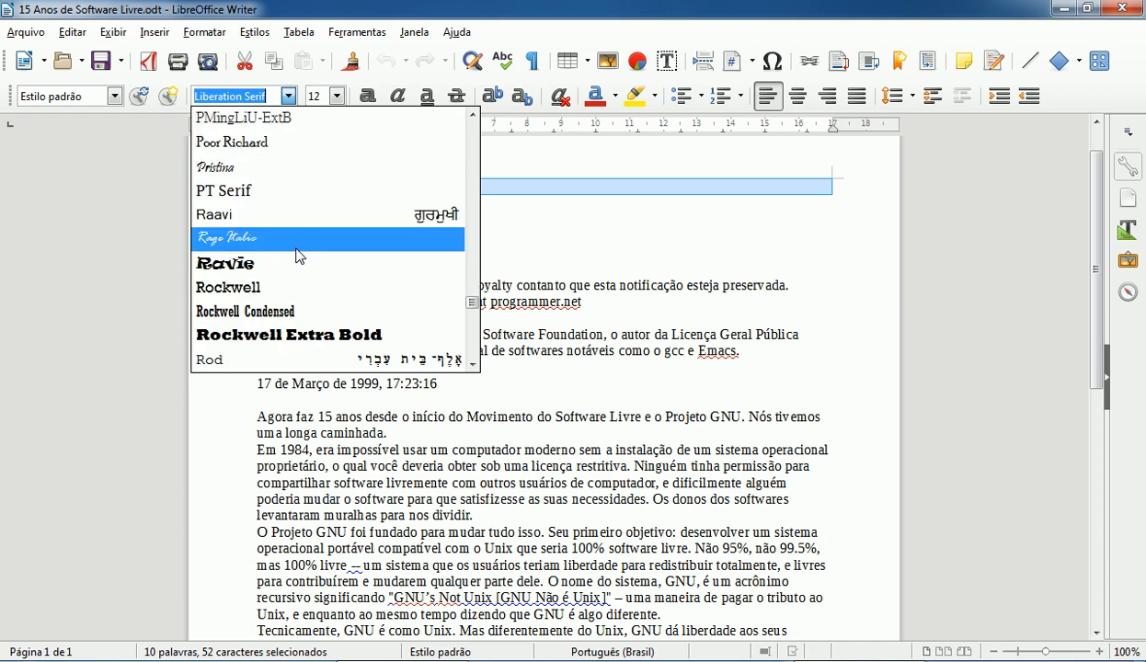
scroll(287, 246, up, 4)
scroll(276, 235, up, 16)
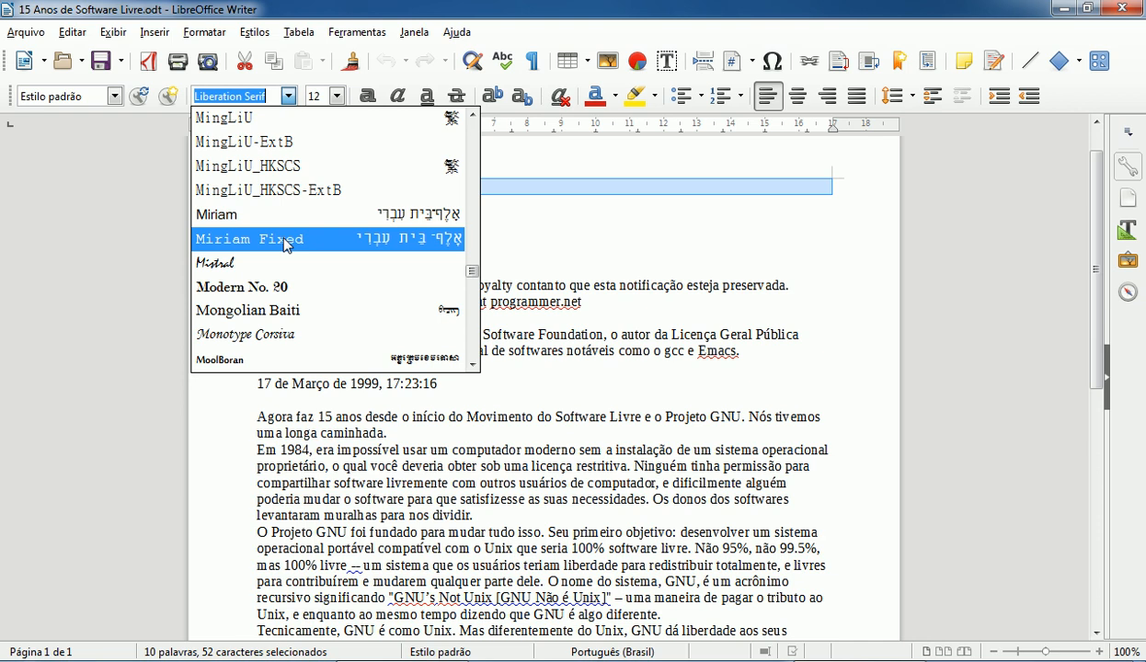
text(Ti)
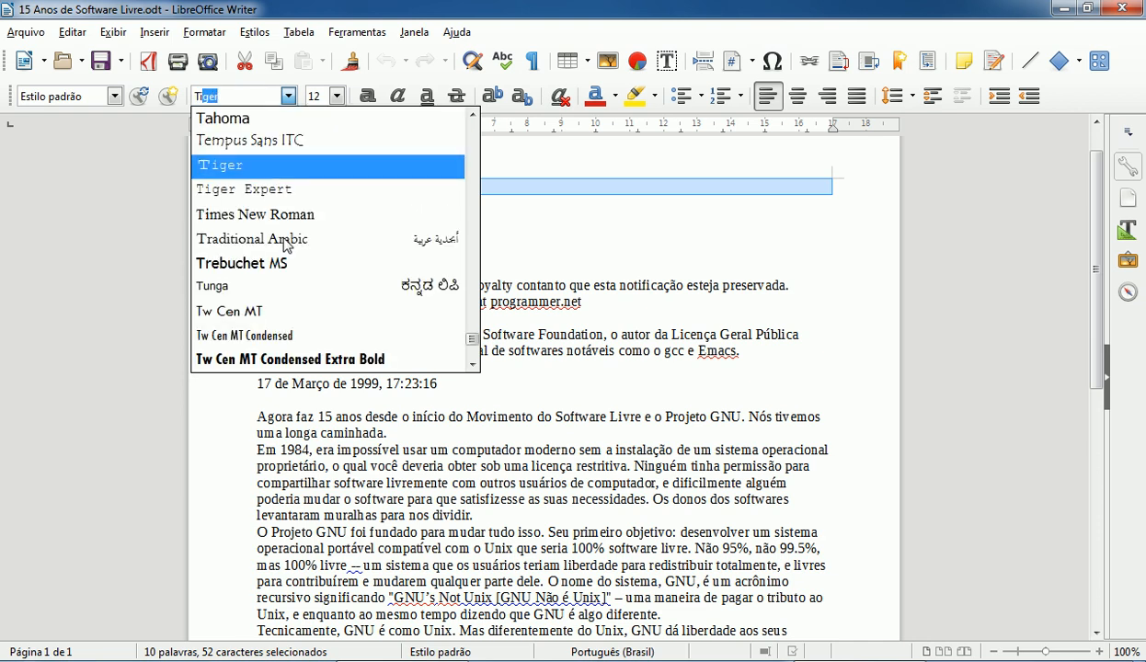
text(mes New Roman)
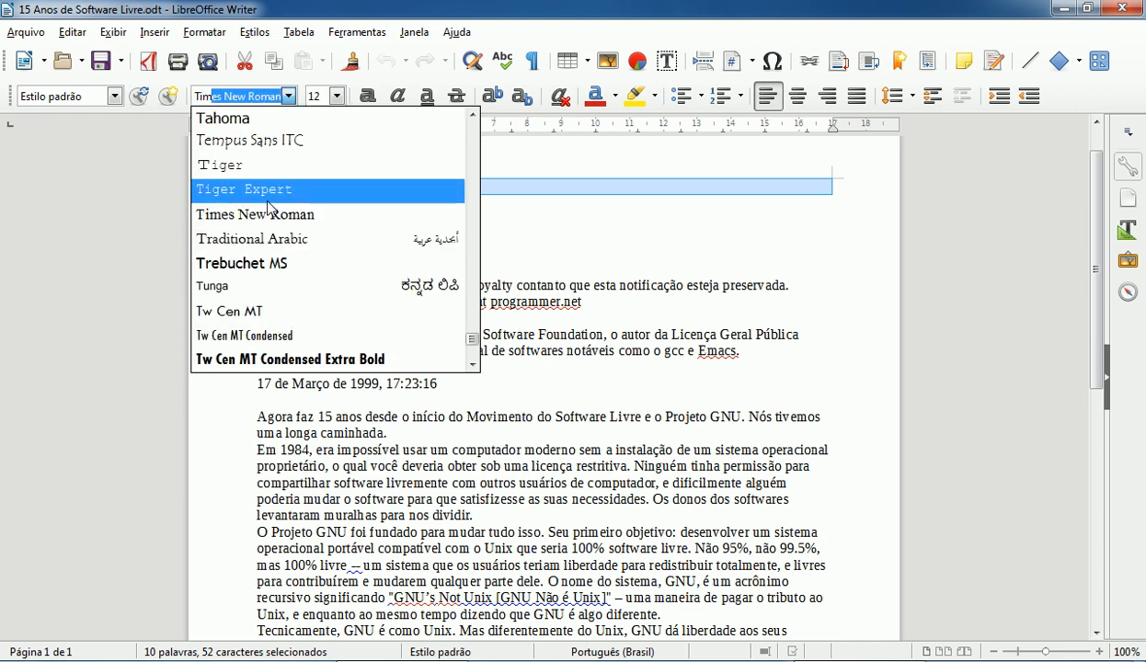
click(261, 217)
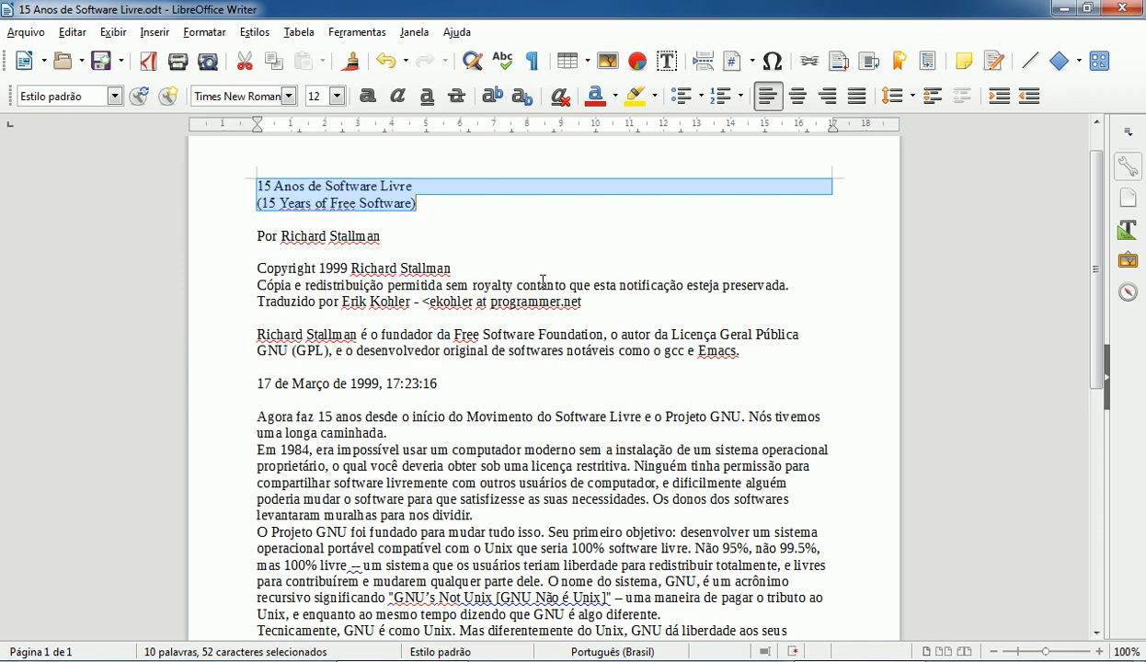
Set the font size of the two title lines to 24, reduce it to 18, and clear the selection.
click(446, 211)
drag(261, 186, 427, 204)
click(336, 96)
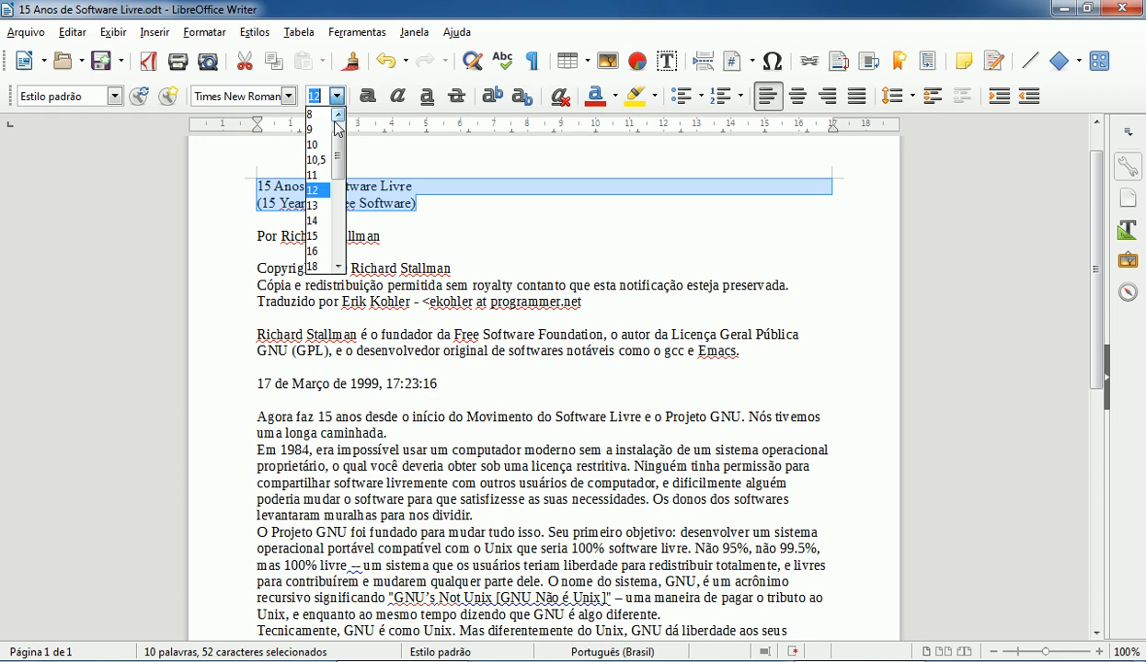
click(337, 218)
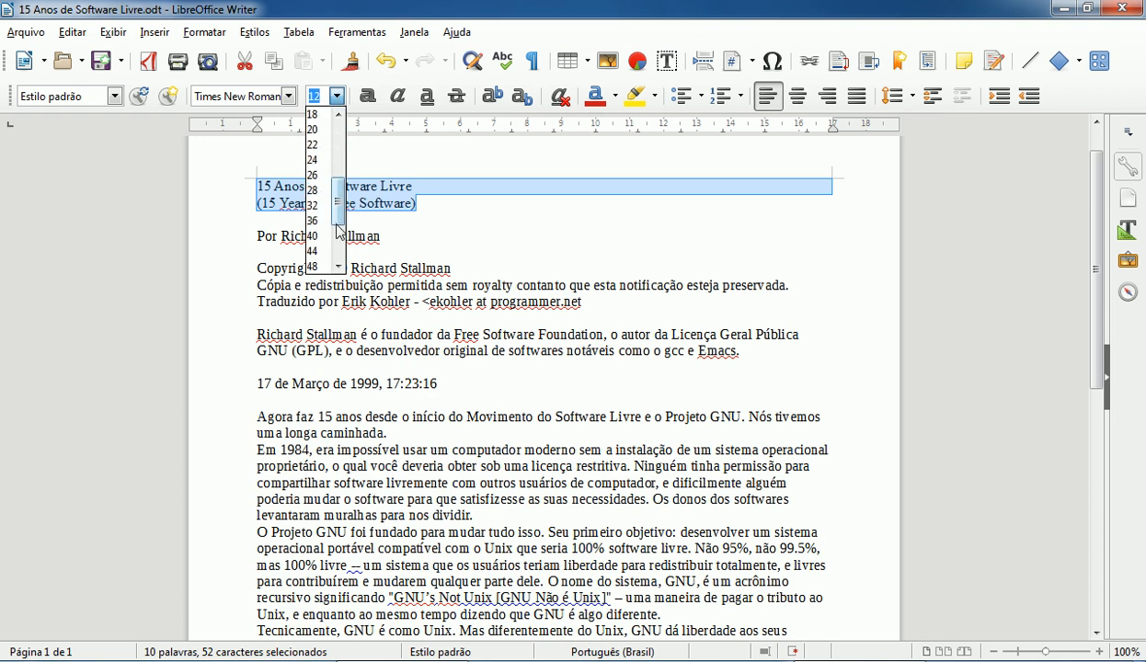
click(319, 165)
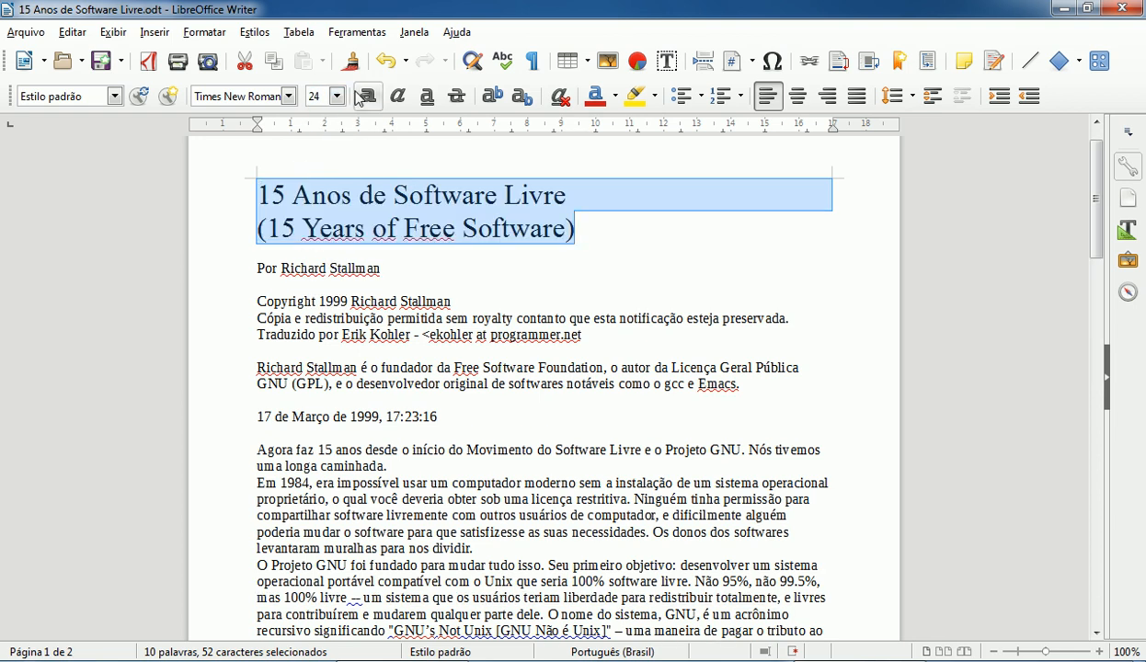
click(339, 96)
click(317, 145)
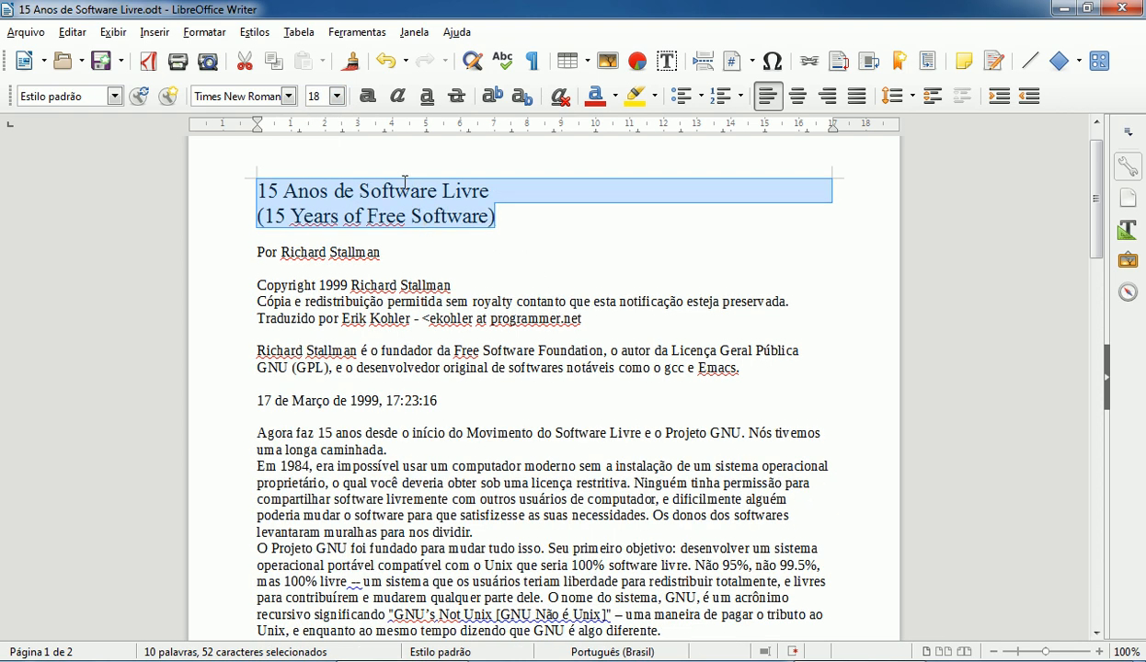
click(460, 246)
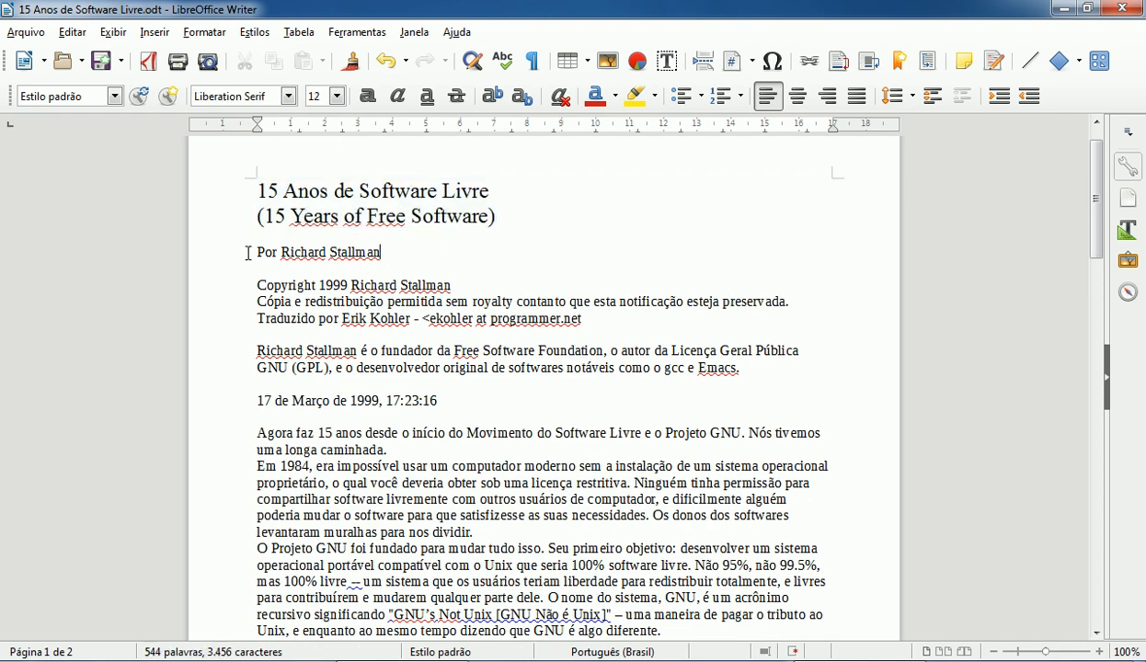
Make the "Por Richard Stallman" line bold and clear the selection.
drag(252, 252, 443, 248)
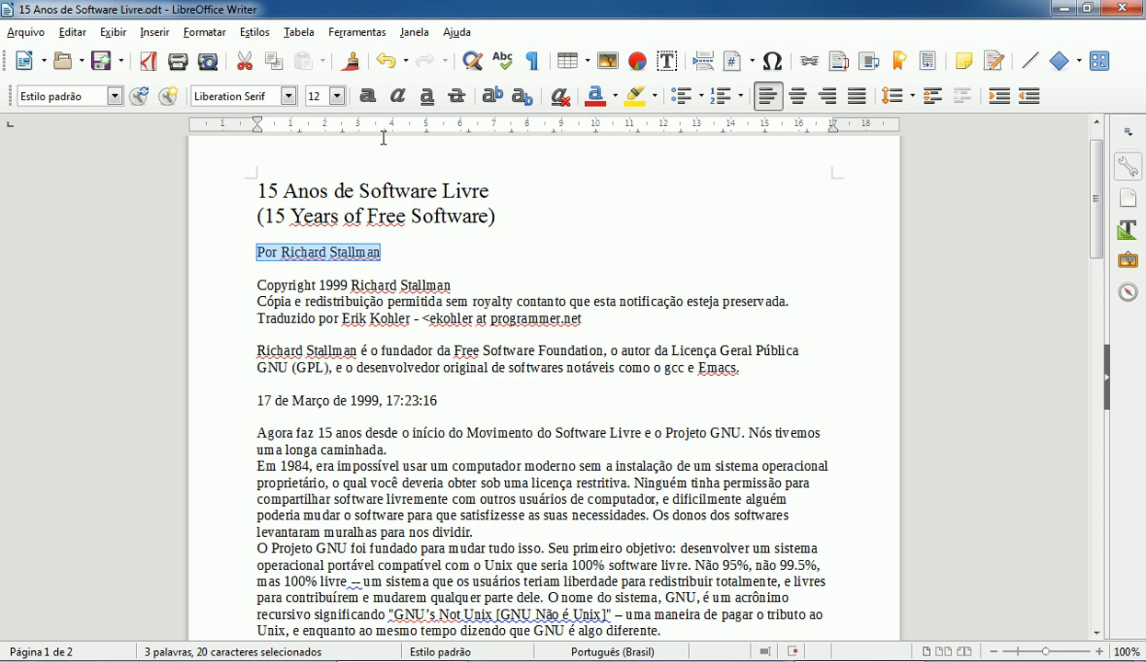
click(367, 96)
click(433, 238)
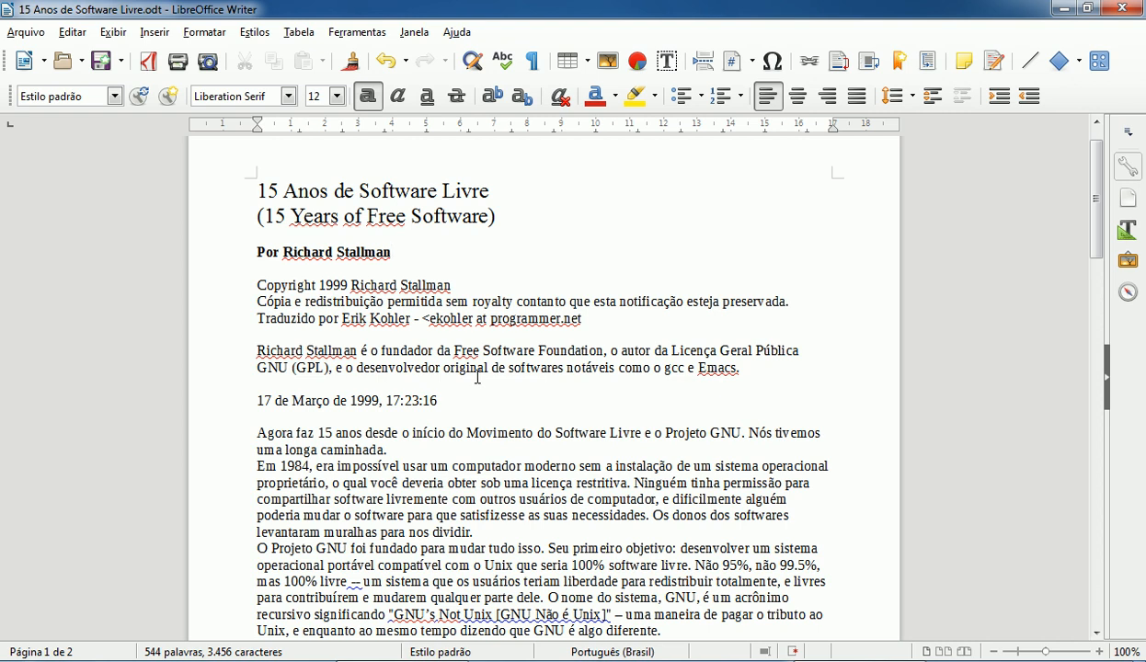
Italicize the "Copyright 1999" line below the author line and clear the selection.
scroll(478, 377, up, 4)
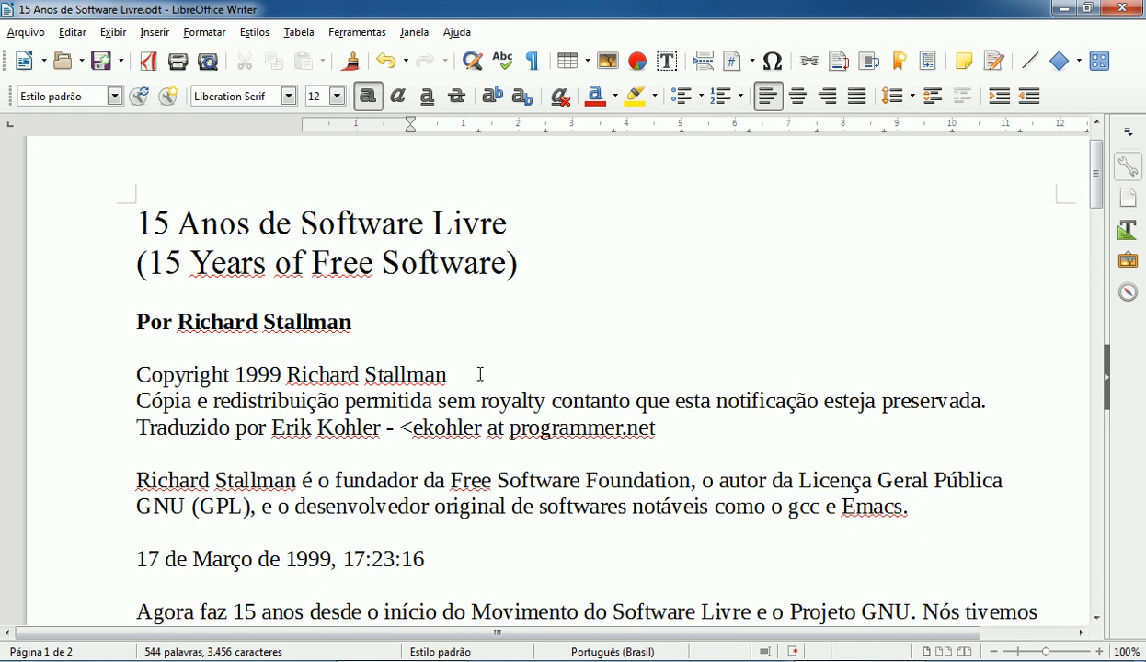
click(136, 372)
drag(136, 372, 455, 373)
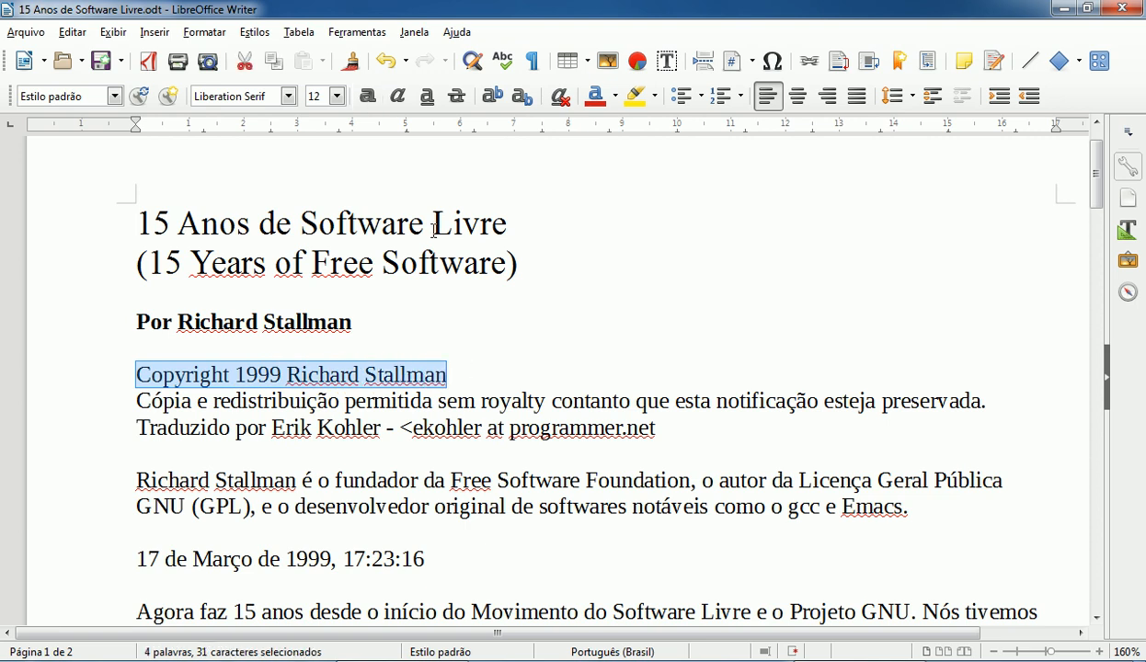
click(398, 97)
click(400, 99)
click(402, 98)
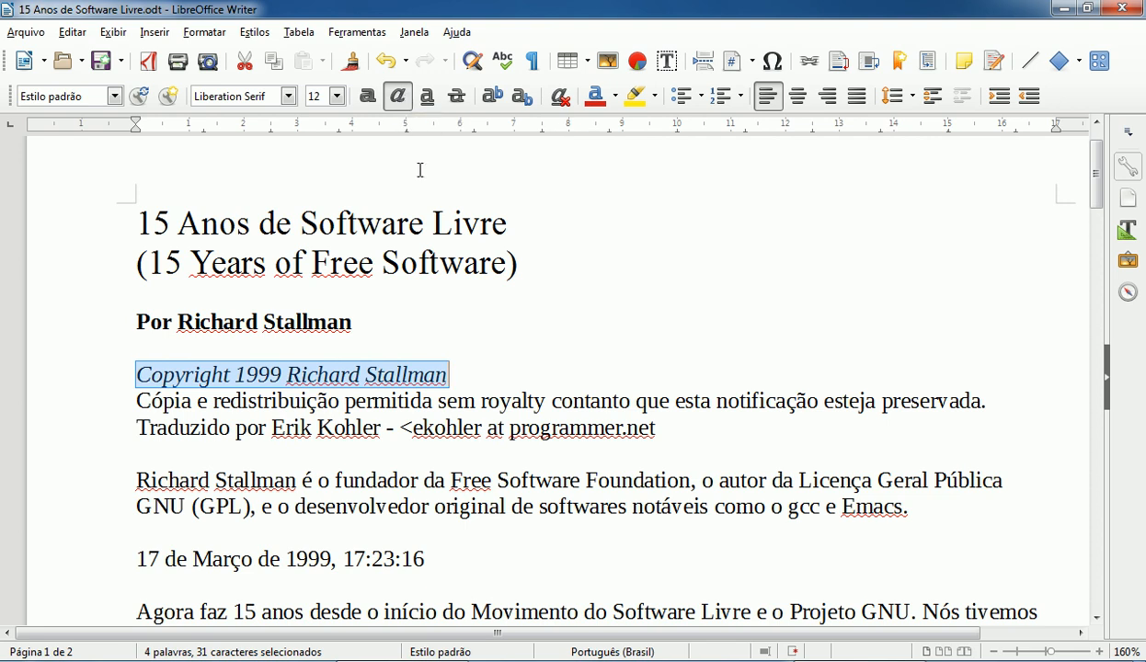
click(445, 291)
Underline the "Cópia e redistribuição" and "Traduzido por" lines, and try strikethrough on them before removing it again.
drag(138, 402, 662, 433)
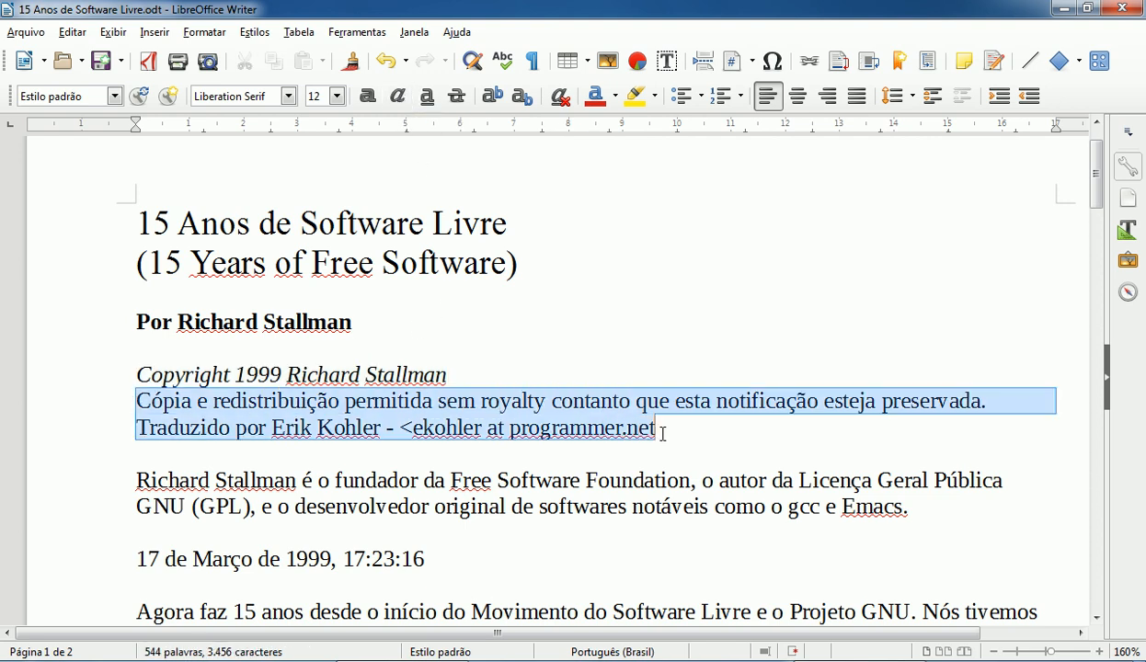
click(427, 95)
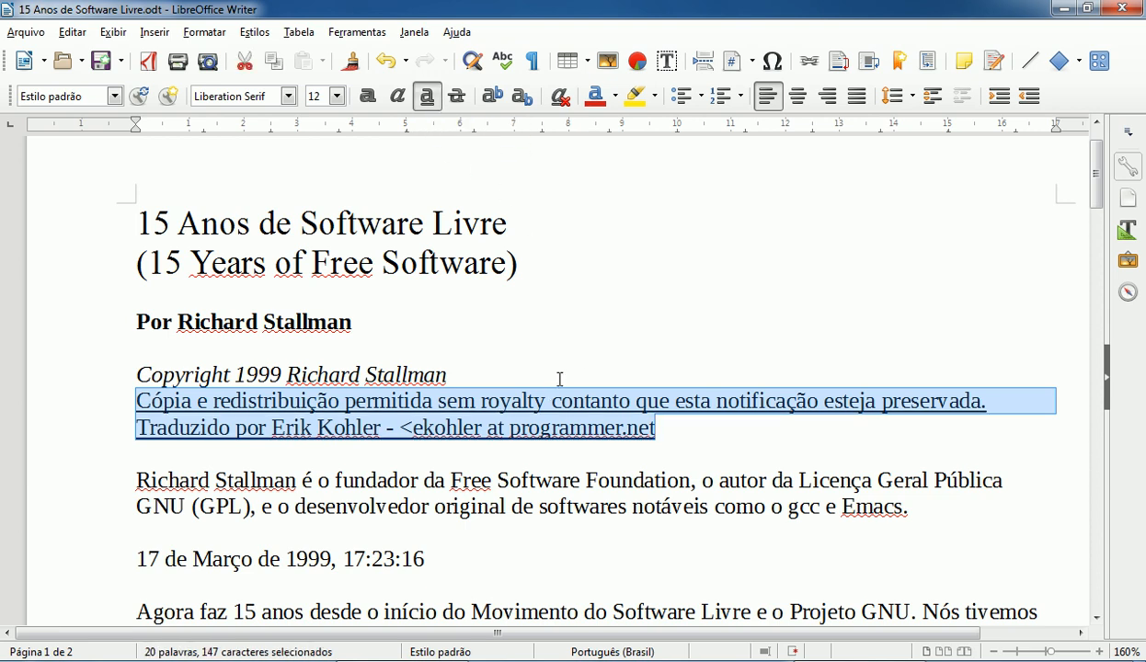
click(457, 95)
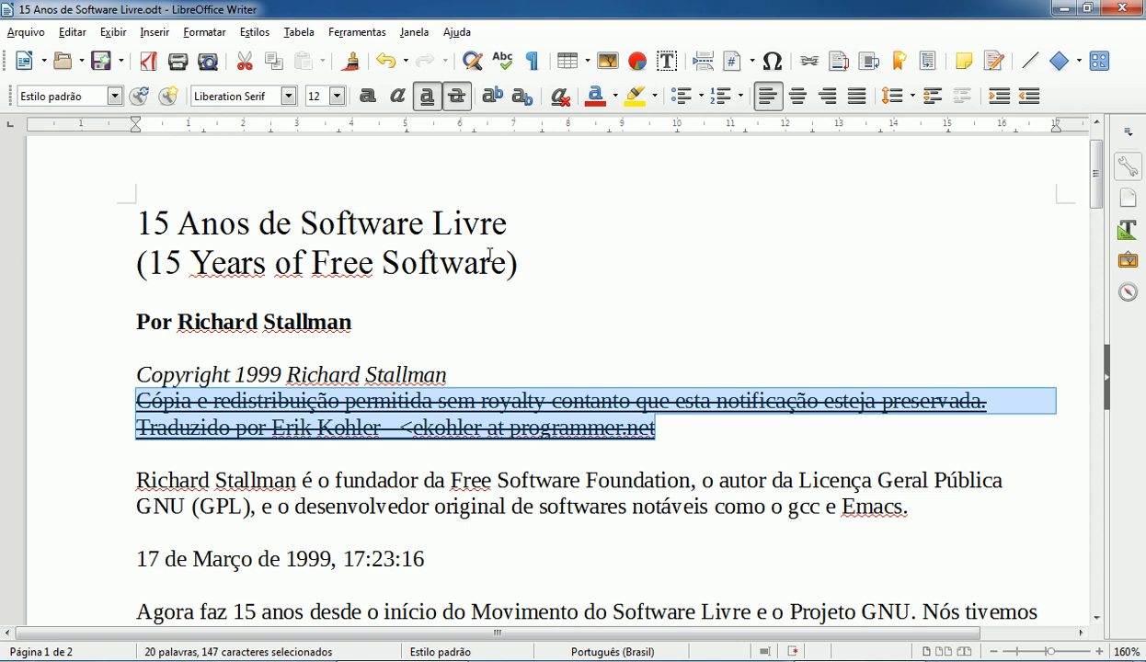
click(457, 98)
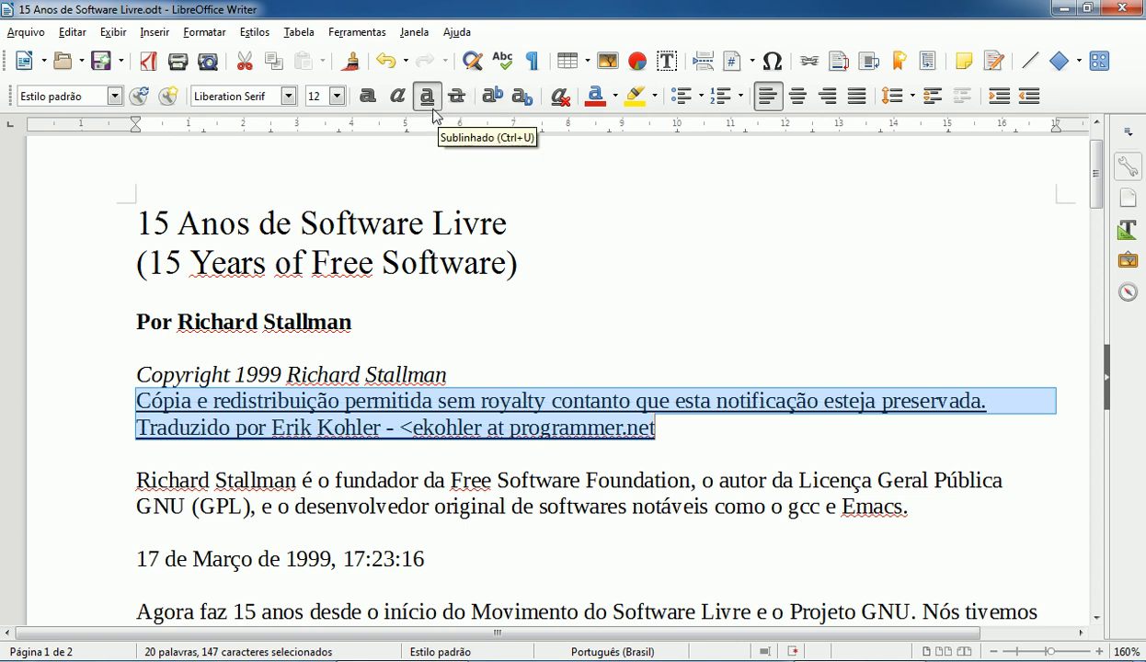
click(460, 304)
Select the two title lines at the start of the document and clear the selection.
scroll(460, 302, down, 1)
scroll(454, 305, up, 1)
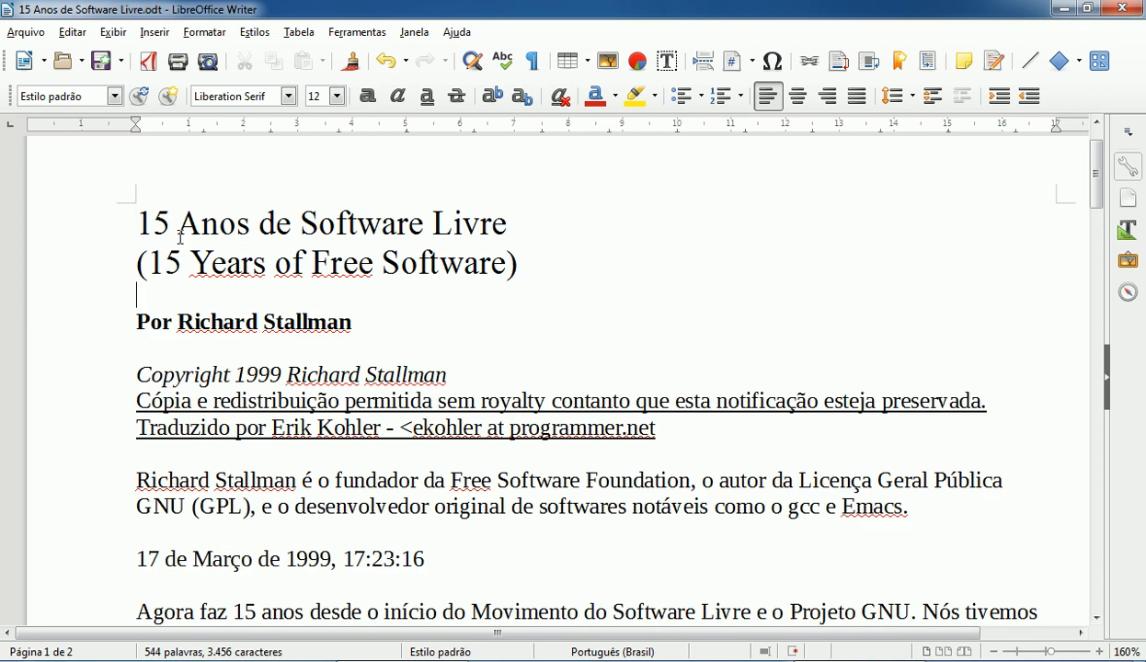
drag(130, 222, 579, 255)
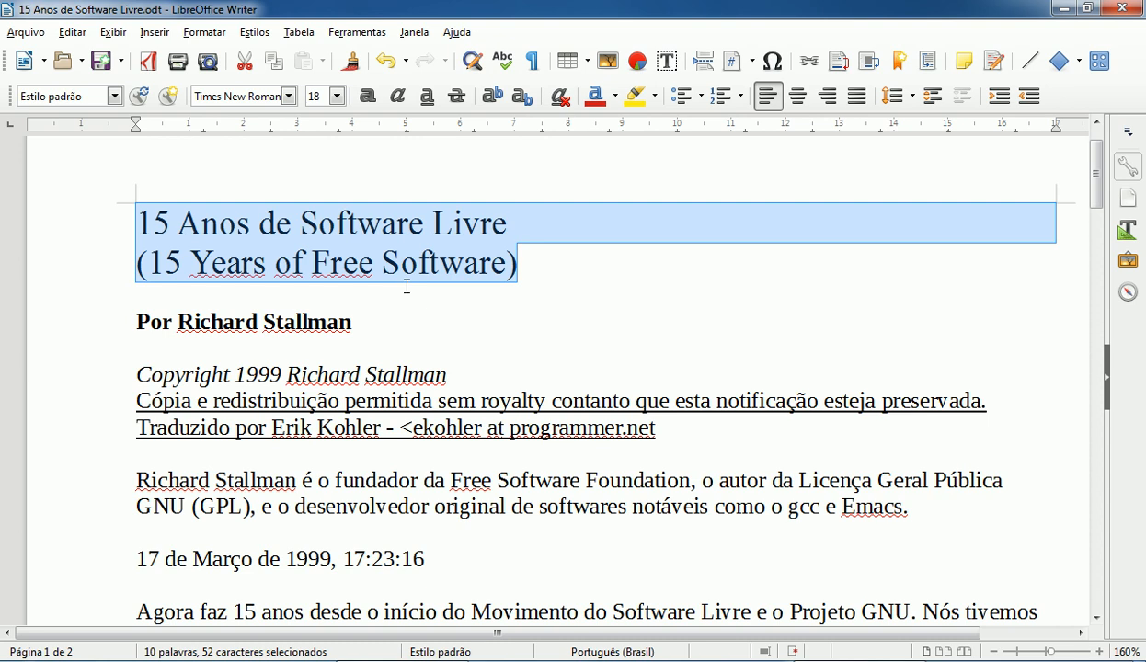
click(442, 345)
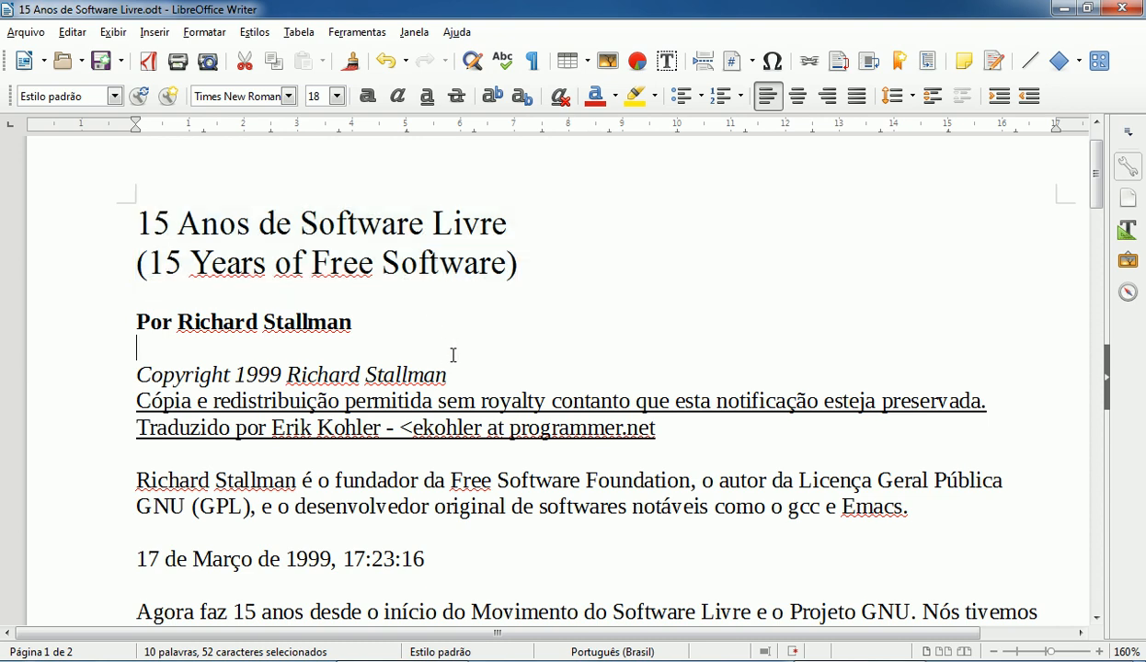
Apply the current red font color to the "17 de Março de 1999, 17:23:16" line and change it to Azul.
scroll(465, 344, down, 1)
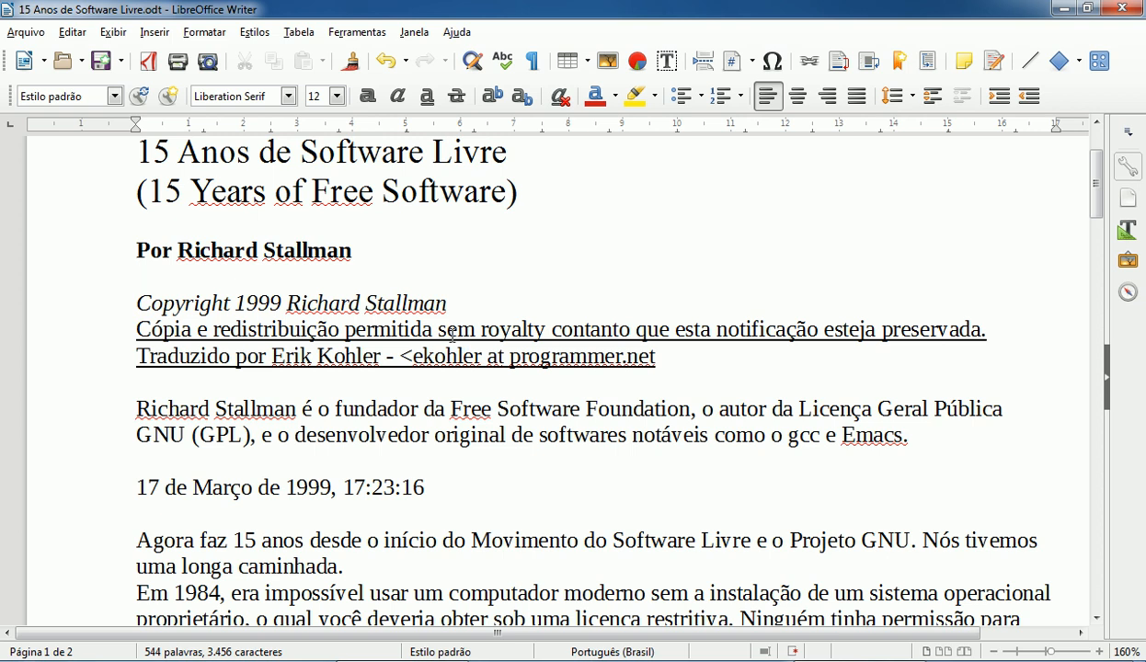
scroll(454, 331, down, 1)
drag(136, 415, 425, 416)
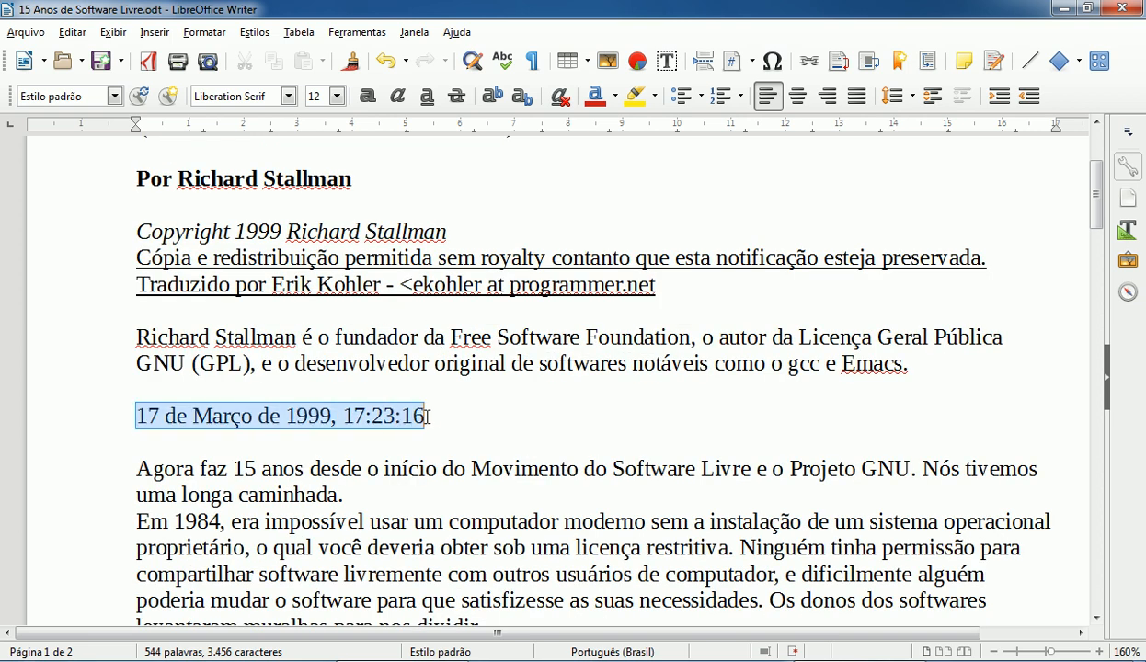
click(596, 97)
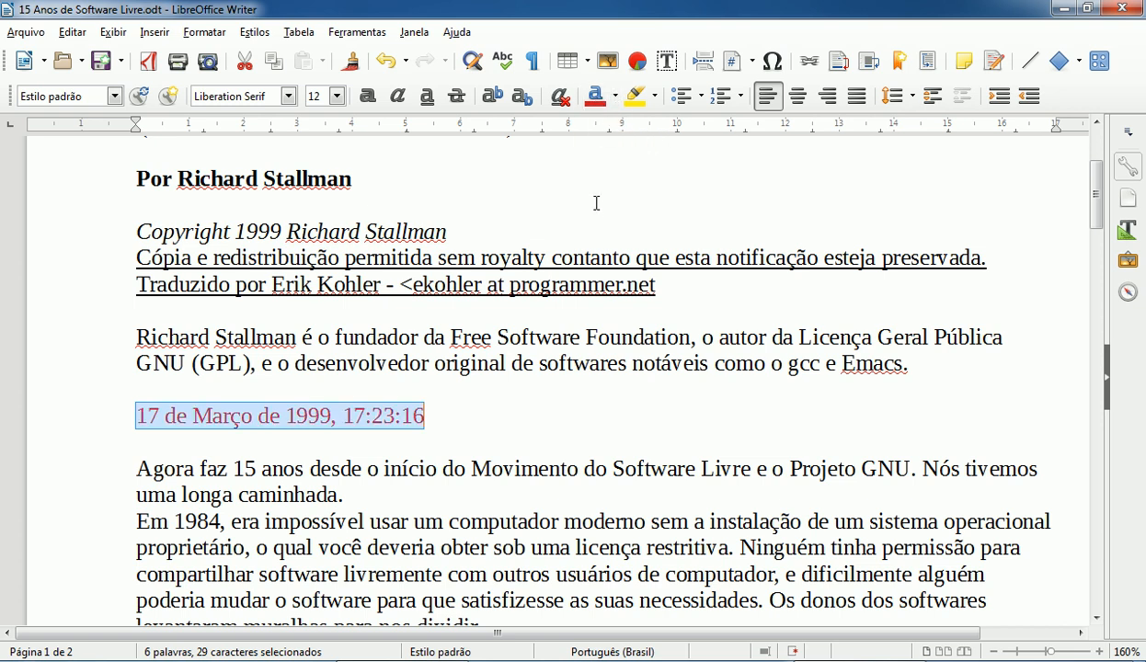
click(615, 96)
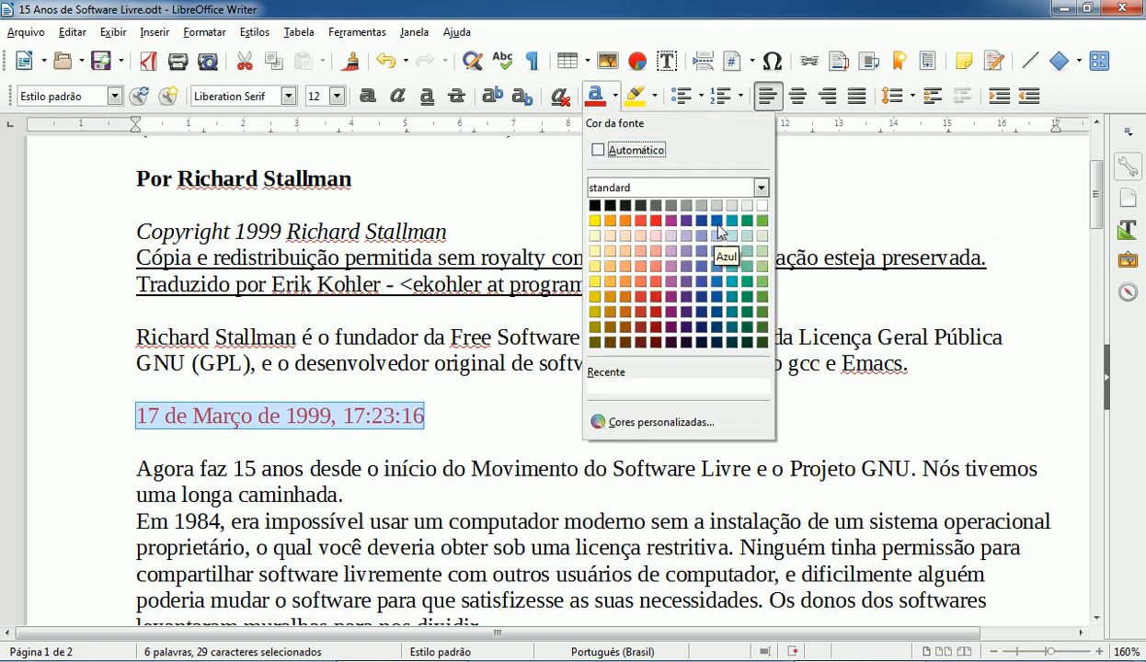
click(718, 235)
click(522, 387)
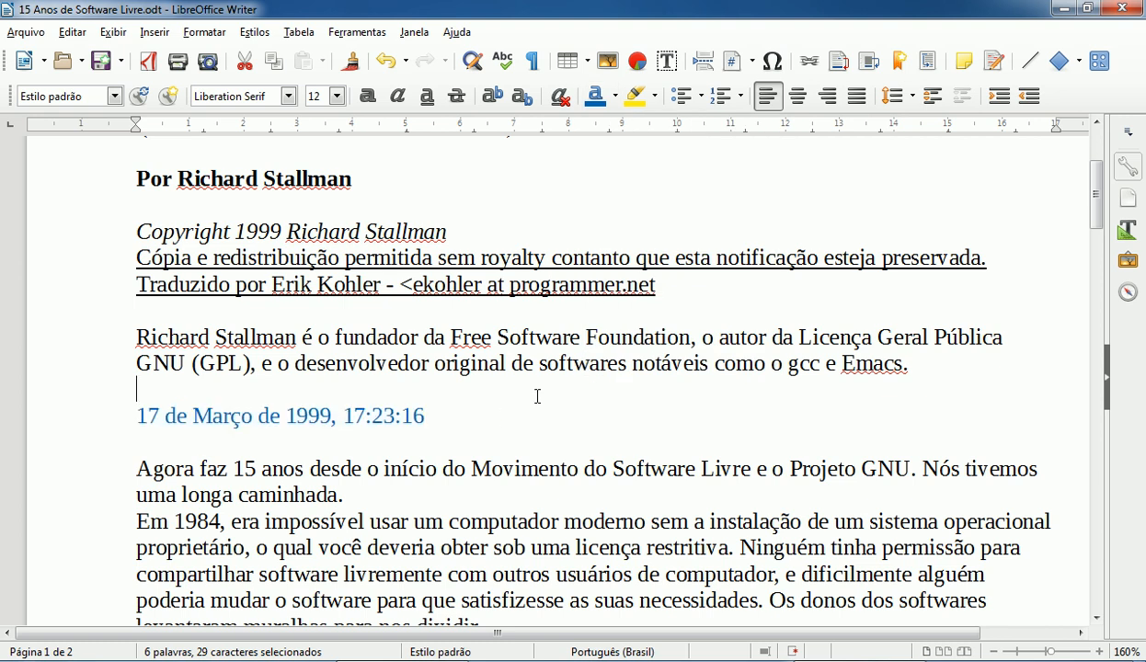
Apply the same blue font color to the "Richard Stallman é o fundador" paragraph and clear the selection.
drag(143, 336, 915, 360)
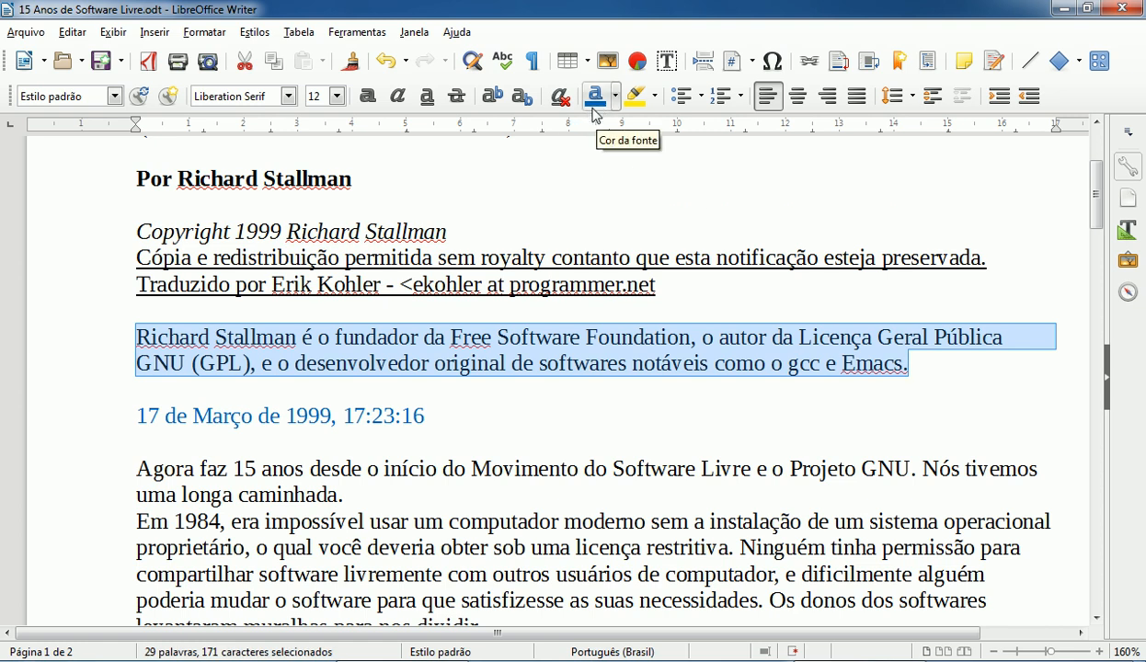
click(593, 97)
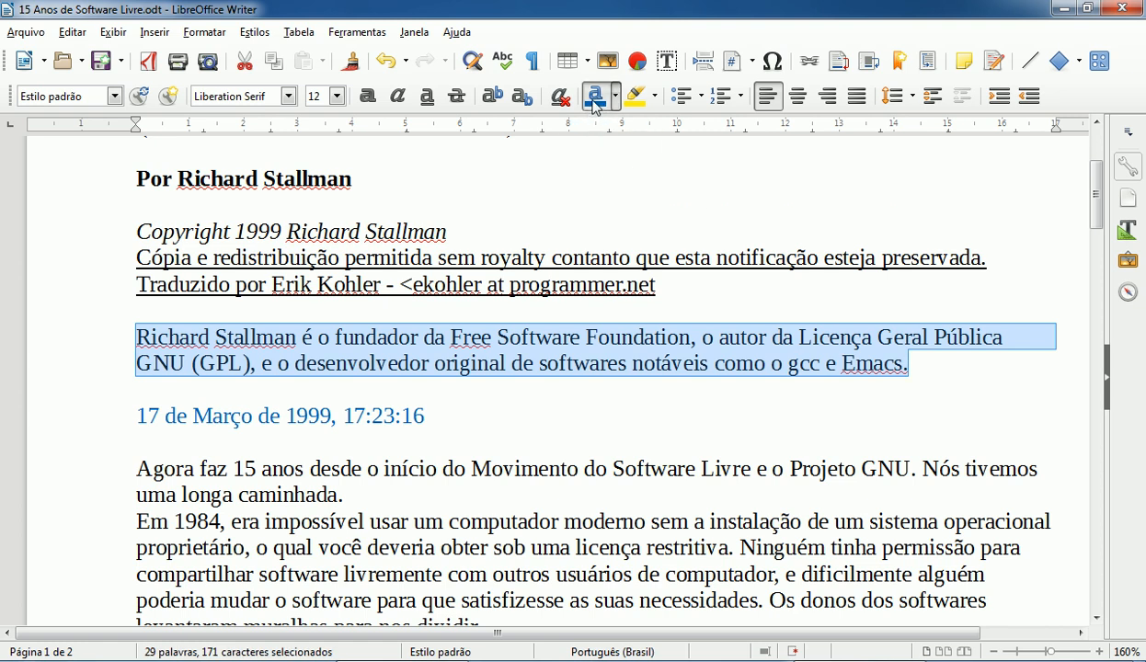
click(579, 387)
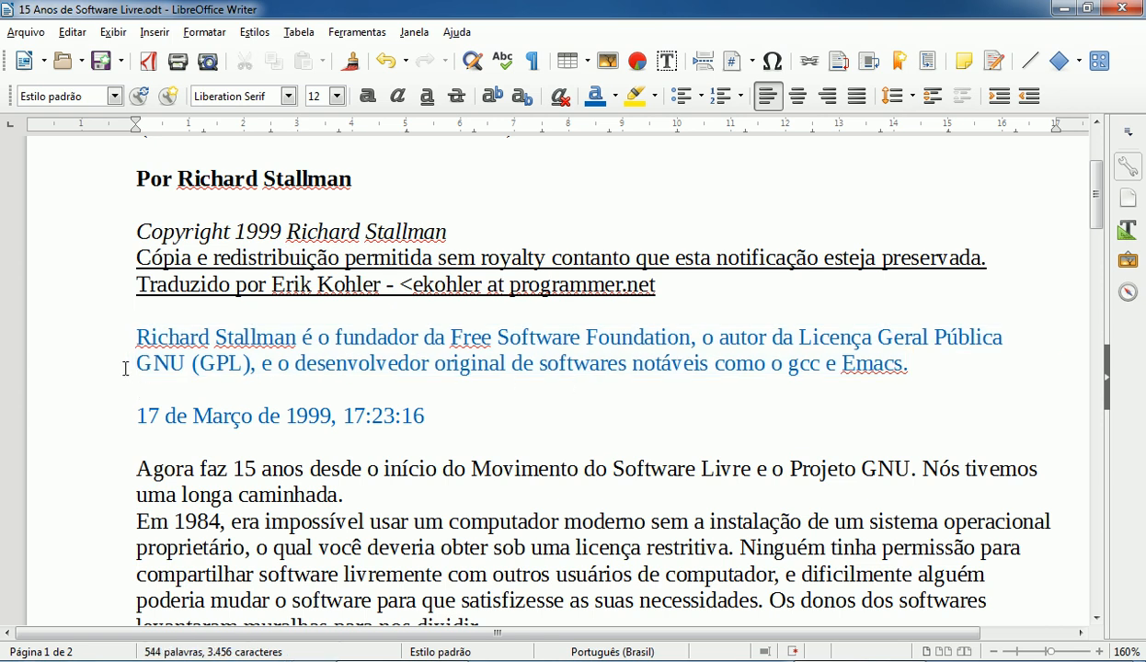
Open the custom font colors for the "Richard Stallman é o fundador" paragraph and pick a bright blue, hex 0e10ef.
drag(138, 336, 933, 357)
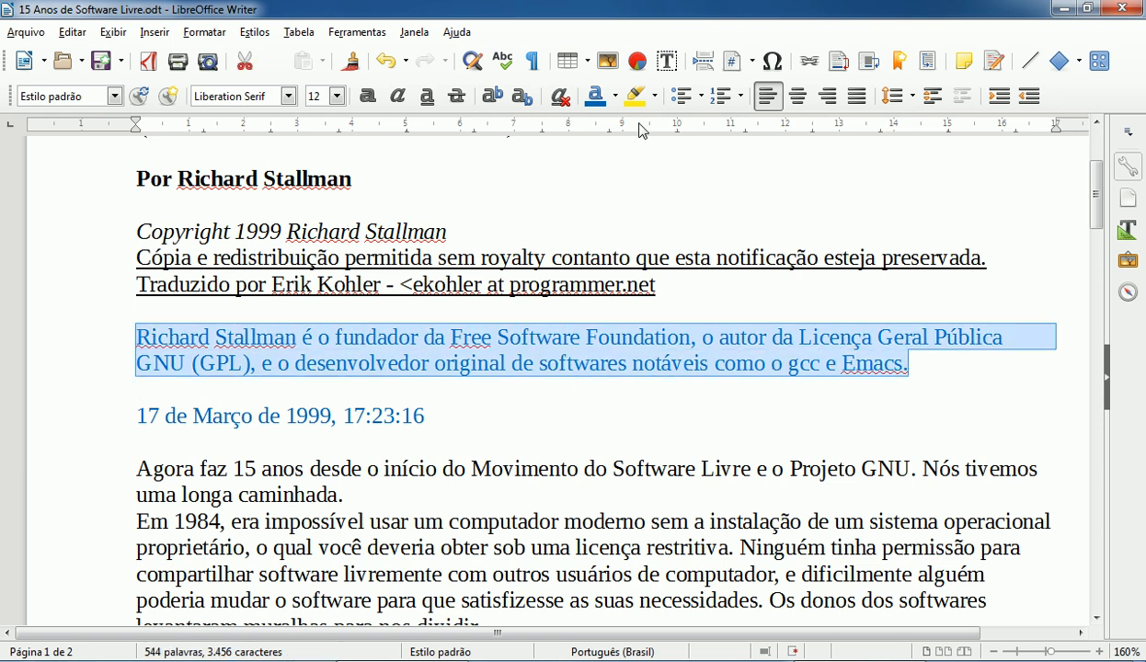
click(615, 97)
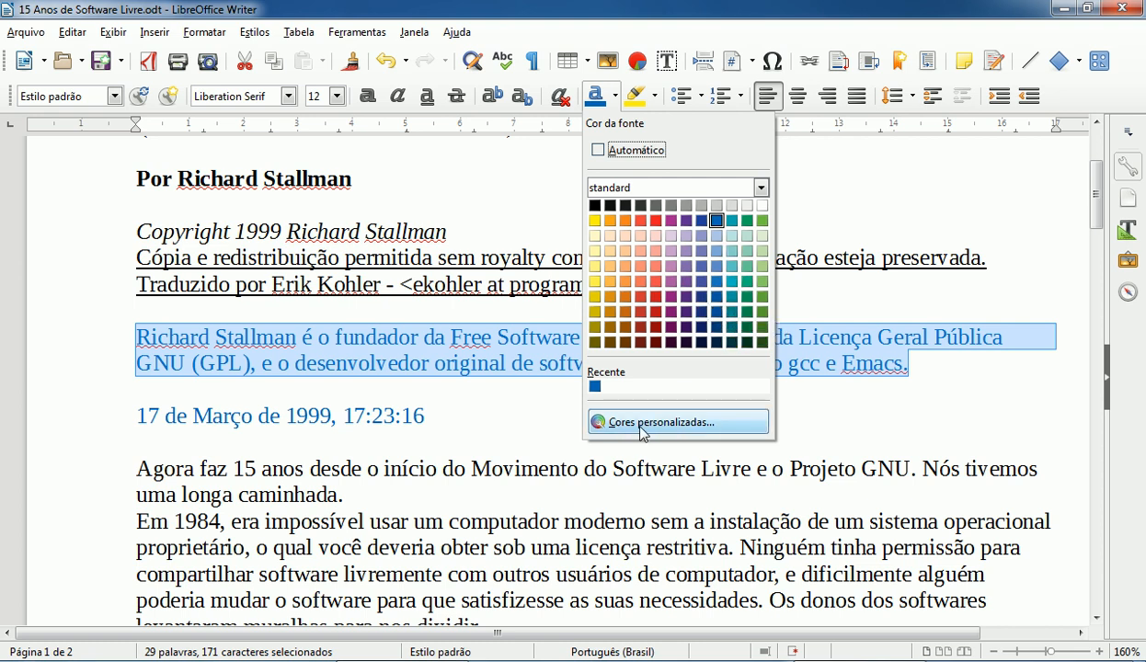
click(674, 422)
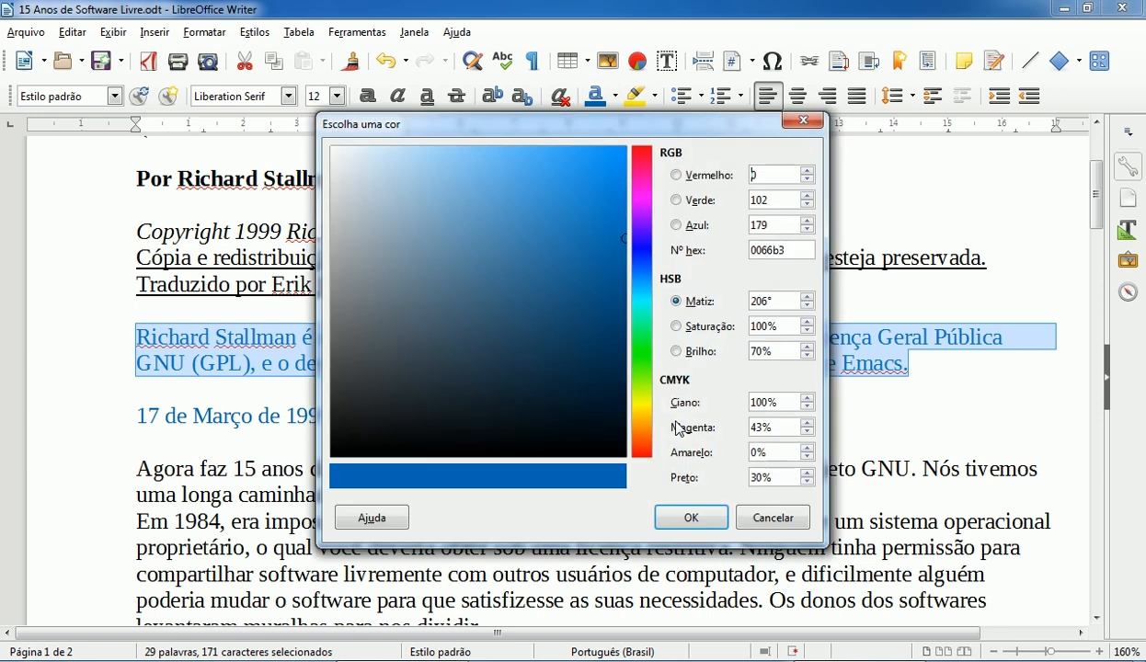
mouse_move(583, 215)
mouse_down()
mouse_move(614, 168)
mouse_move(459, 274)
mouse_move(591, 171)
mouse_move(599, 187)
mouse_move(641, 162)
mouse_move(643, 257)
mouse_up()
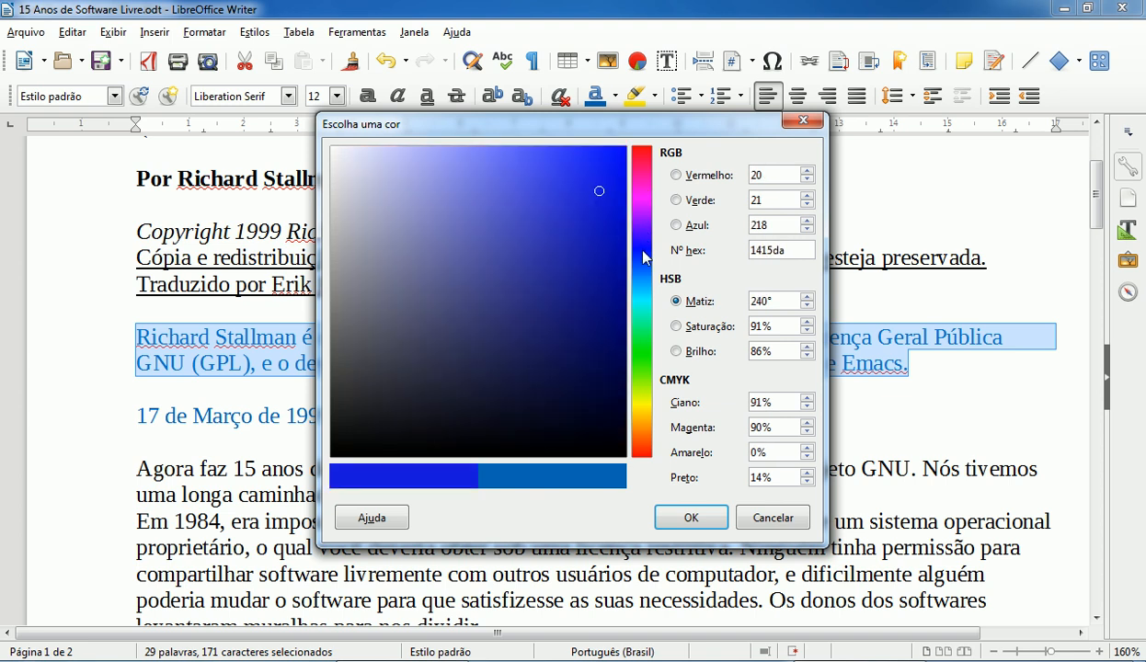
click(568, 154)
mouse_move(551, 173)
mouse_down()
mouse_move(396, 292)
mouse_move(588, 197)
mouse_move(613, 223)
mouse_move(608, 168)
mouse_up()
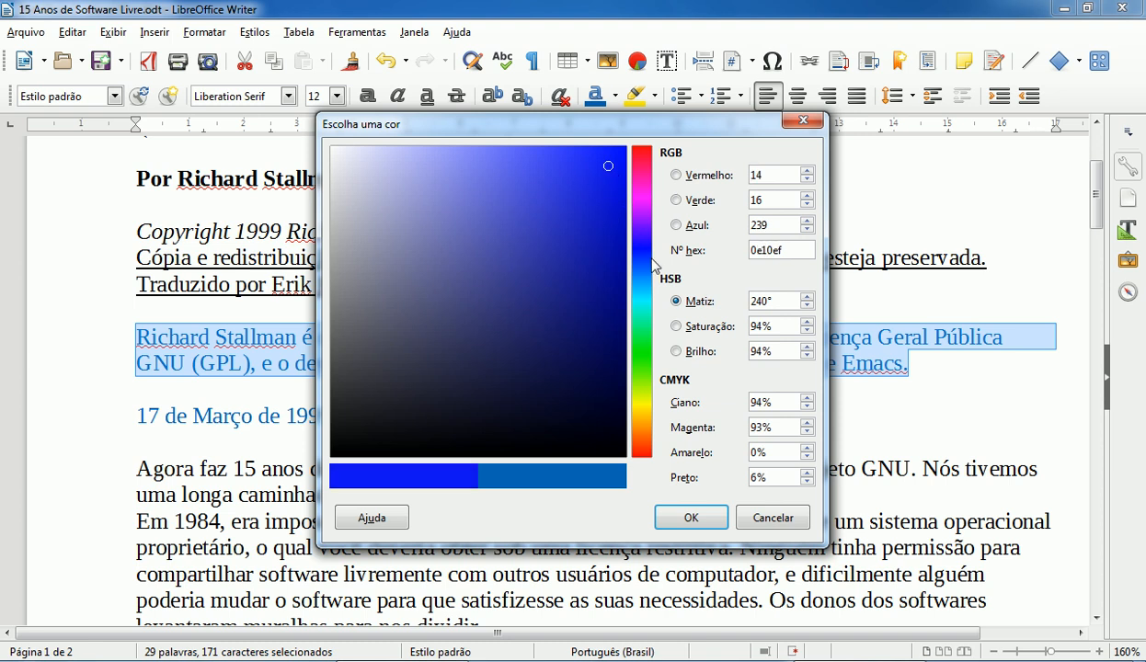
Set the custom color's RGB values to red 0, green 0 and blue 256, and apply it to the paragraph.
double_click(757, 175)
double_click(754, 175)
text(0)
double_click(759, 199)
text(0)
double_click(783, 224)
text(25)
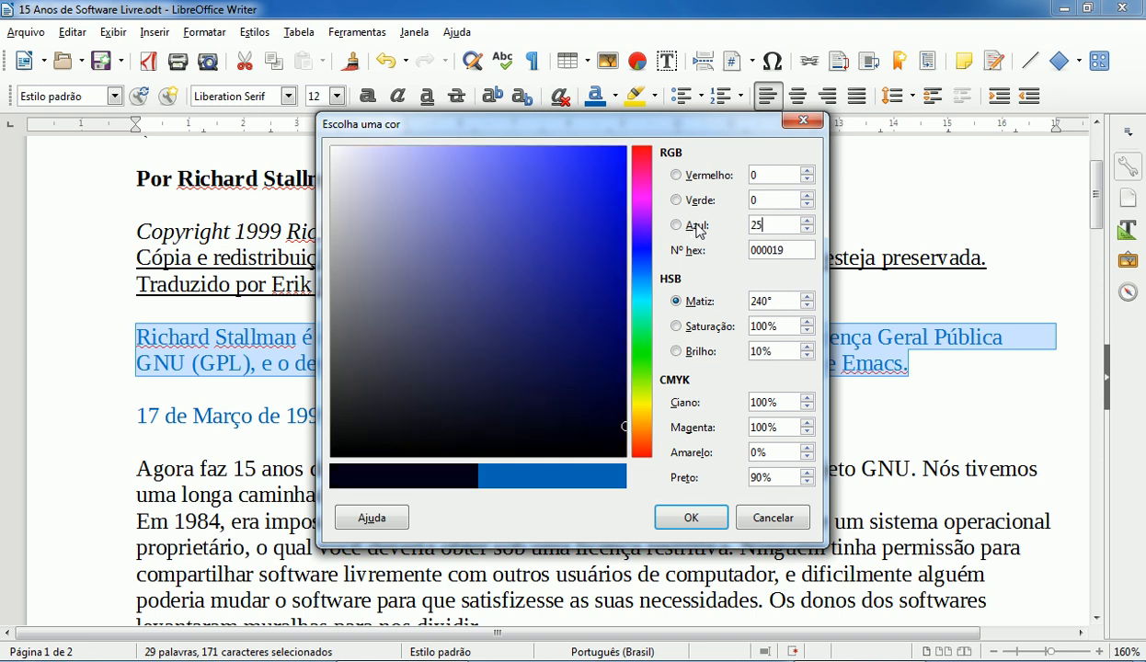
text(6)
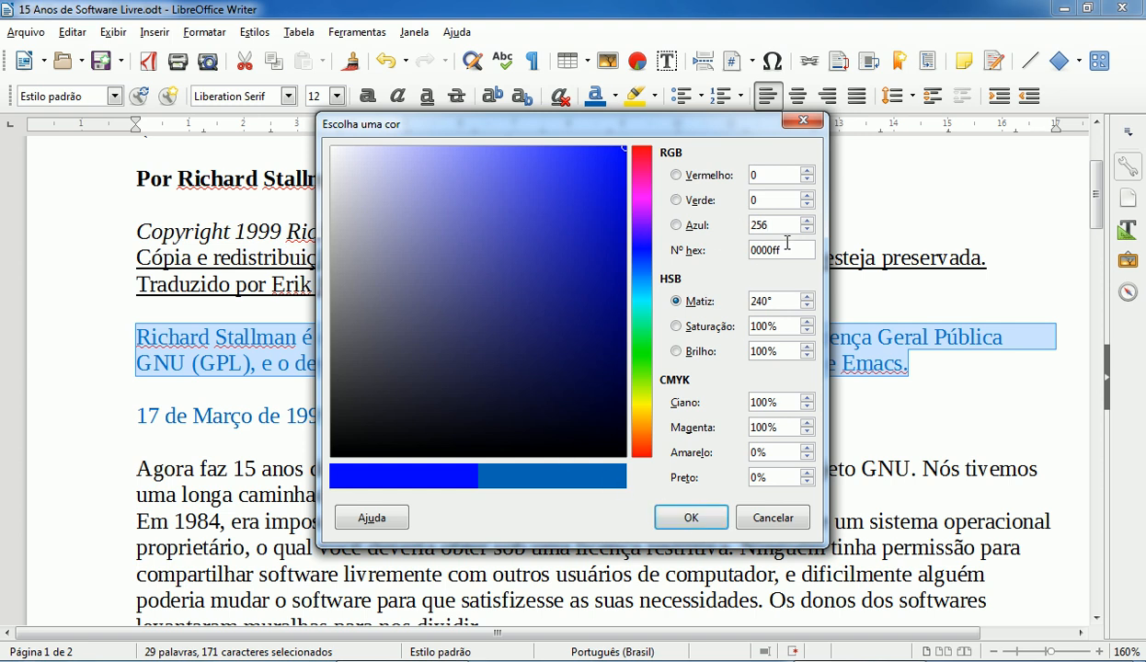
click(694, 524)
click(533, 410)
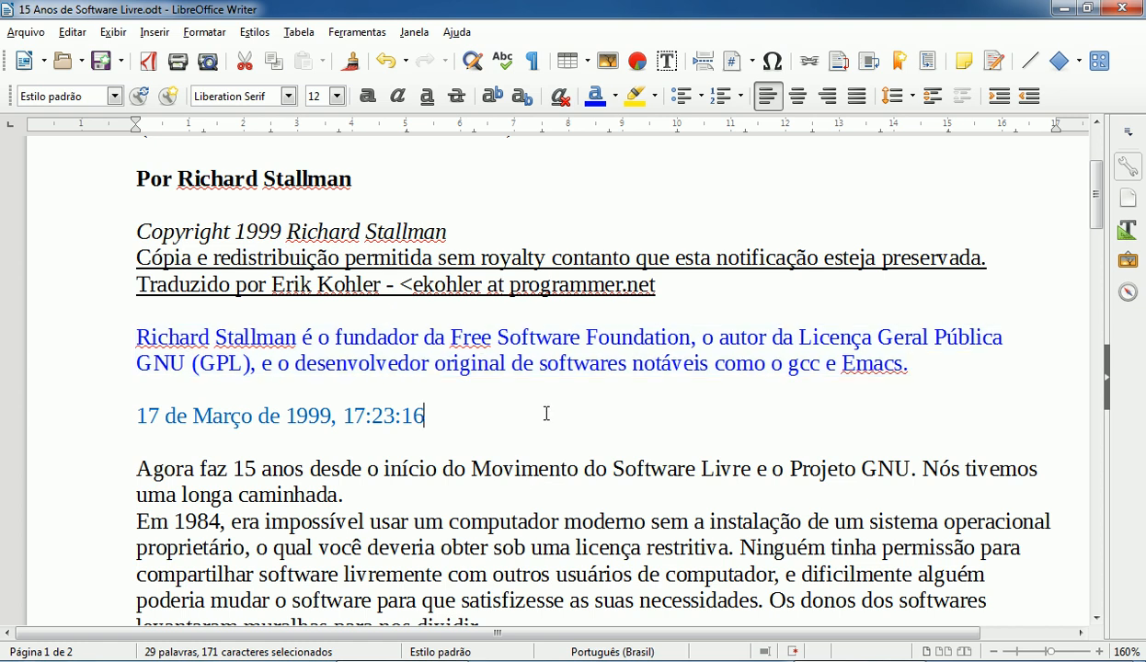
Apply the same custom blue font color to the "17 de Março de 1999, 17:23:16" line and clear the selection.
double_click(452, 338)
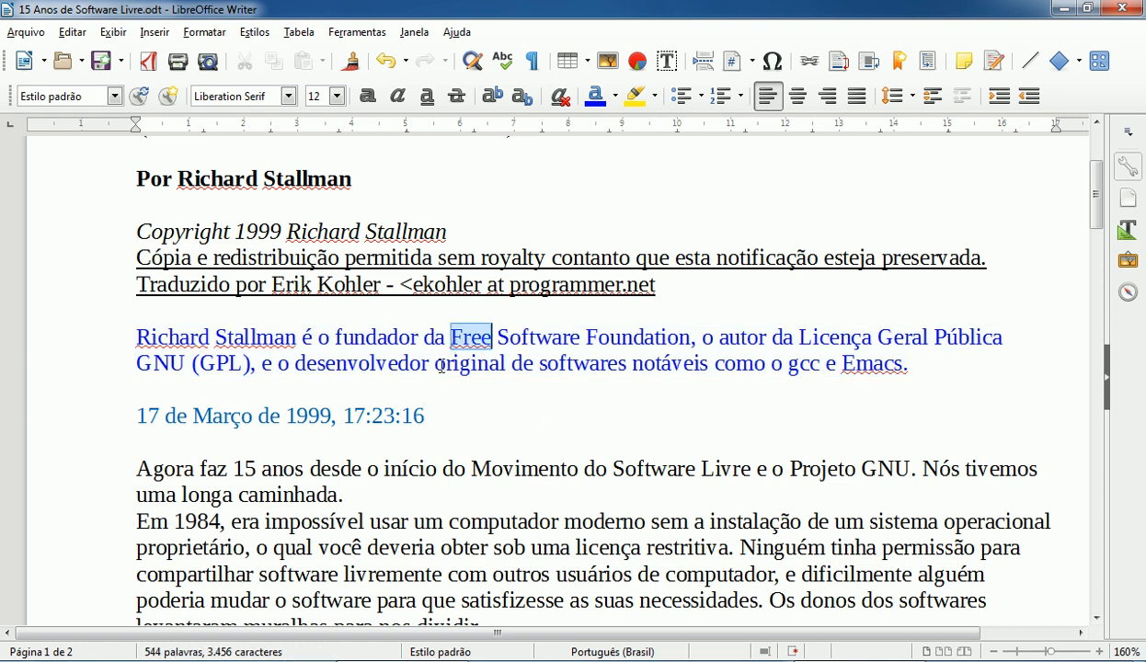
triple_click(214, 418)
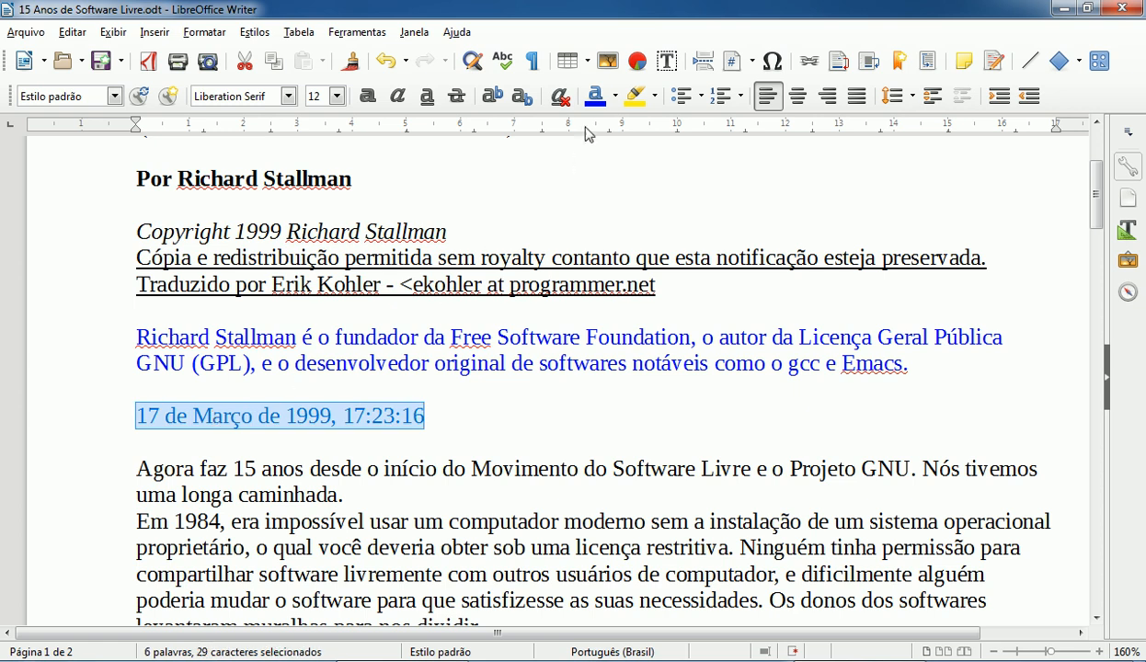
click(488, 350)
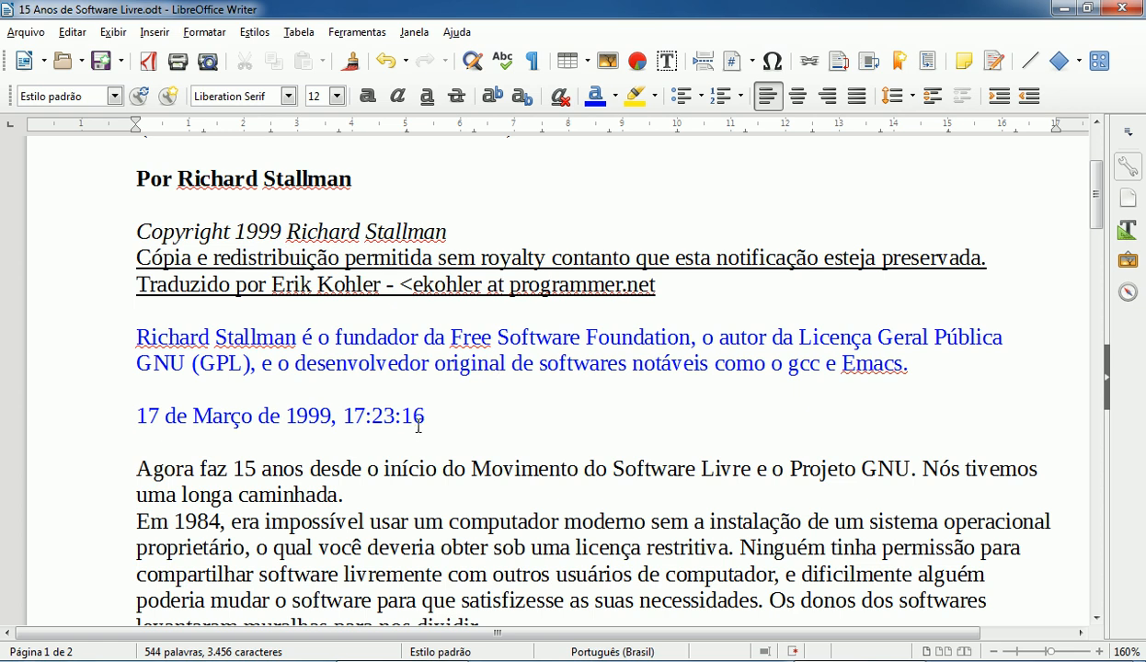
Highlight the italic "Copyright 1999 Richard Stallman" line in medium green and clear the selection.
drag(131, 233, 451, 232)
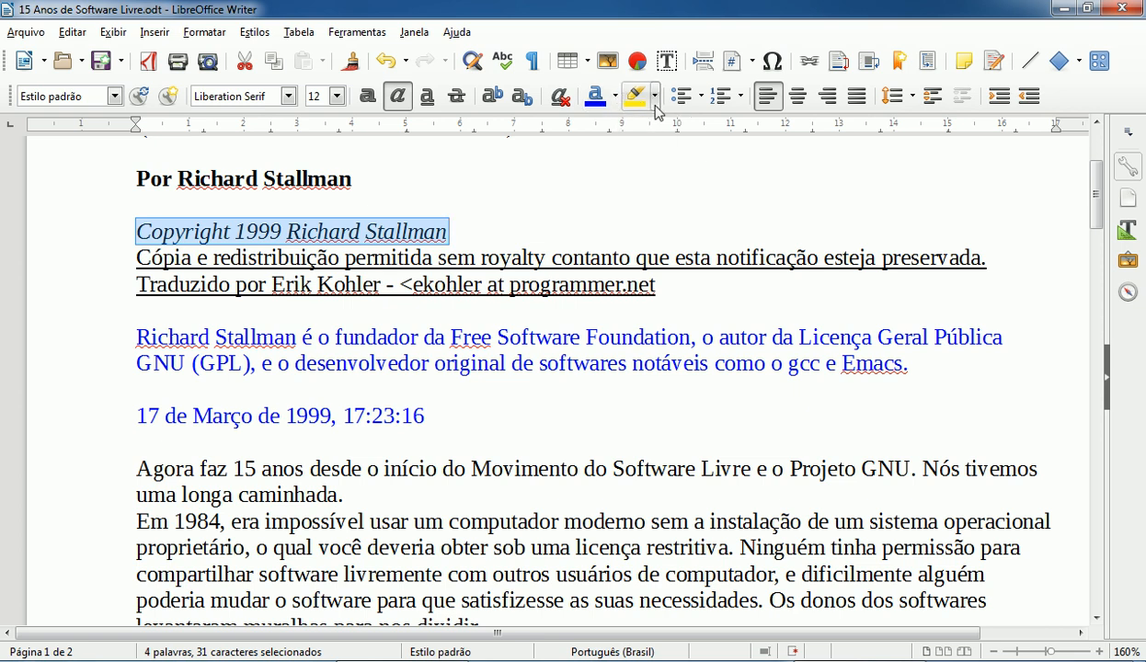
click(654, 99)
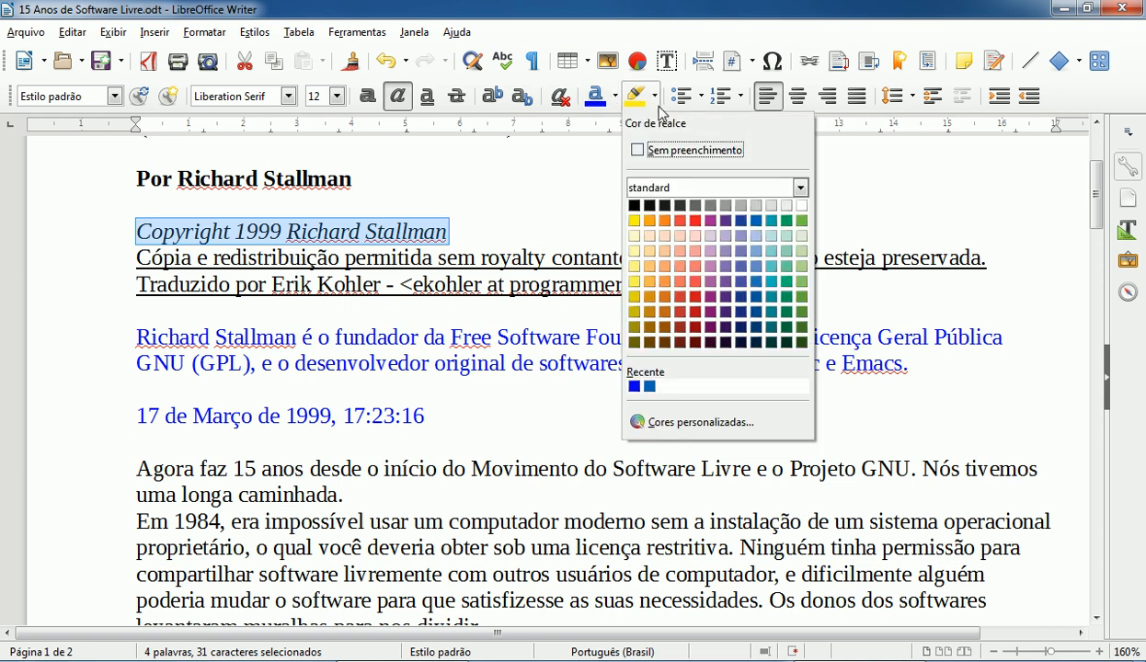
click(801, 266)
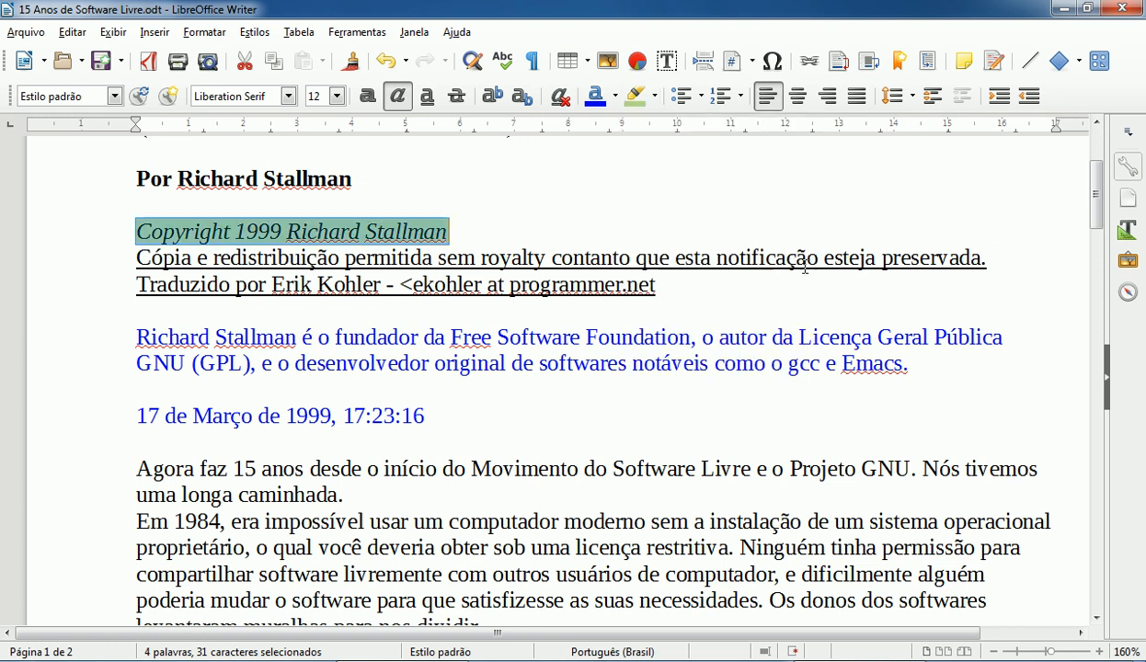
click(516, 255)
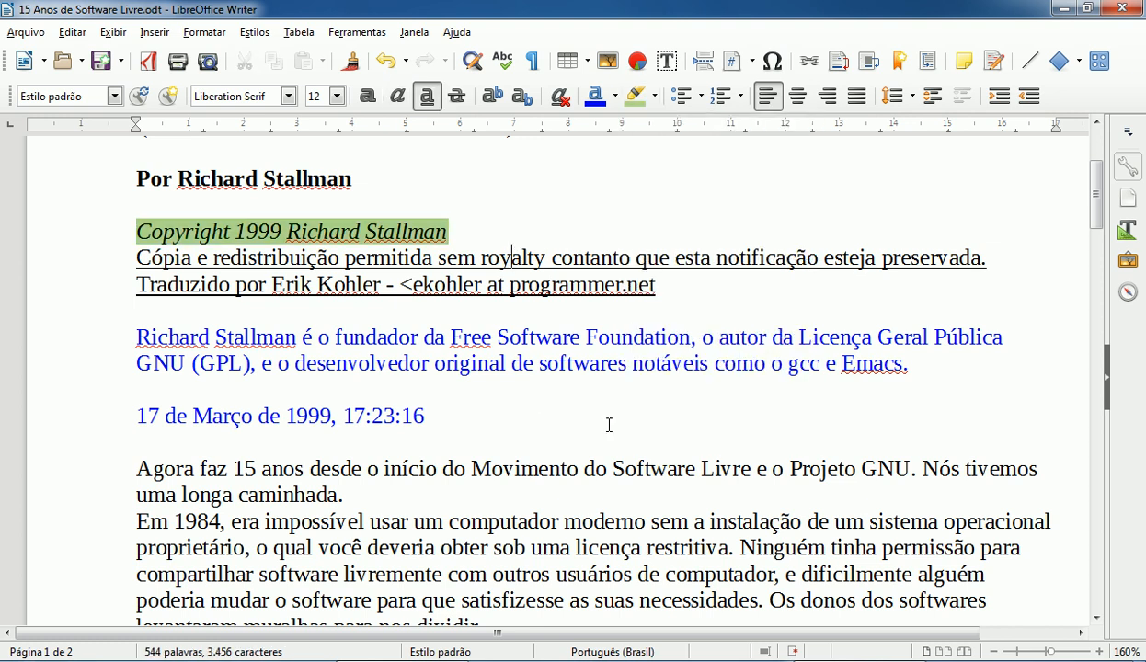
Change the highlight color of the italic copyright line to a very pale green.
drag(448, 232, 136, 232)
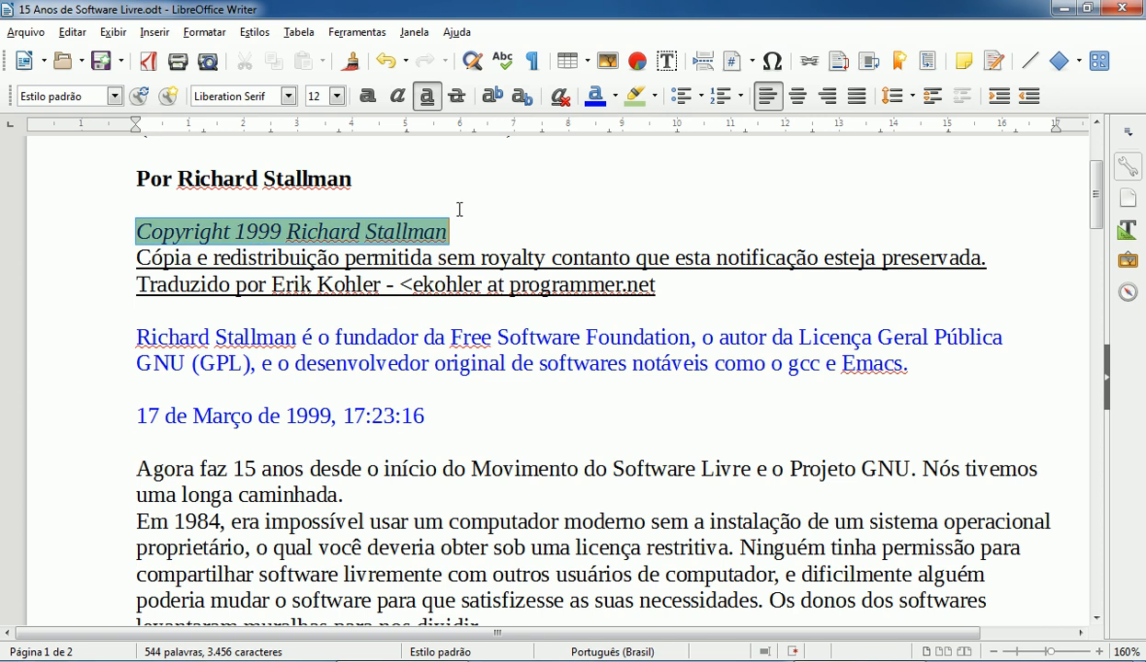
click(654, 95)
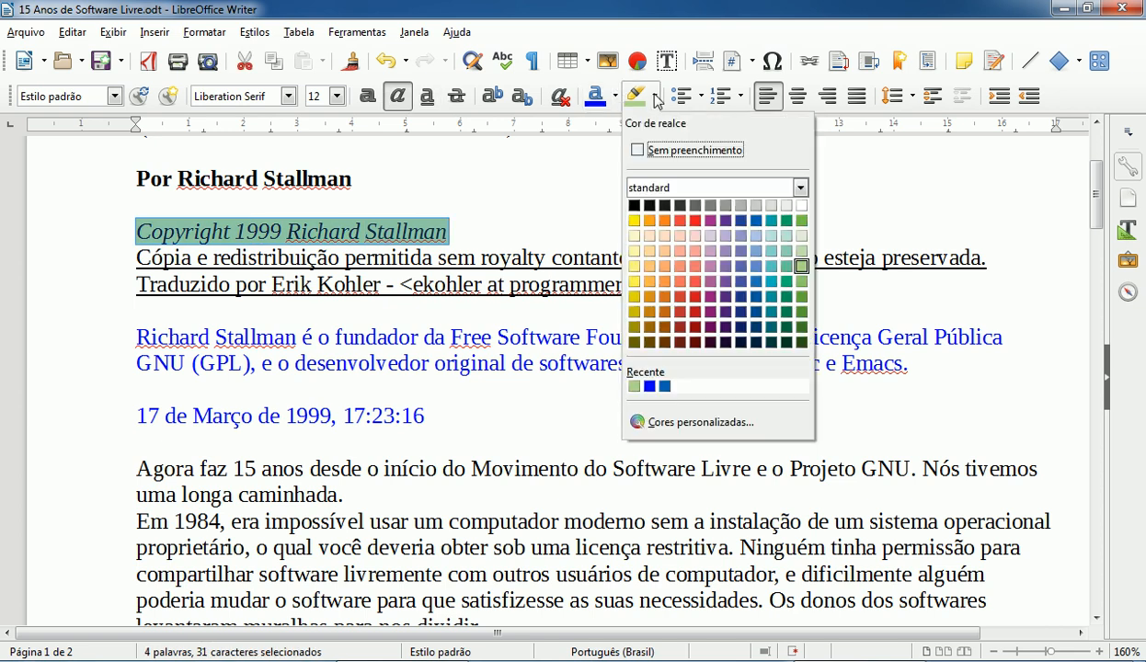
click(804, 238)
click(604, 284)
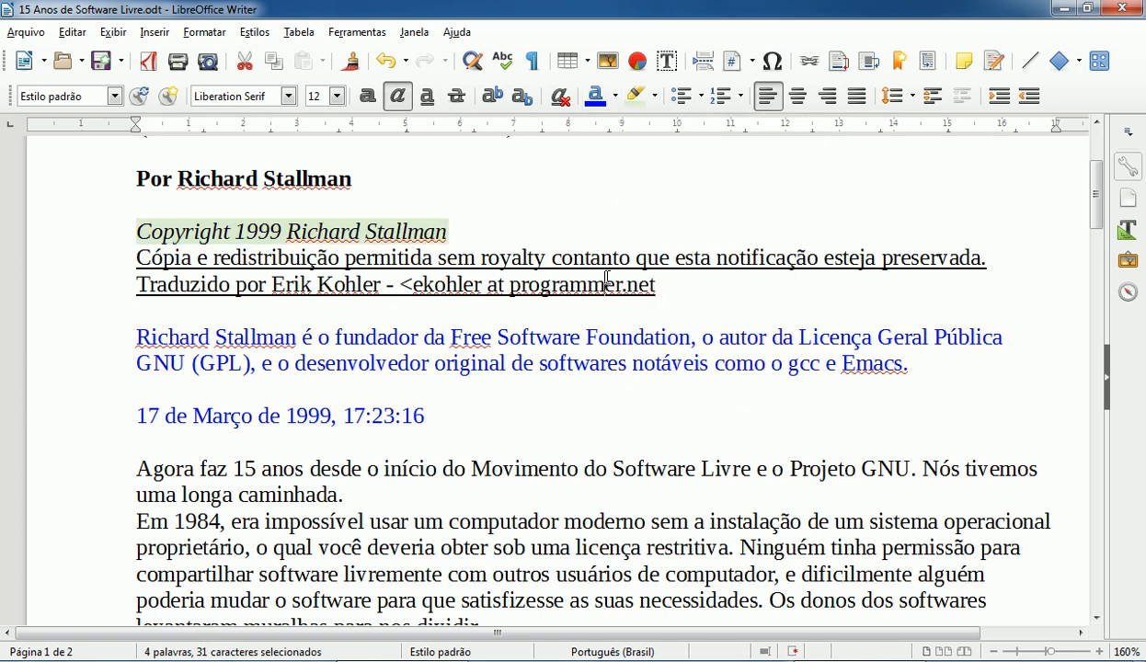
Set the italic copyright line's highlight to a stronger light green and clear the selection.
drag(448, 232, 135, 232)
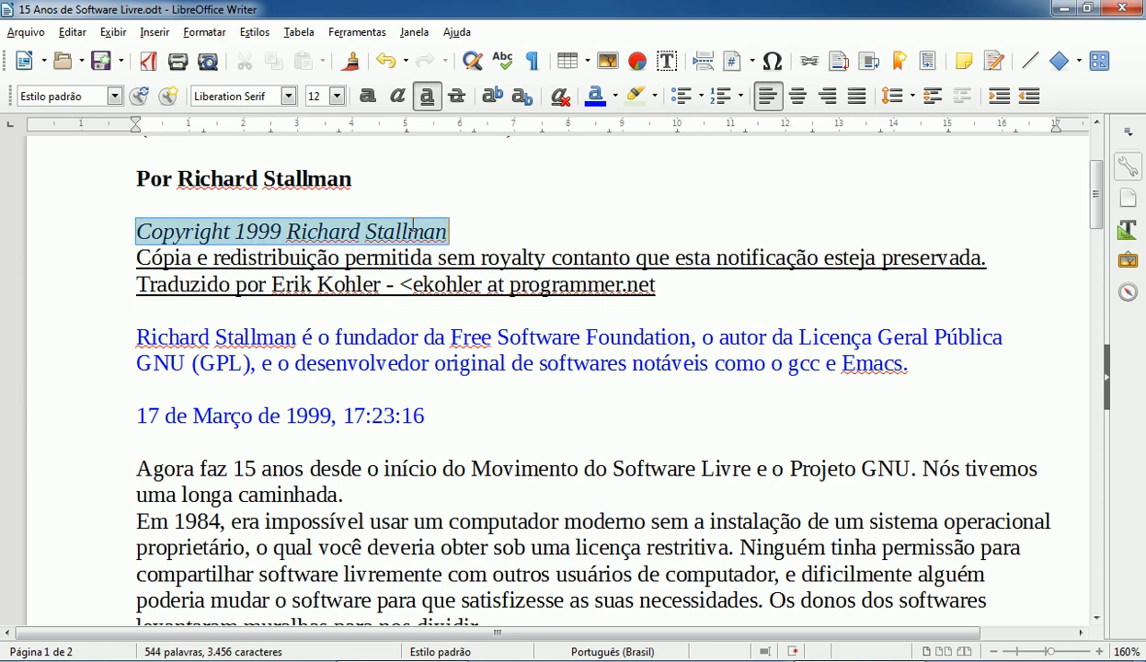
click(659, 100)
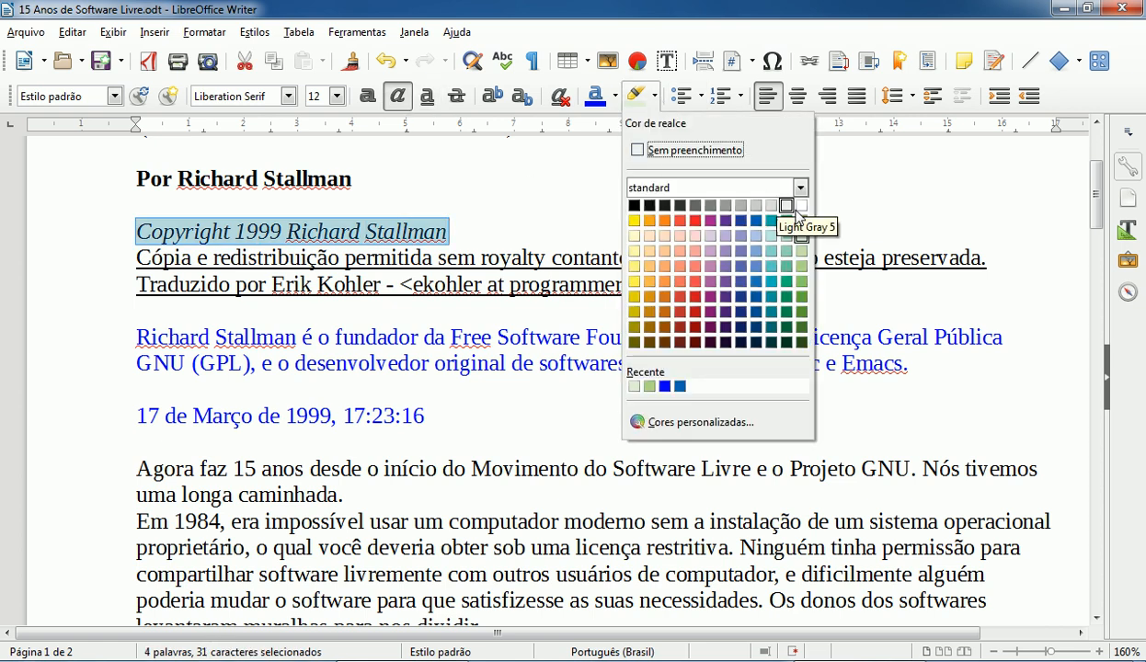
click(798, 266)
click(596, 319)
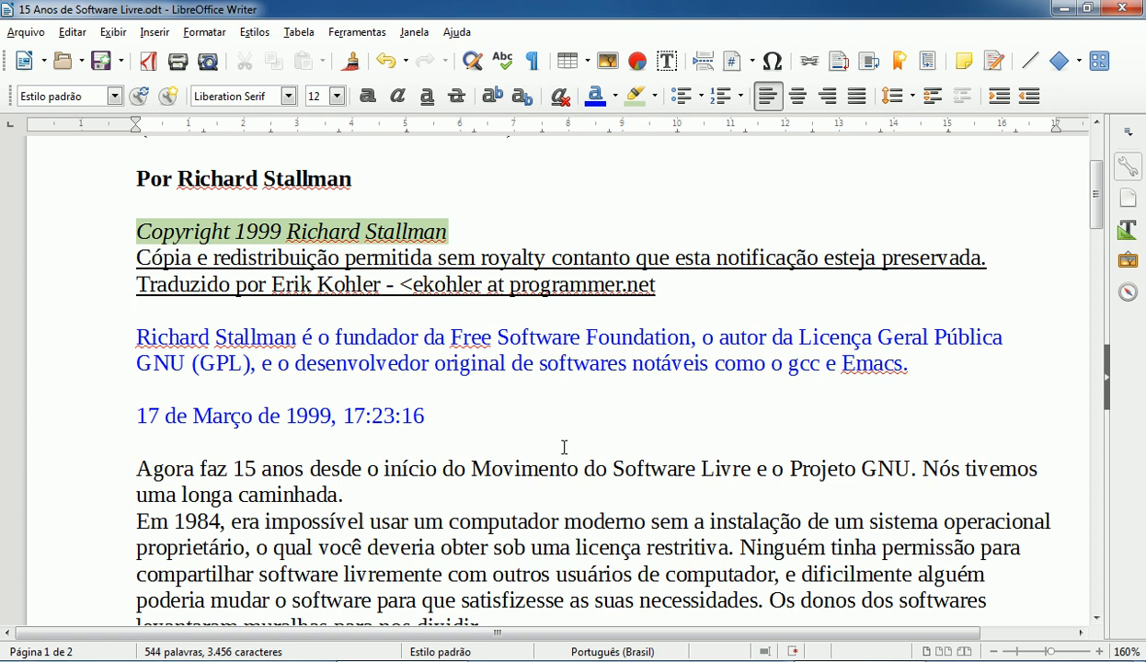
Look over the formatted document from the title lines to the end of the first page at a smaller zoom.
scroll(562, 443, down, 3)
scroll(516, 386, down, 7)
scroll(526, 398, up, 3)
scroll(522, 395, up, 7)
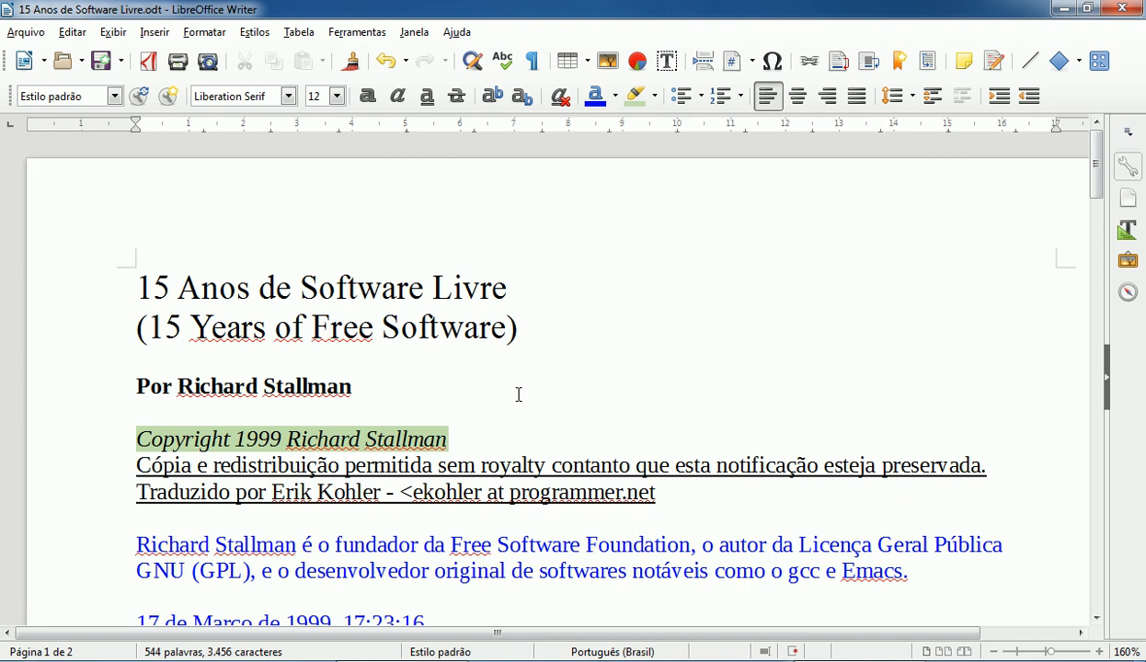
ctrl+scroll(518, 394, down, 2)
scroll(514, 401, down, 15)
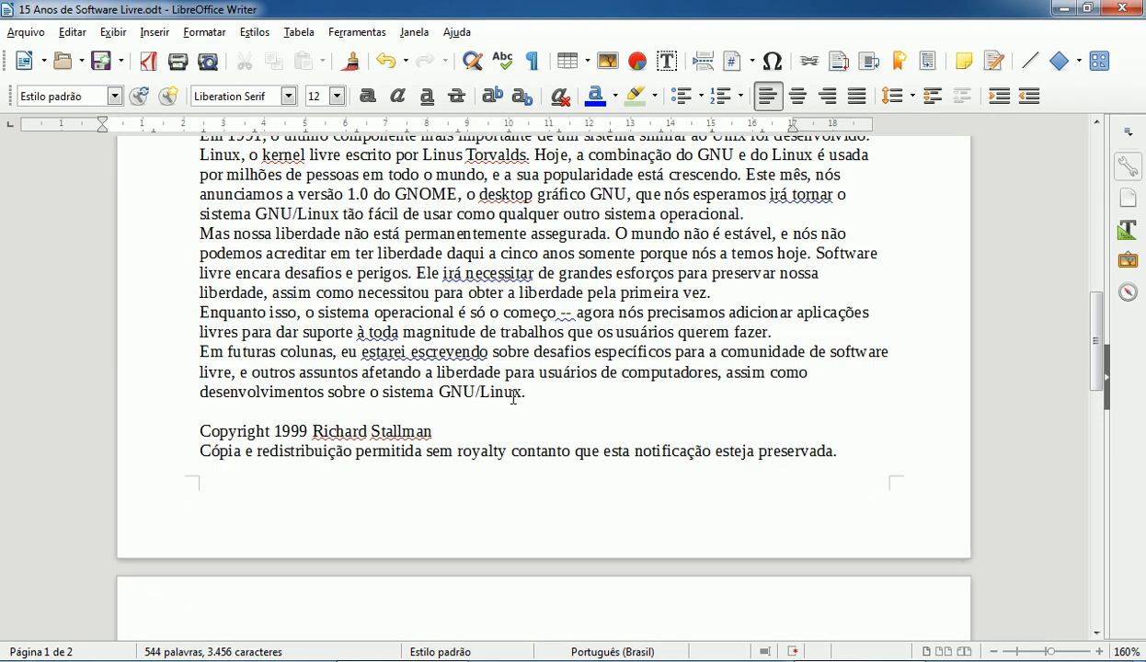
scroll(511, 399, up, 20)
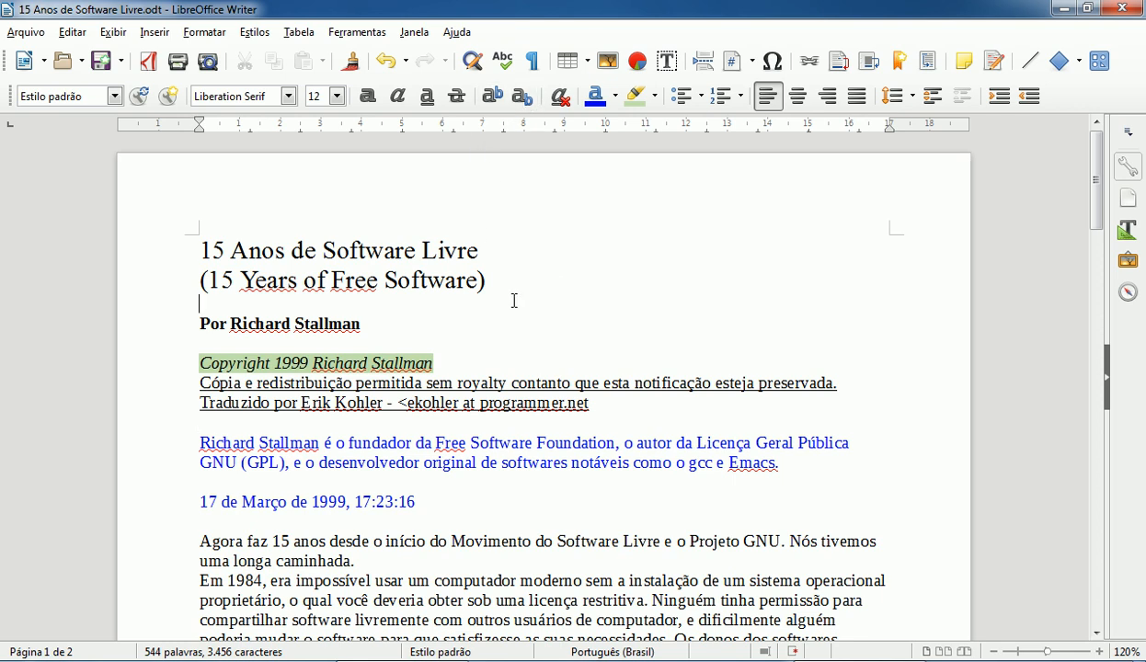
Add "H2O" below the "Traduzido por" line on page 2 and format its 2 as subscript.
scroll(517, 322, down, 20)
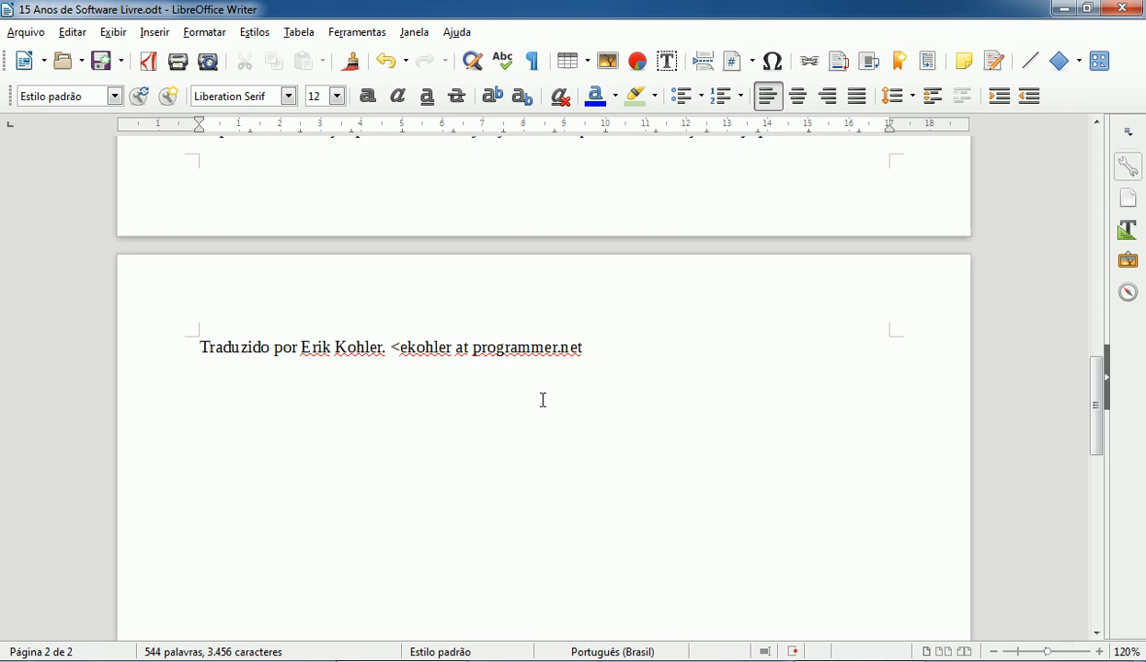
key(BackSpace)
key(BackSpace)
text(H29)
key(BackSpace)
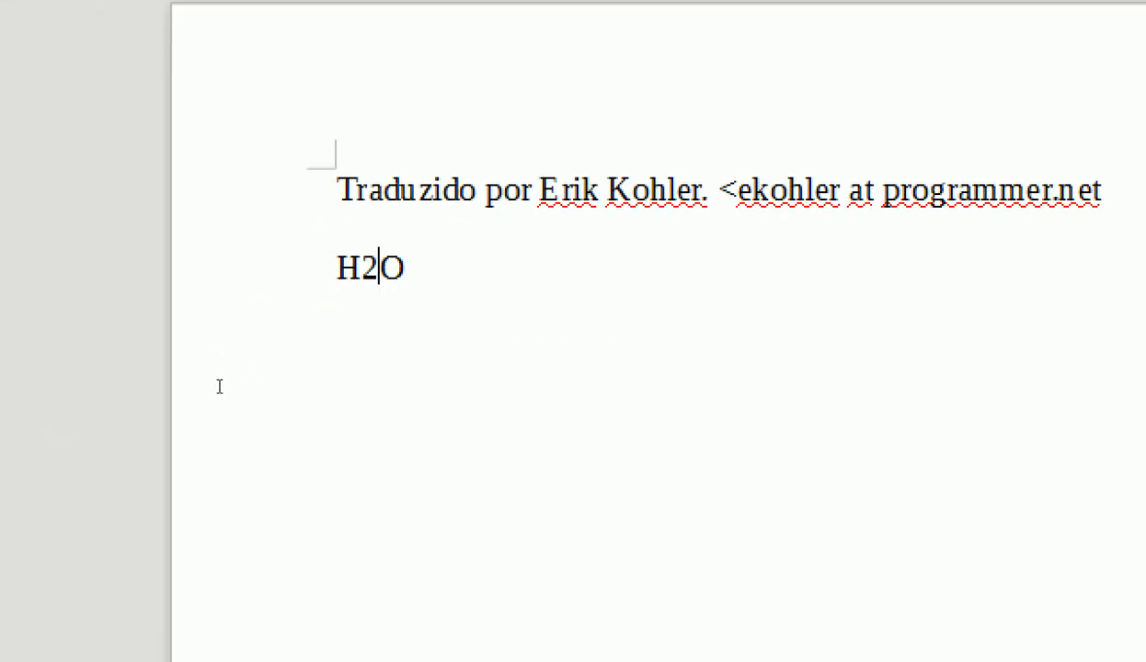
key(shift+Left)
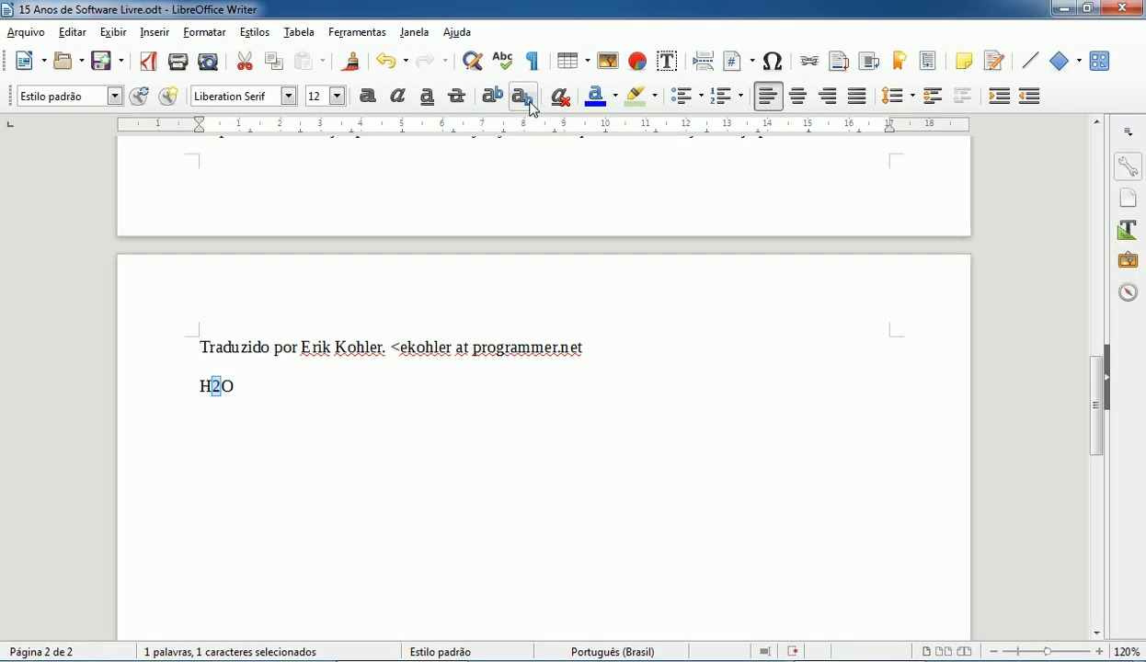
click(530, 107)
click(200, 397)
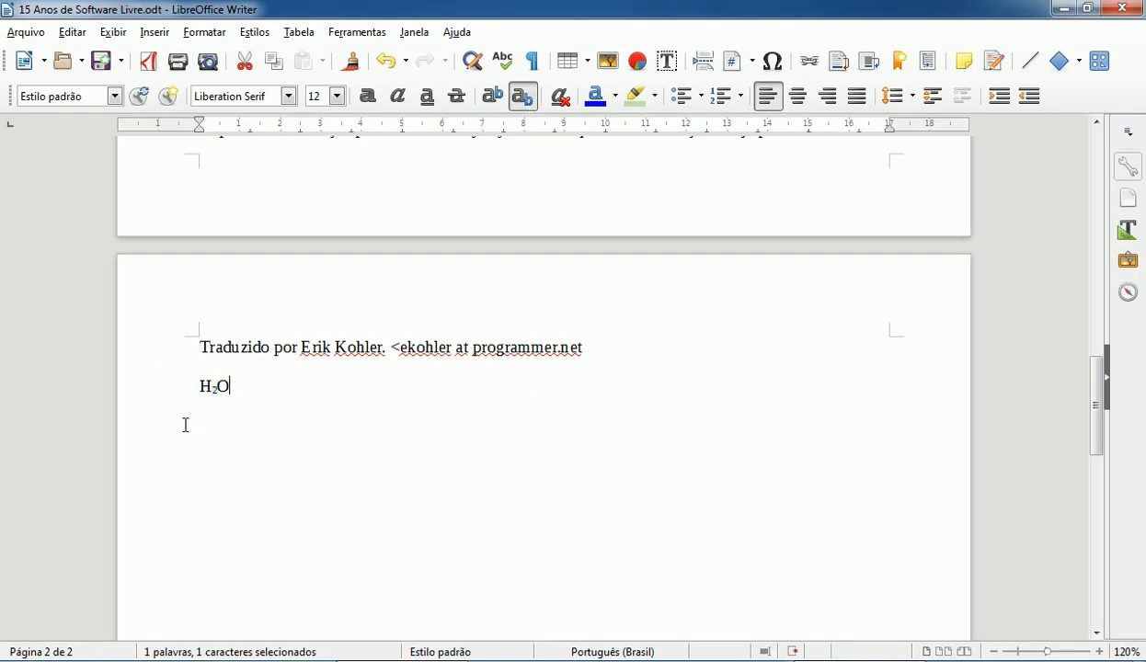
Add "X2" below the H2O formula and format its 2 as superscript.
ctrl+scroll(276, 448, up, 5)
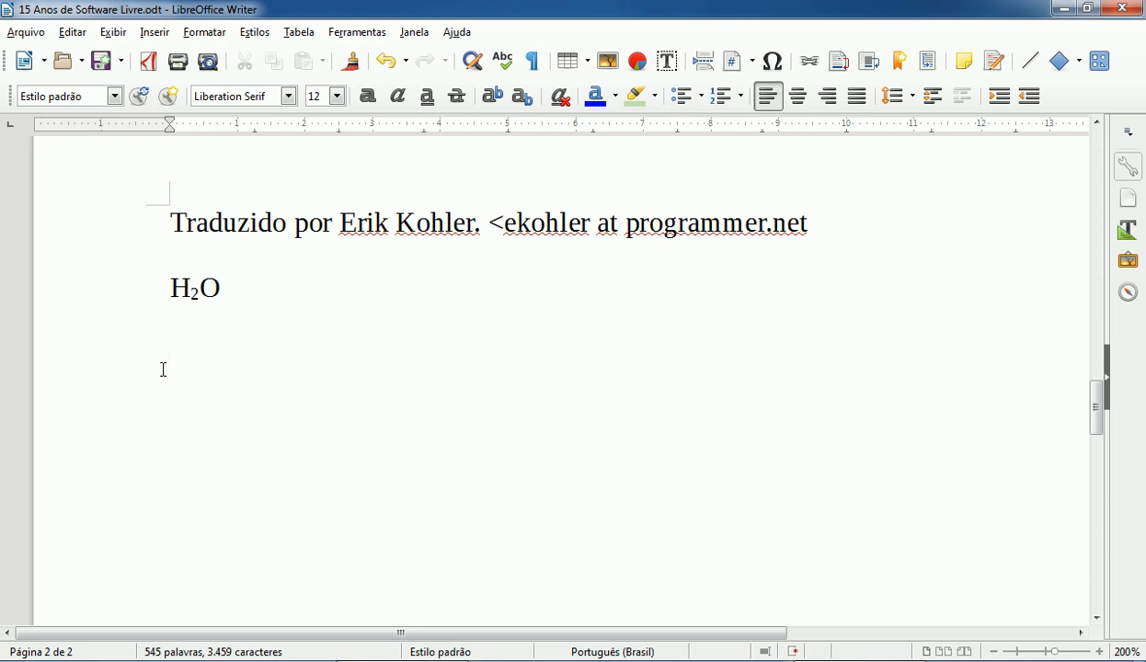
text(x2)
key(BackSpace)
key(BackSpace)
text(X2)
key(shift+Left)
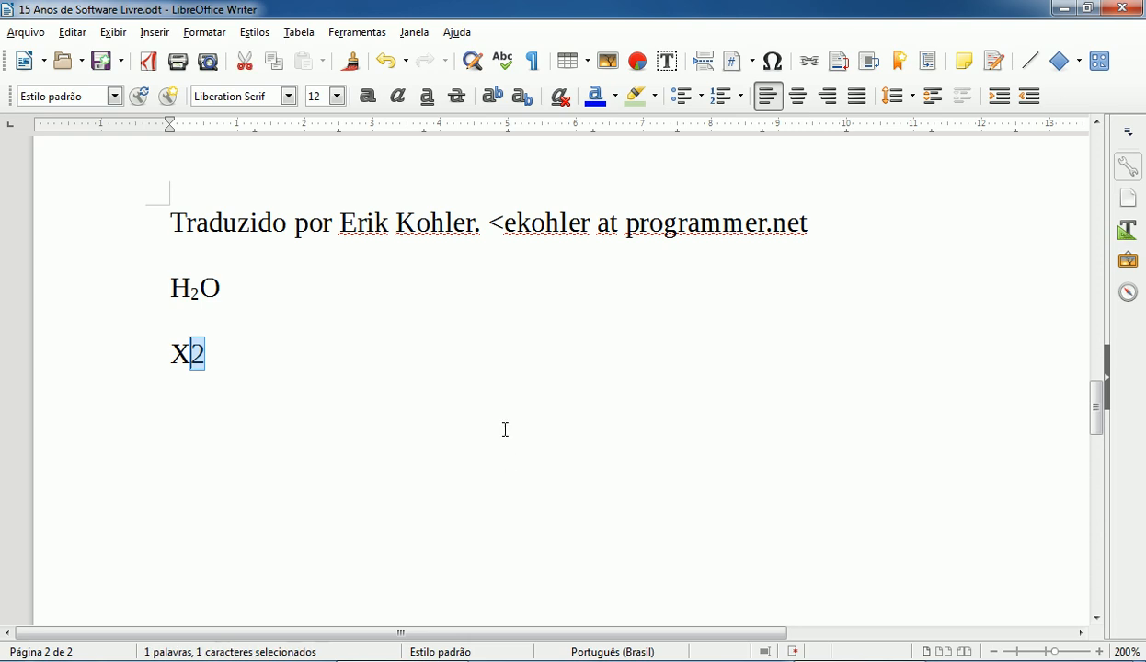
click(492, 97)
click(276, 365)
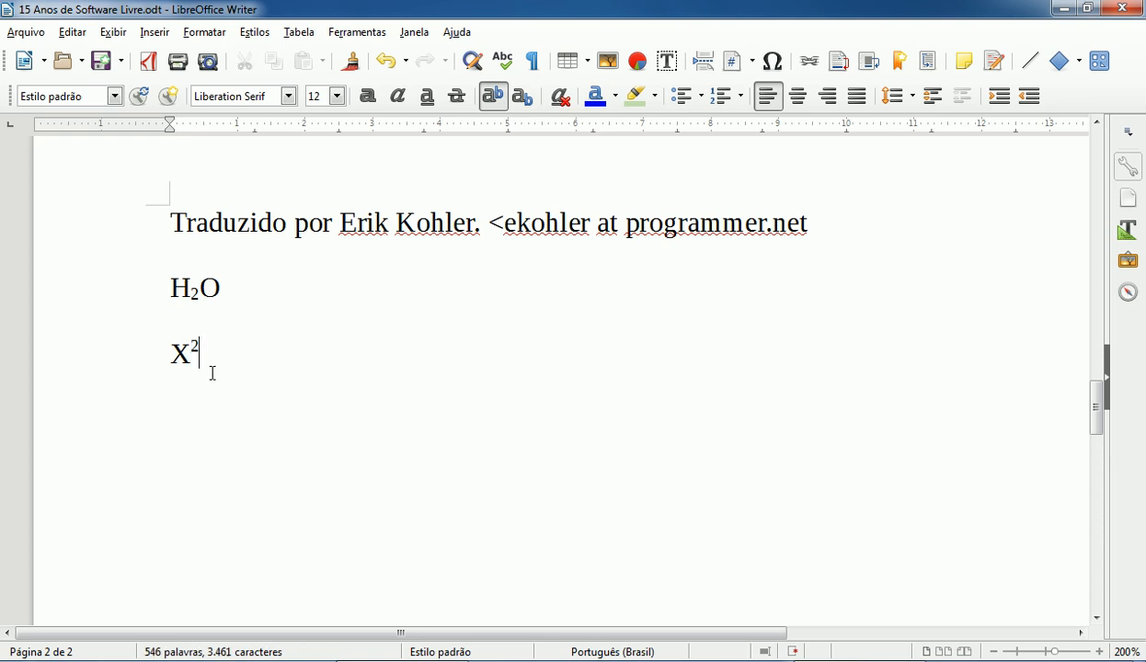
Examine the subscript 2 in H2O and the superscript 2 in X2 enlarged, and return to the document's start.
scroll(213, 373, up, 2)
drag(267, 358, 278, 359)
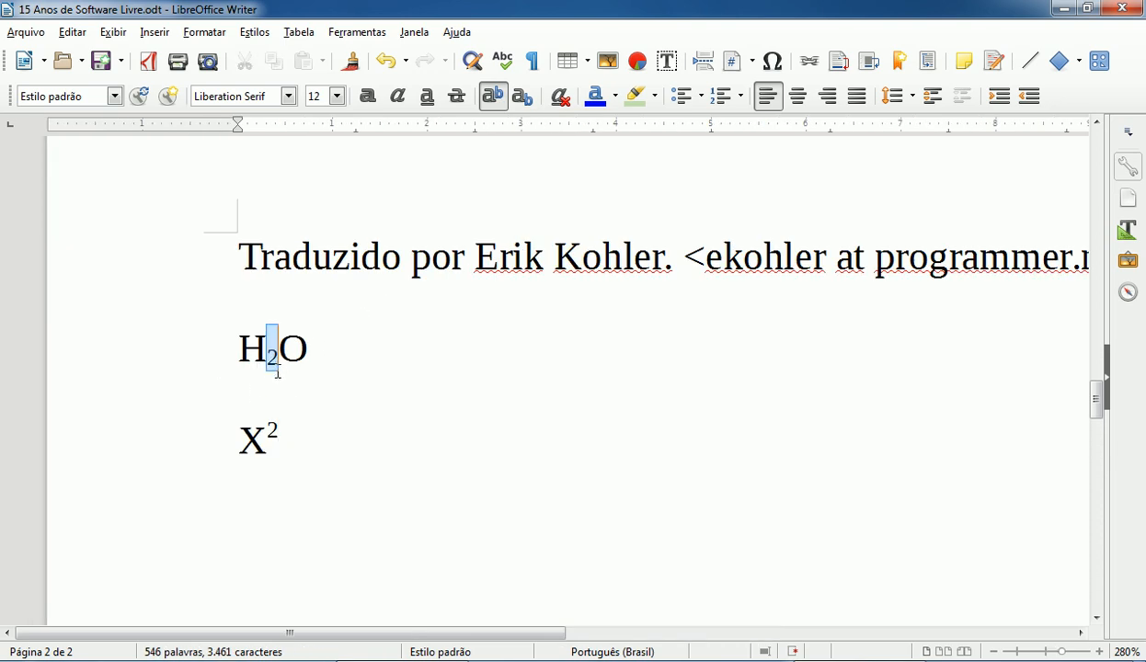
drag(266, 432, 277, 434)
click(325, 448)
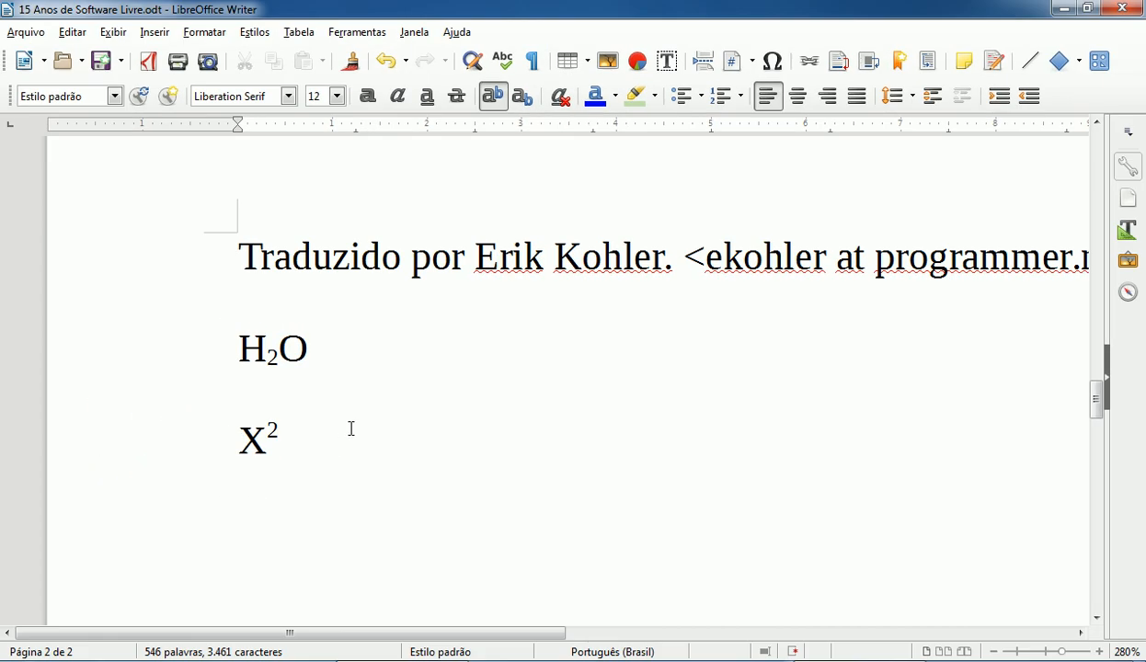
scroll(351, 427, down, 8)
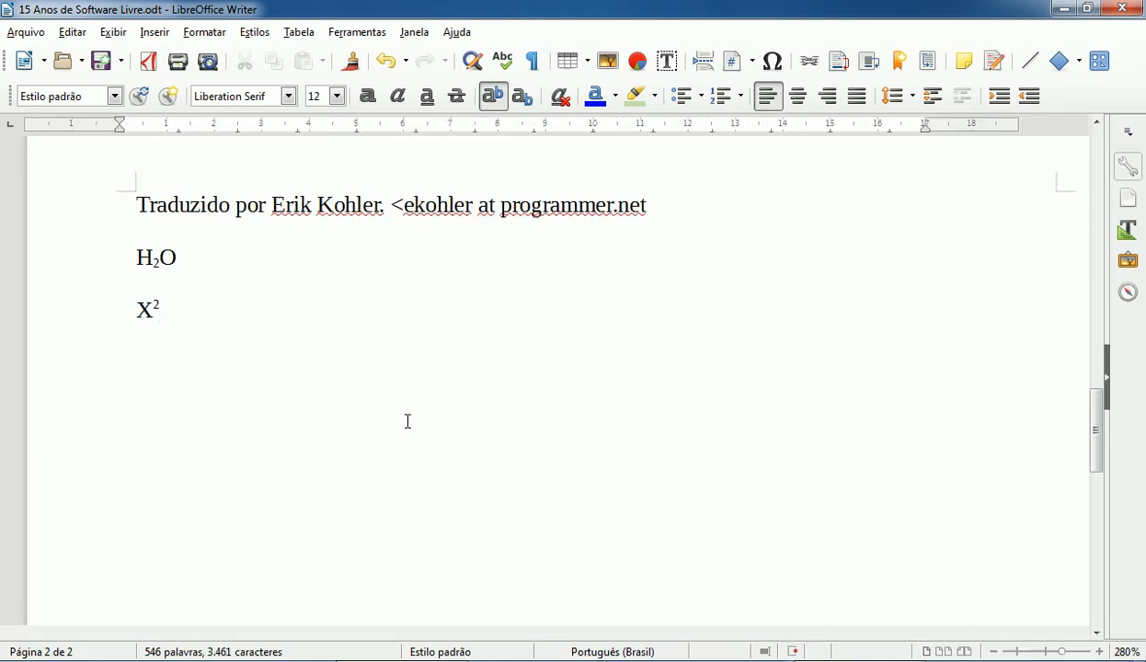
scroll(417, 417, up, 15)
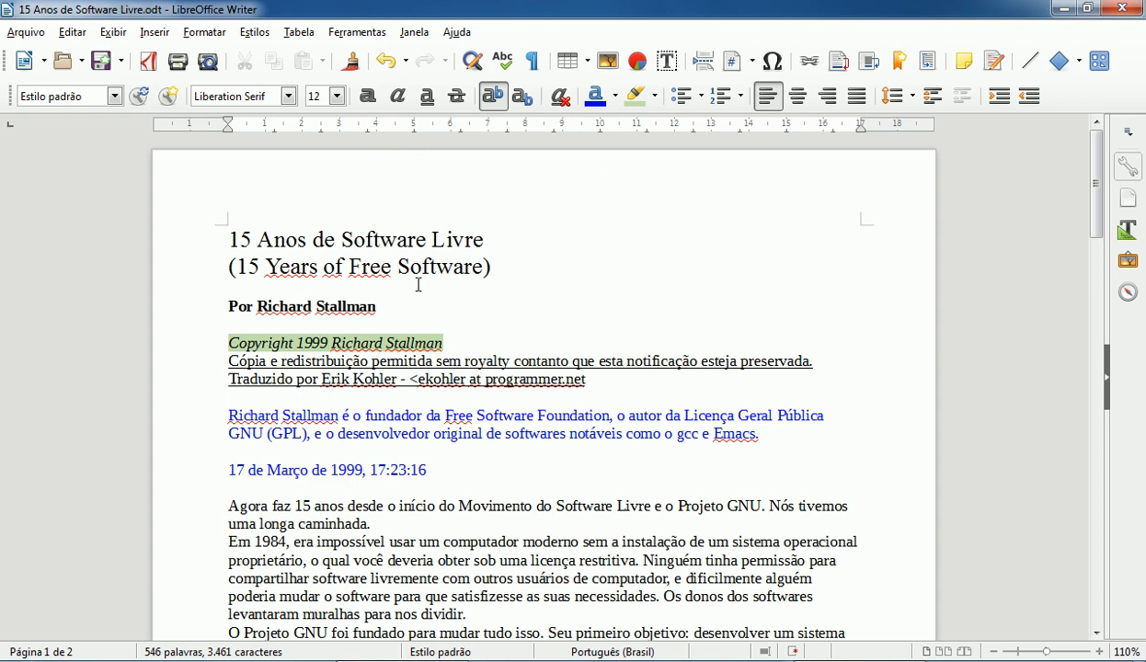
Select the body text from the paragraph starting "Agora faz 15 anos" through the "Traduzido por" line on page 2.
scroll(395, 346, down, 3)
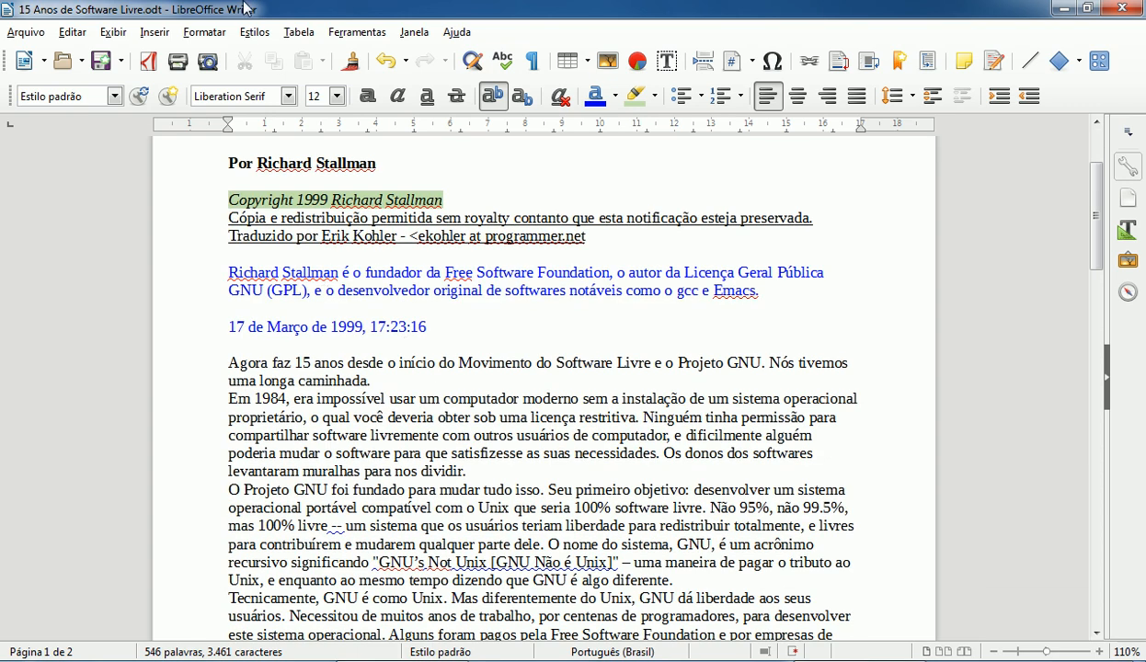
click(207, 37)
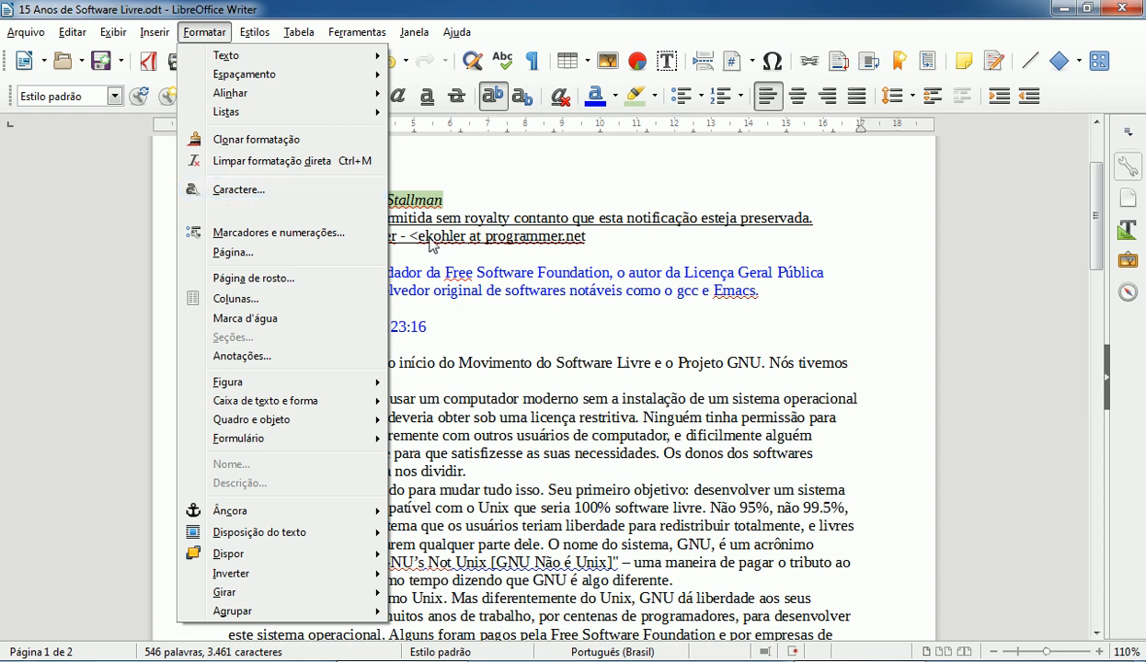
click(476, 330)
scroll(473, 328, down, 3)
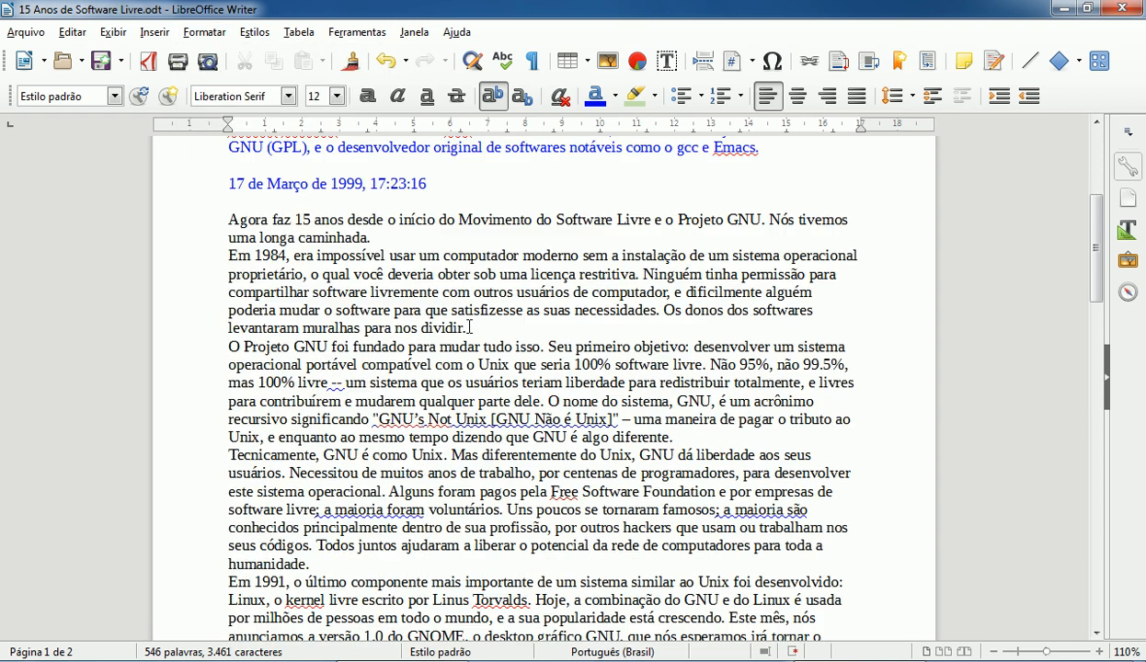
drag(225, 217, 602, 491)
scroll(524, 432, up, 12)
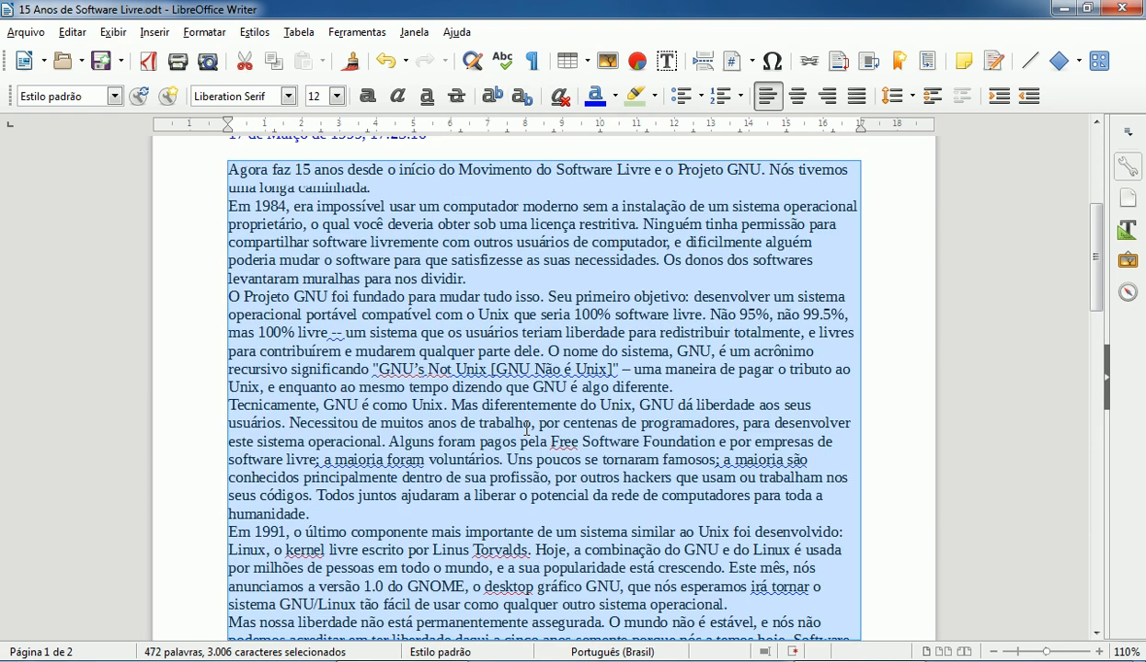
scroll(512, 399, down, 1)
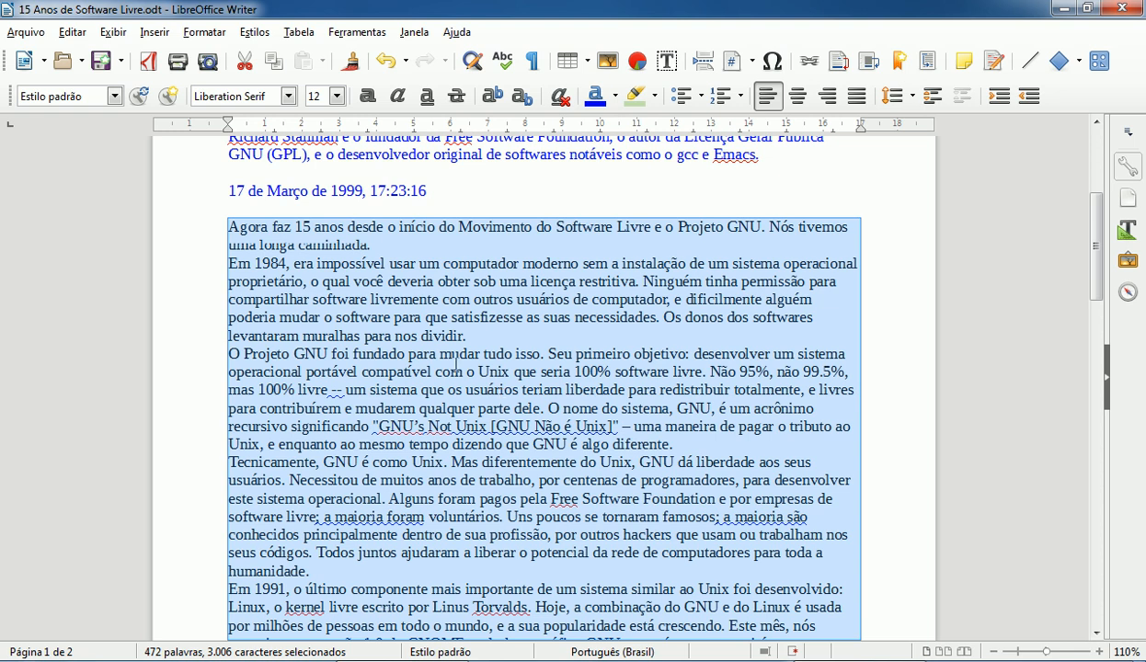
scroll(445, 201, down, 2)
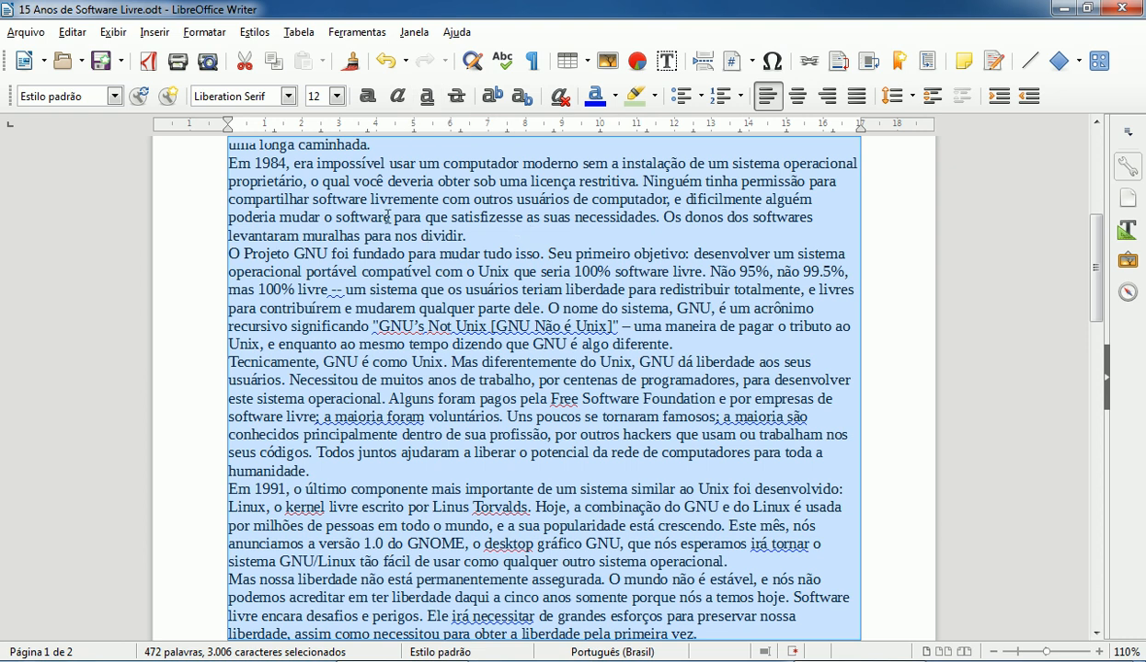
Open the character formatting settings for the selected body text and review the font, font effects, position, hyperlink and highlighting options.
click(205, 34)
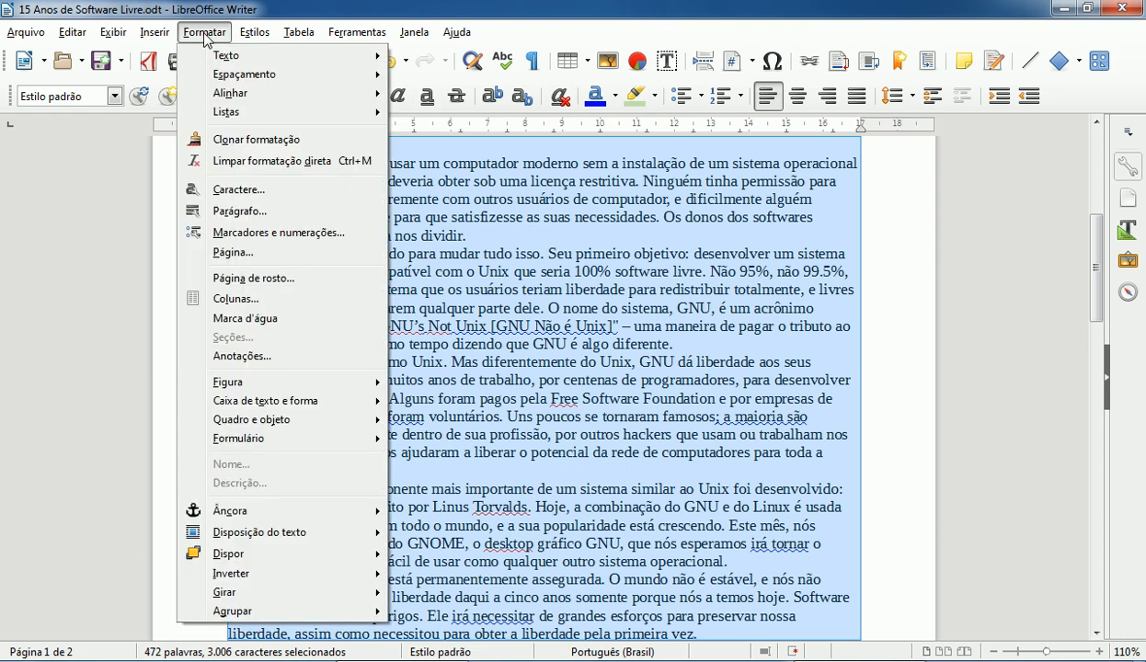
click(241, 190)
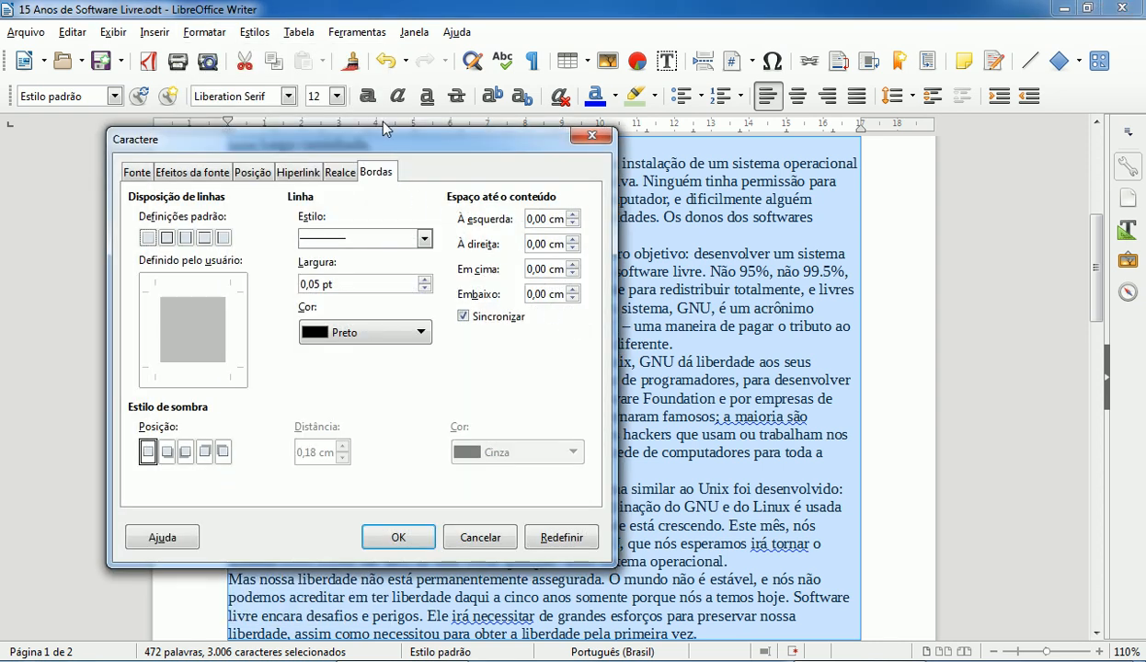
click(136, 171)
click(188, 173)
click(252, 172)
click(293, 174)
click(341, 172)
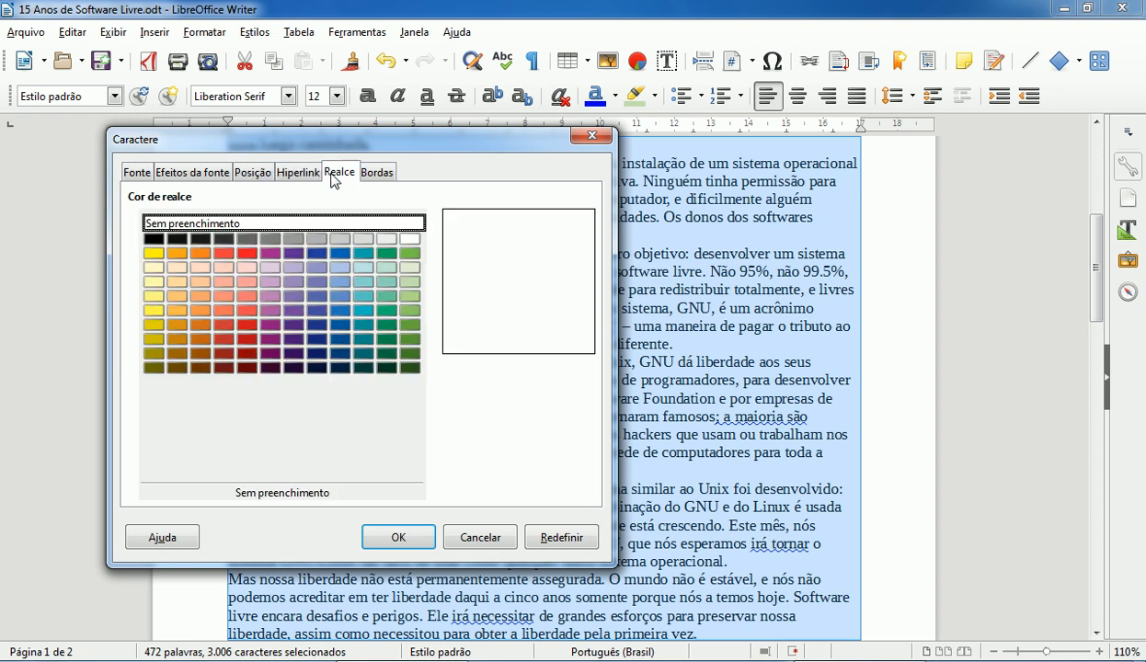
click(136, 172)
drag(236, 150, 371, 172)
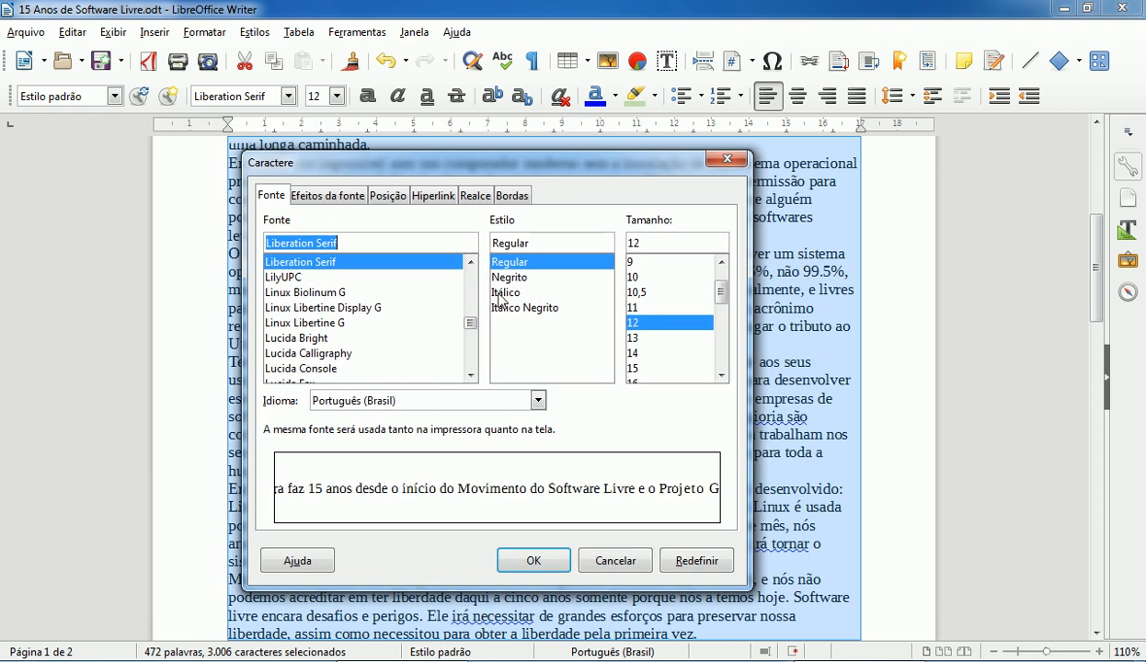
Browse the available fonts and preview the selected text in Matura MT Script Capitals and News701 BT.
drag(467, 325, 472, 331)
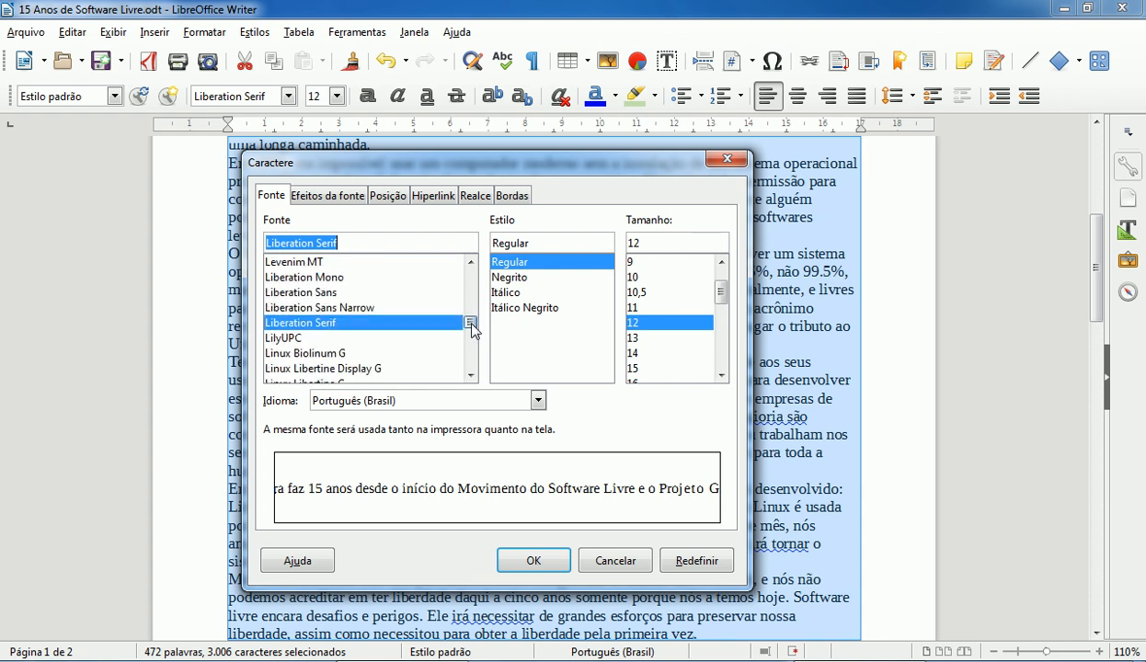
scroll(471, 329, down, 2)
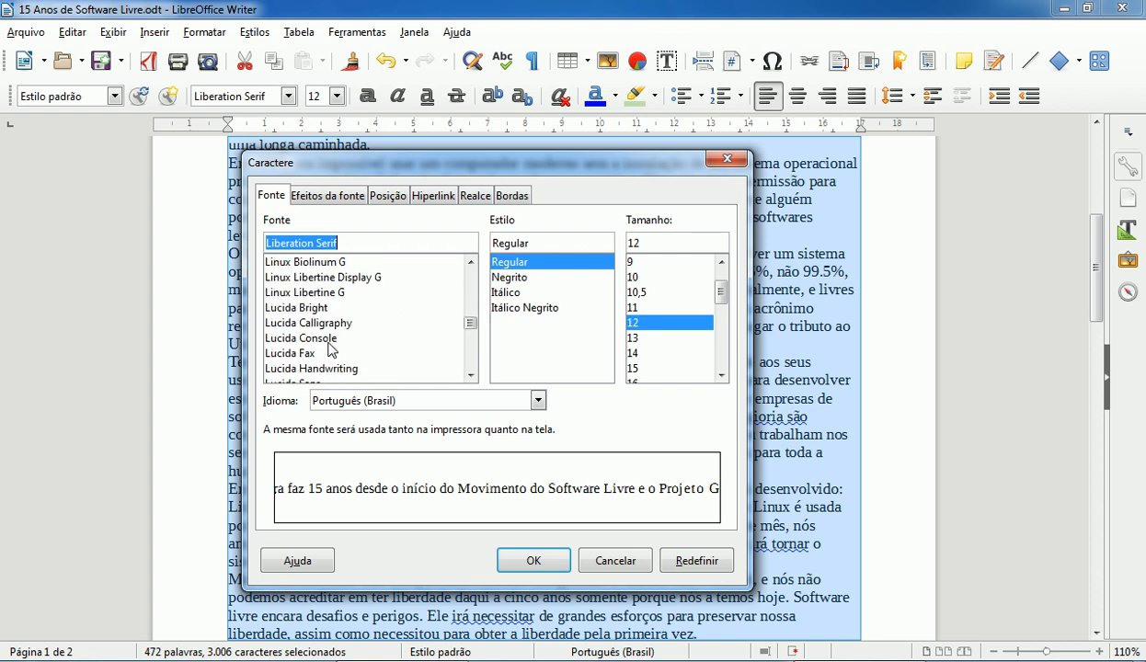
click(328, 339)
click(343, 353)
scroll(348, 336, down, 4)
click(352, 323)
scroll(352, 323, down, 12)
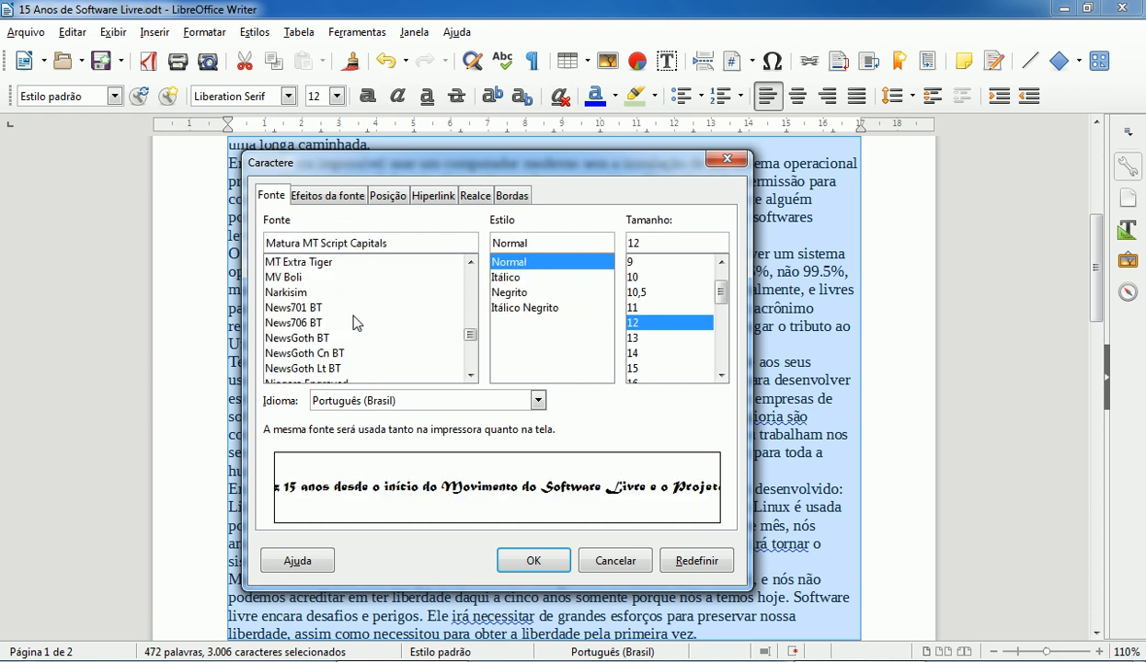
click(352, 309)
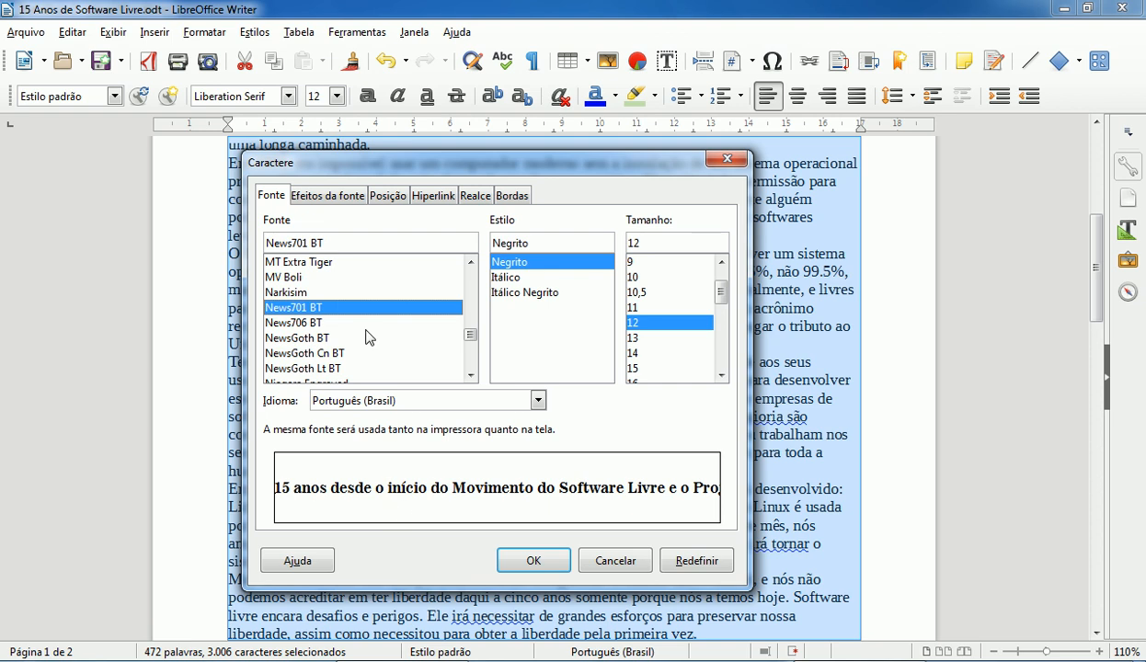
scroll(366, 335, down, 4)
scroll(365, 335, down, 6)
scroll(363, 335, up, 8)
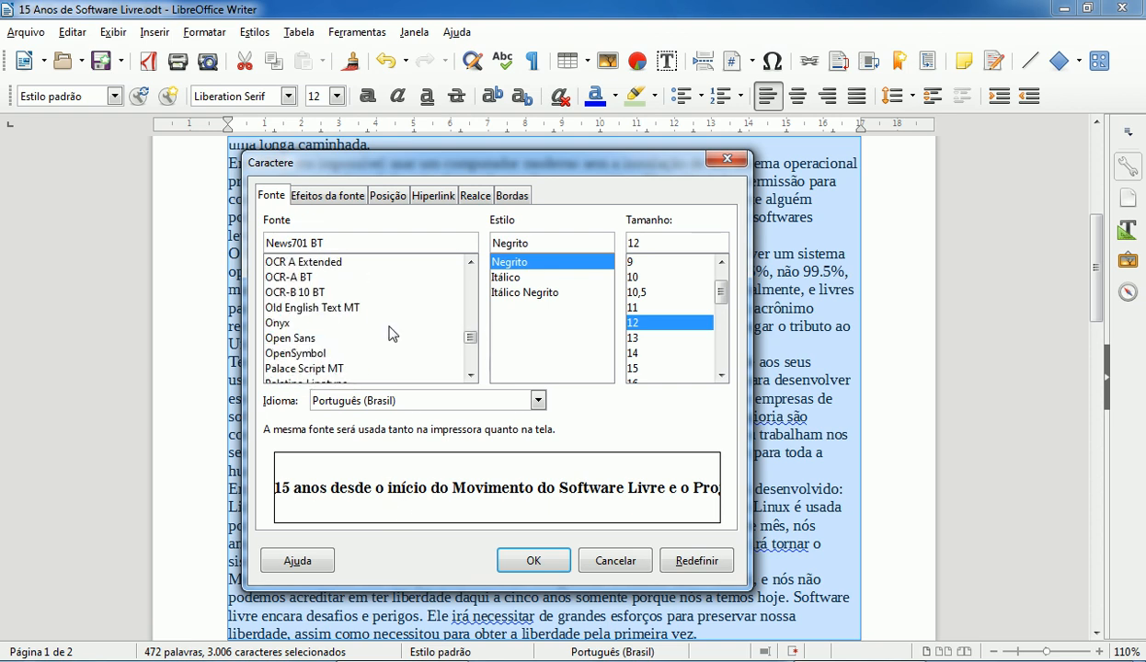
drag(469, 338, 462, 260)
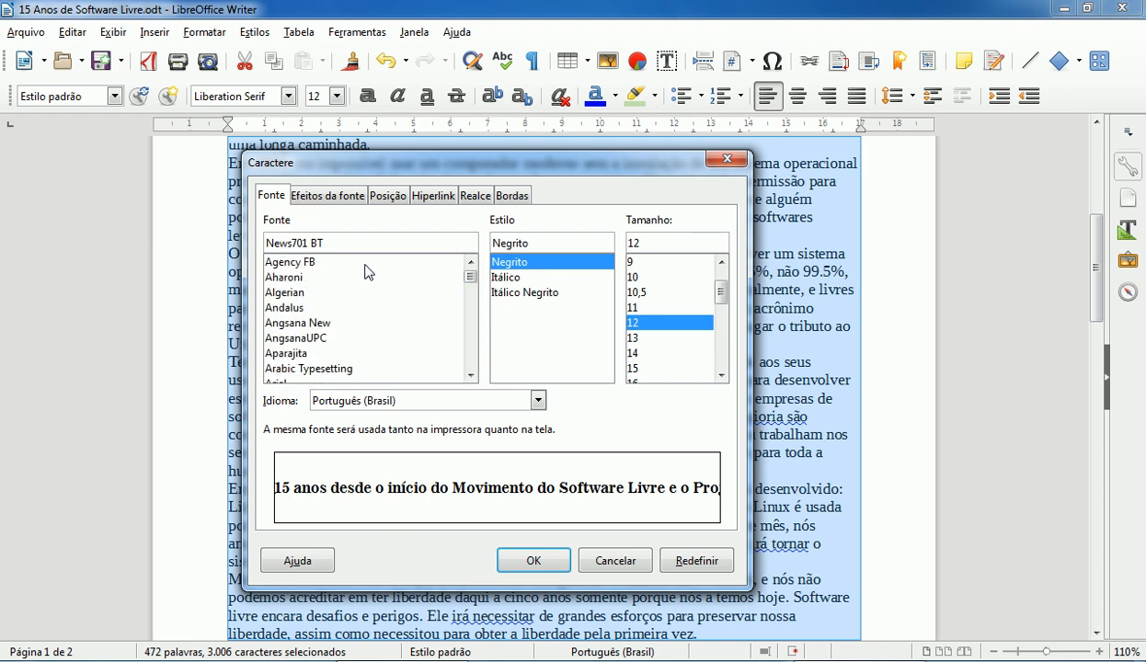
Set the selected body text's font to Arial.
click(324, 339)
scroll(326, 339, down, 3)
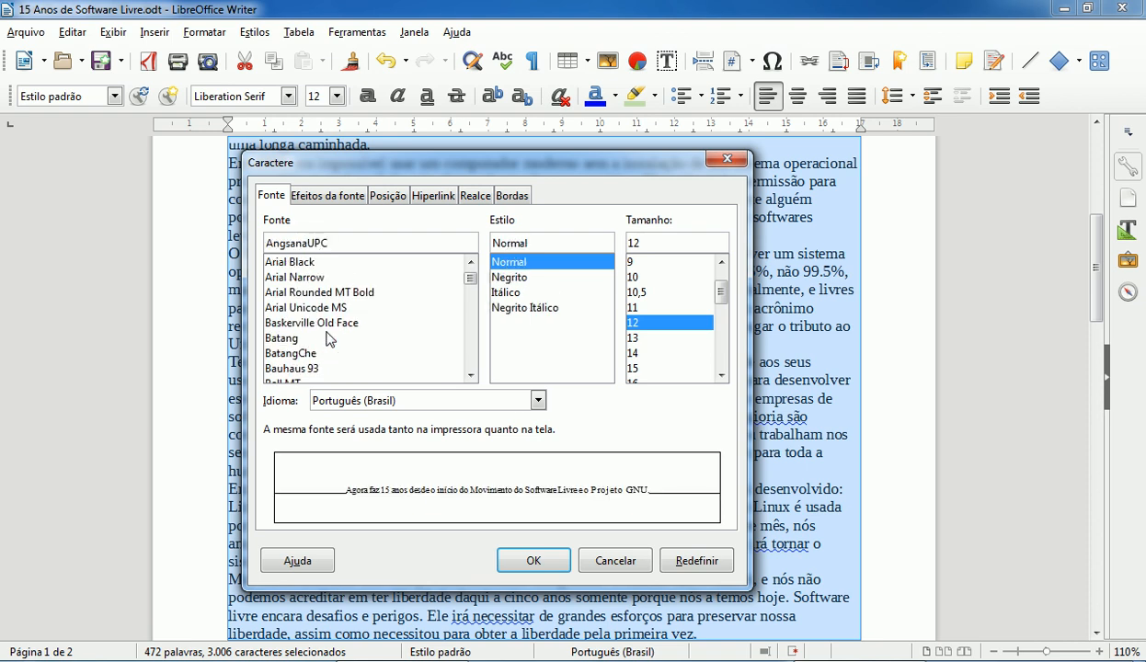
click(306, 263)
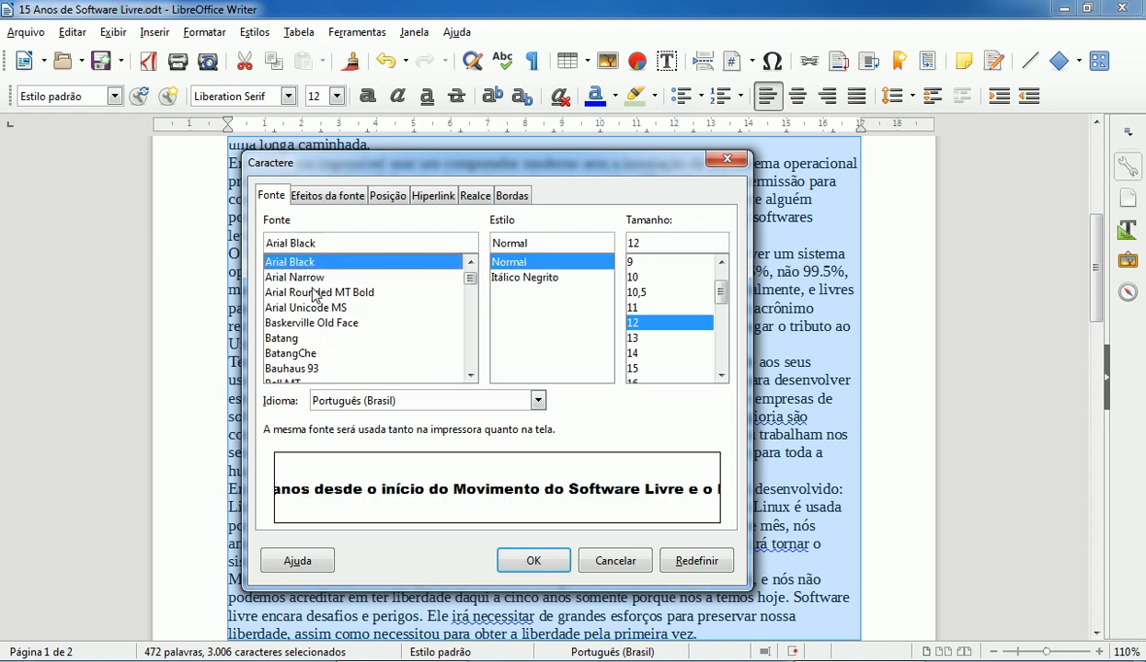
scroll(305, 282, up, 1)
click(307, 293)
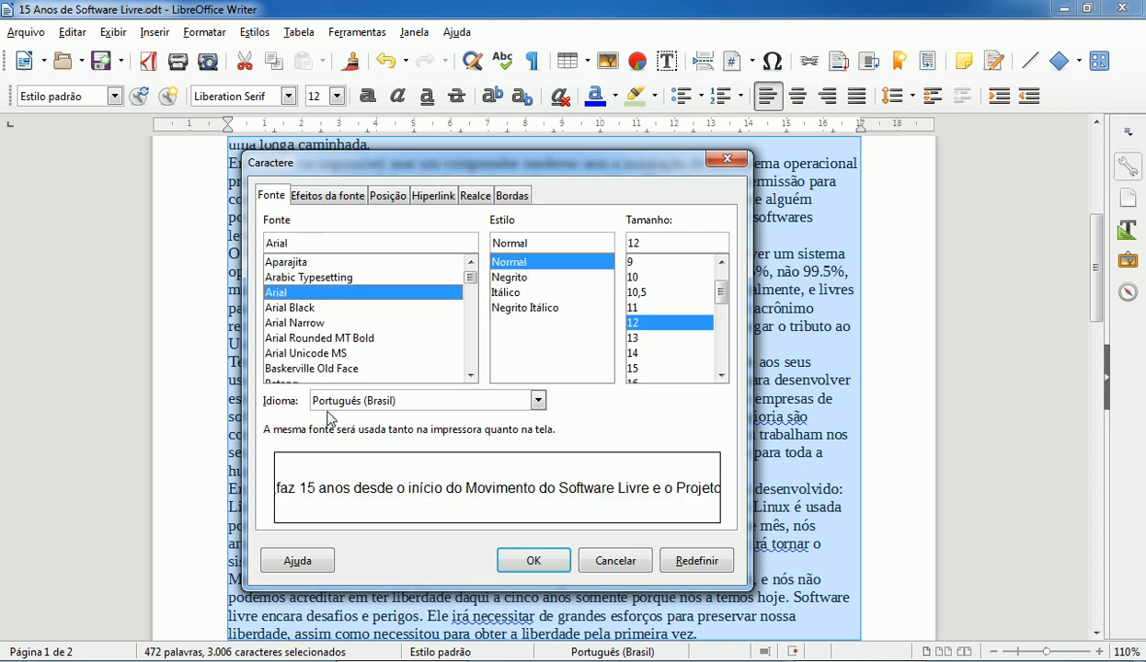
Preview the Arial text in bold, italic and bold italic, and return its style to Normal.
click(502, 276)
click(510, 293)
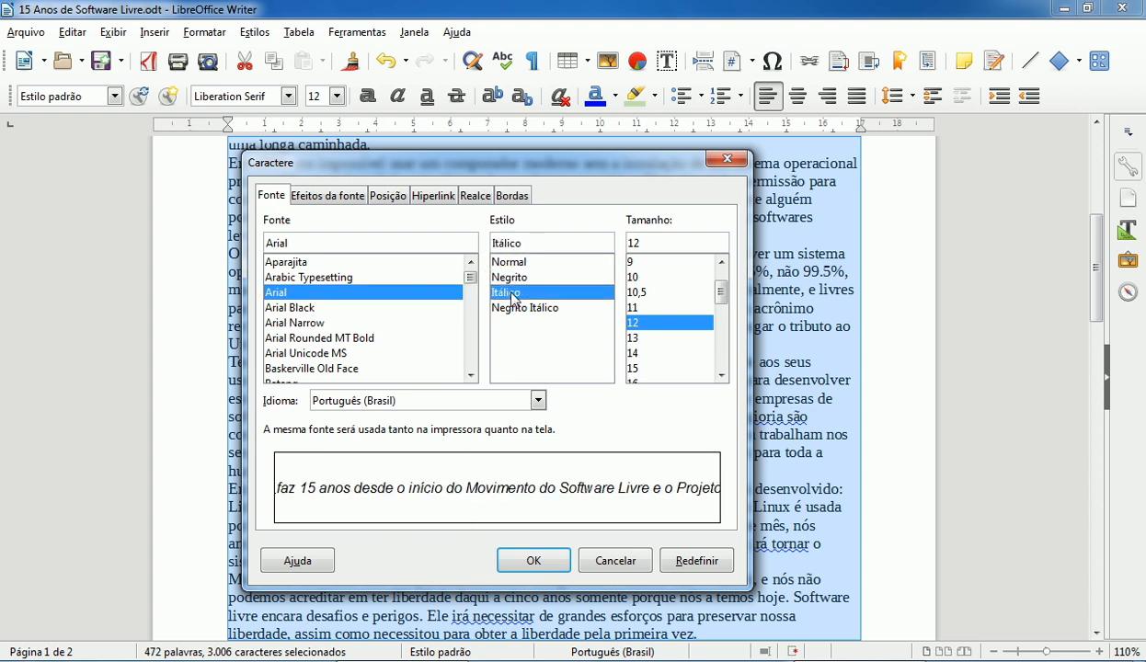
click(508, 307)
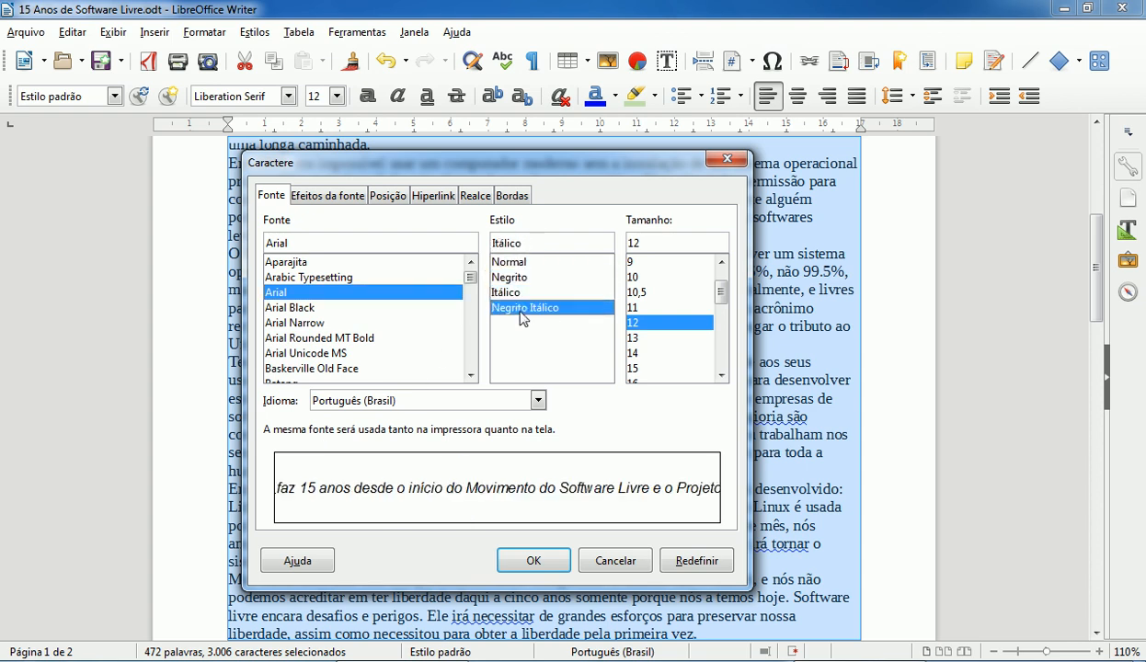
click(518, 264)
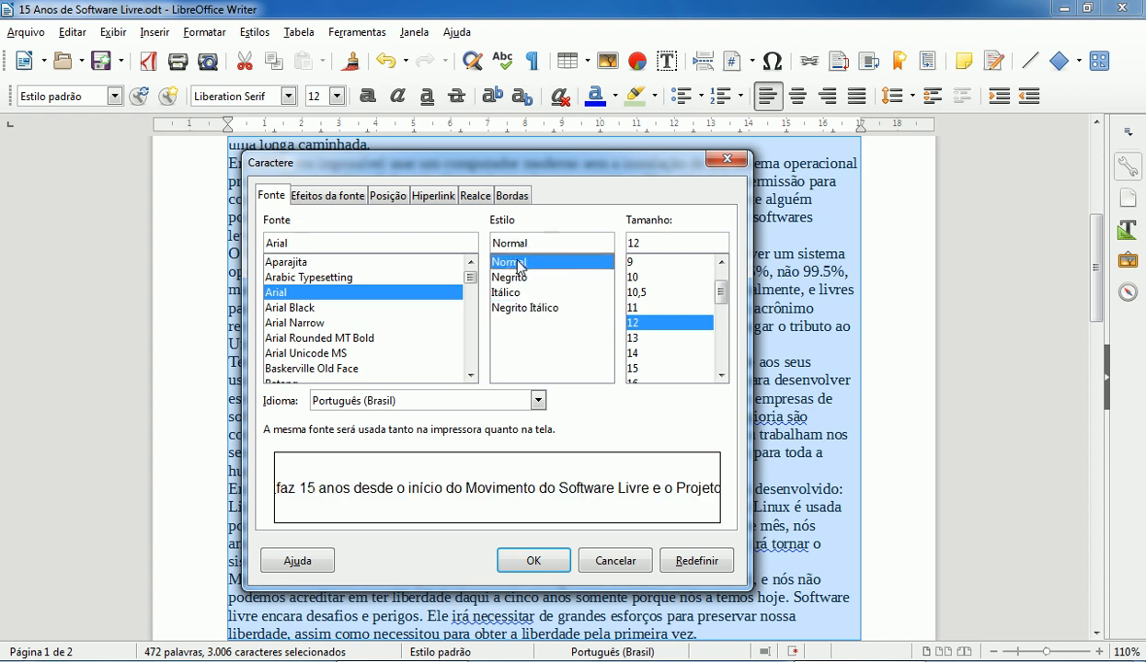
Set the selected body text's font size to 13.
click(641, 339)
click(645, 354)
click(631, 305)
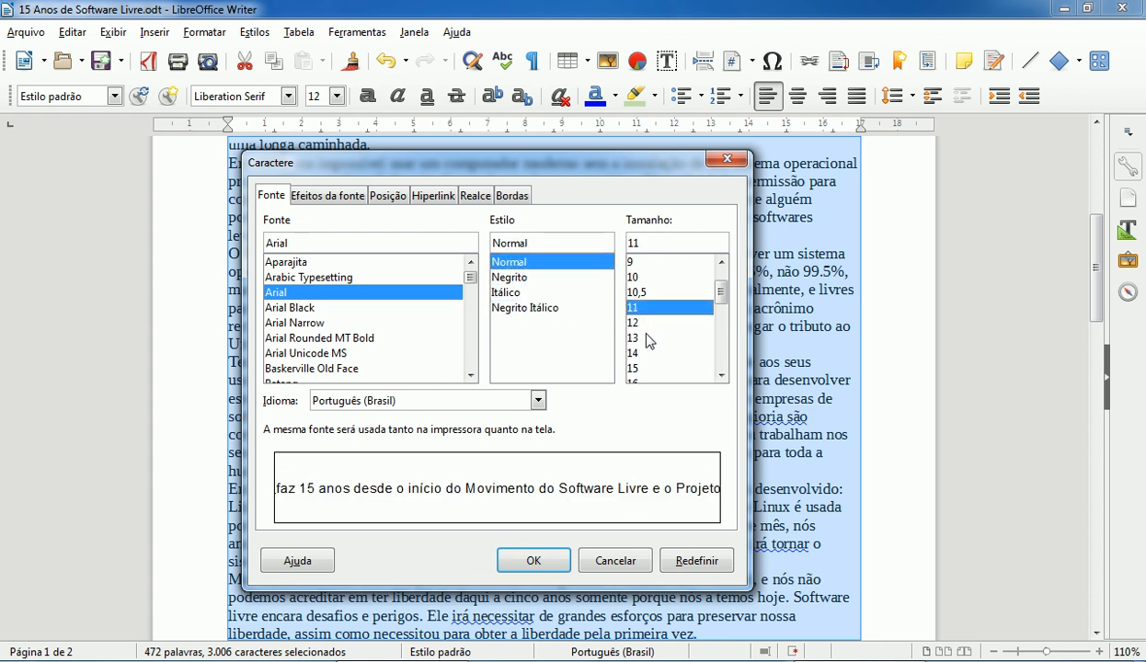
click(646, 337)
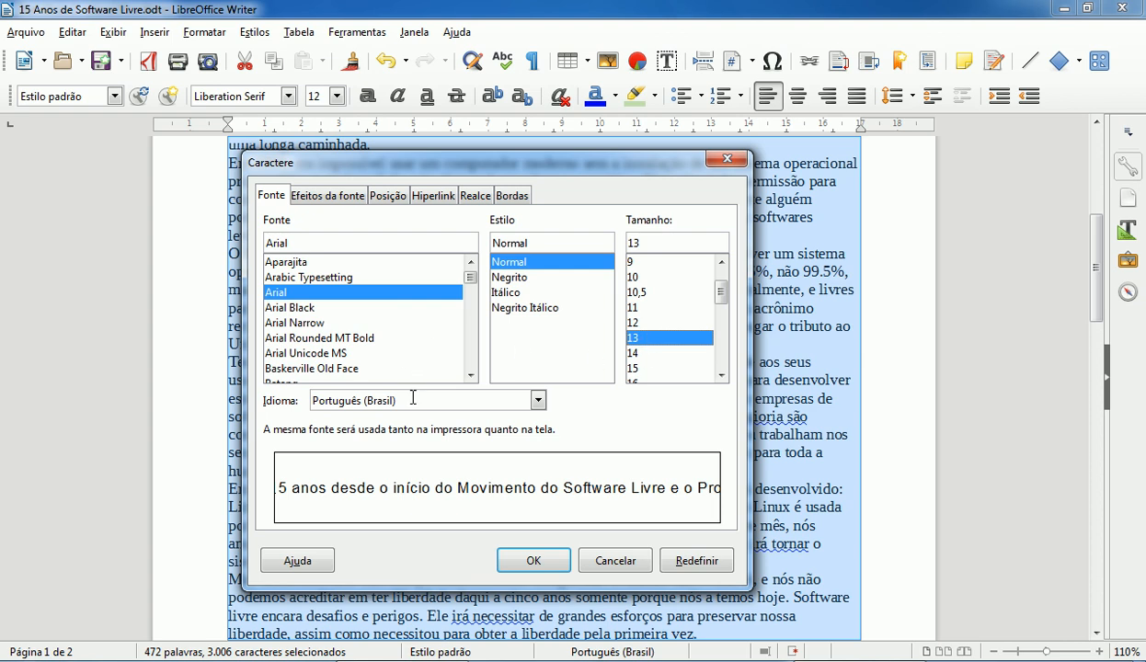
Try Light Violet 1 and green (Verde) as the font color, and set it to white (Branco).
click(335, 194)
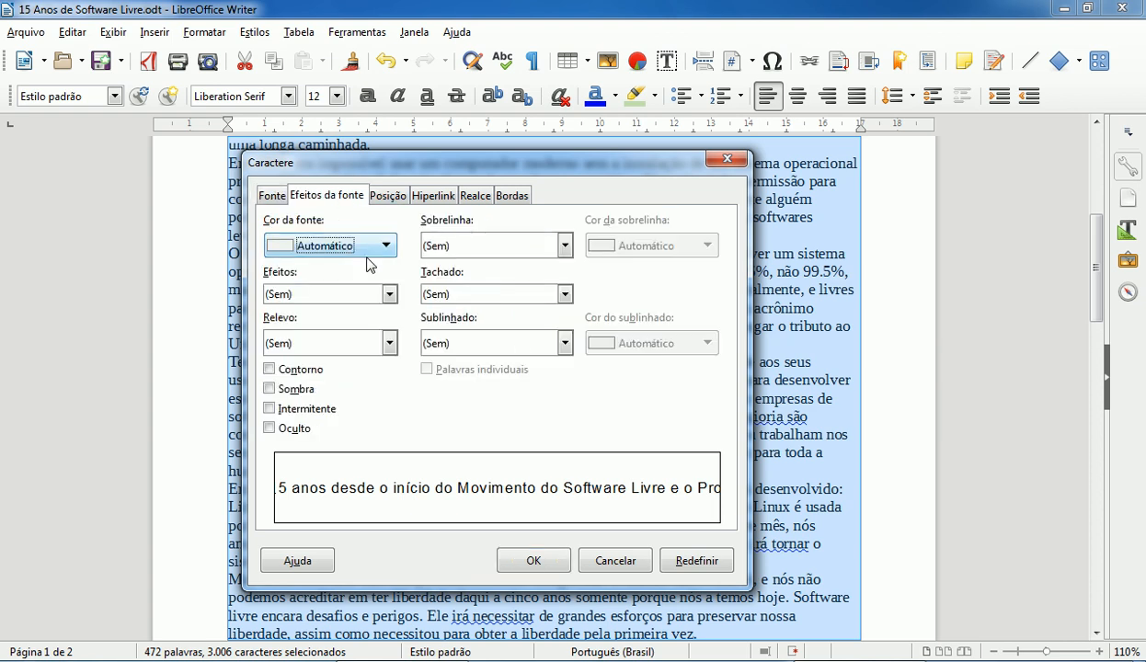
click(386, 246)
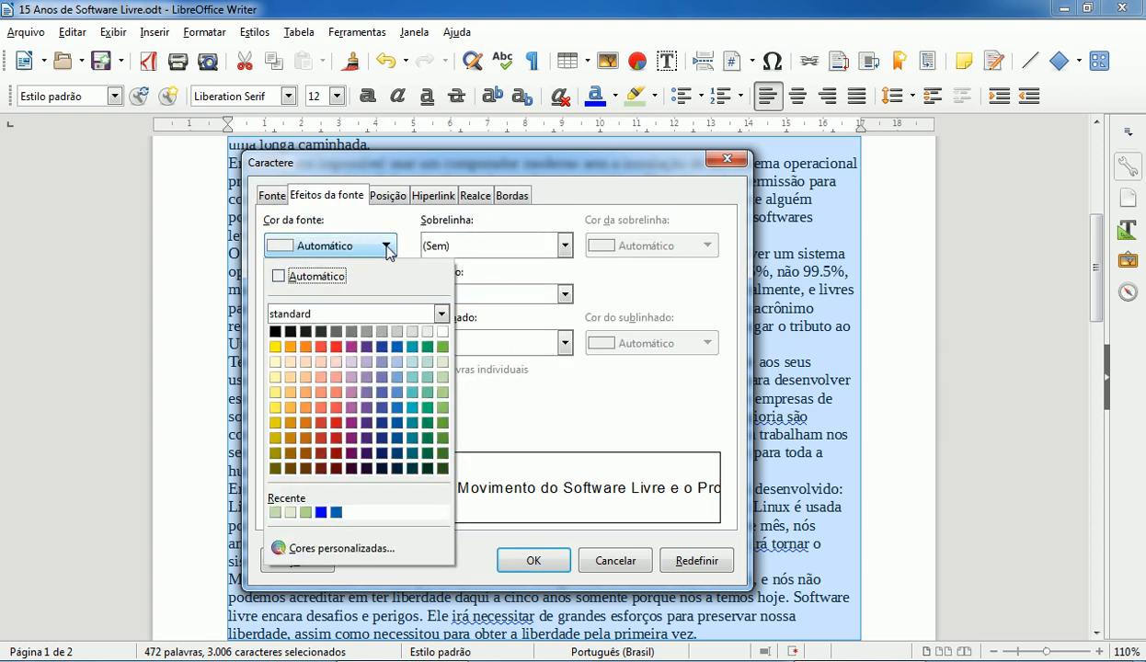
click(353, 408)
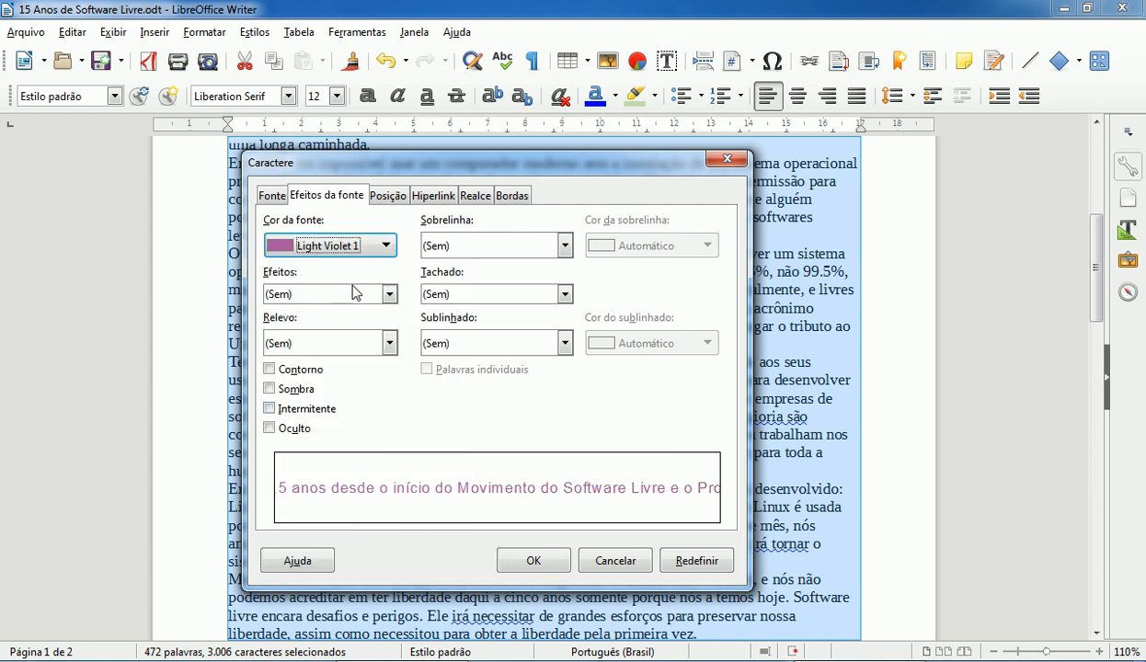
click(385, 245)
click(427, 347)
click(379, 248)
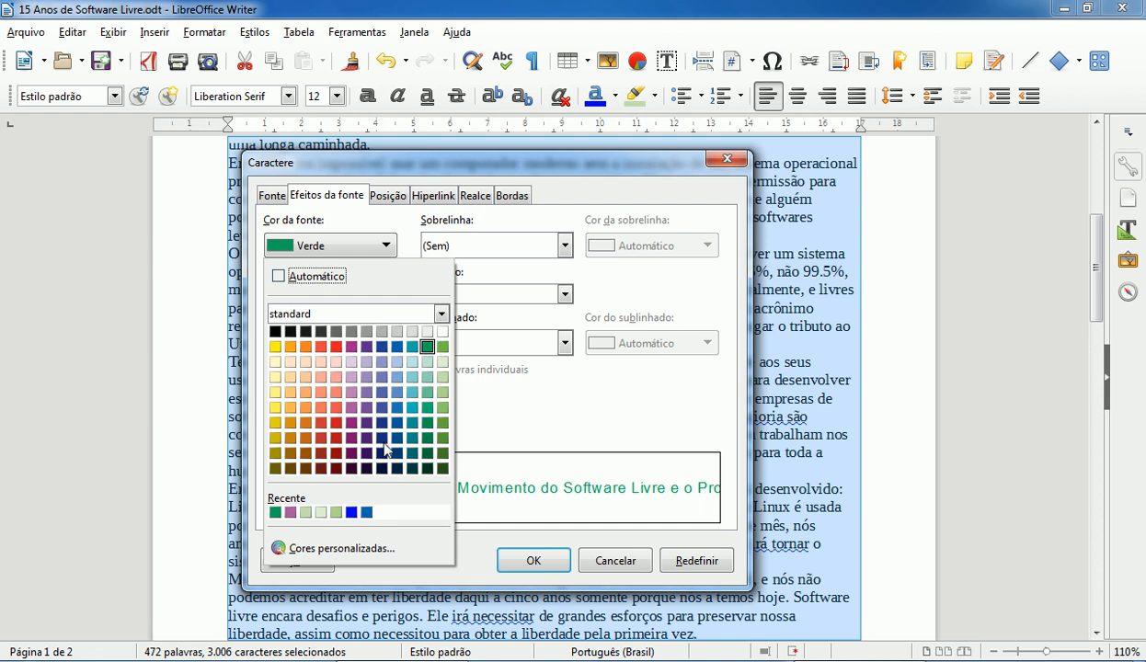
click(442, 331)
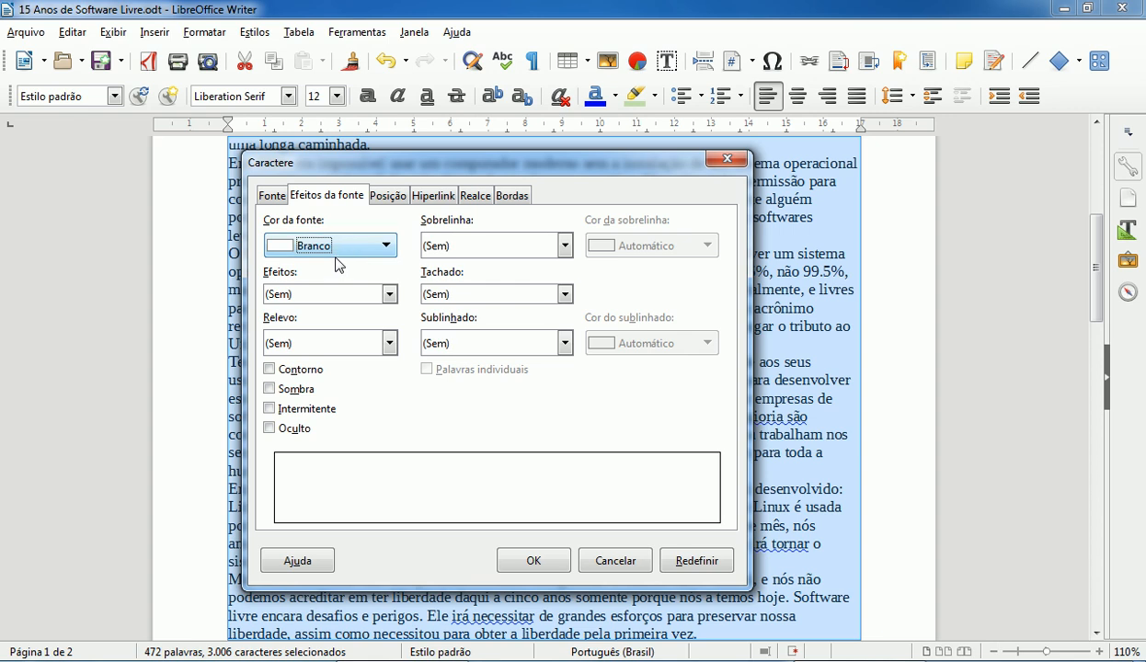
Set the highlighting color to Light Gold 2, apply the character formatting to the body text and clear the selection.
click(478, 196)
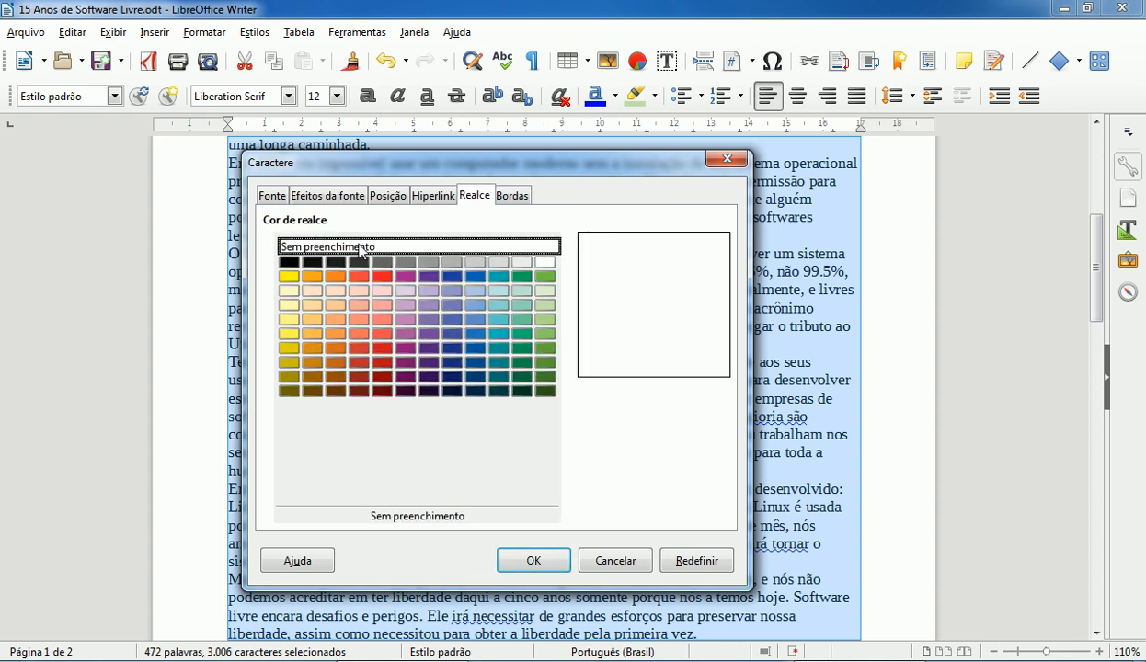
click(288, 276)
click(335, 305)
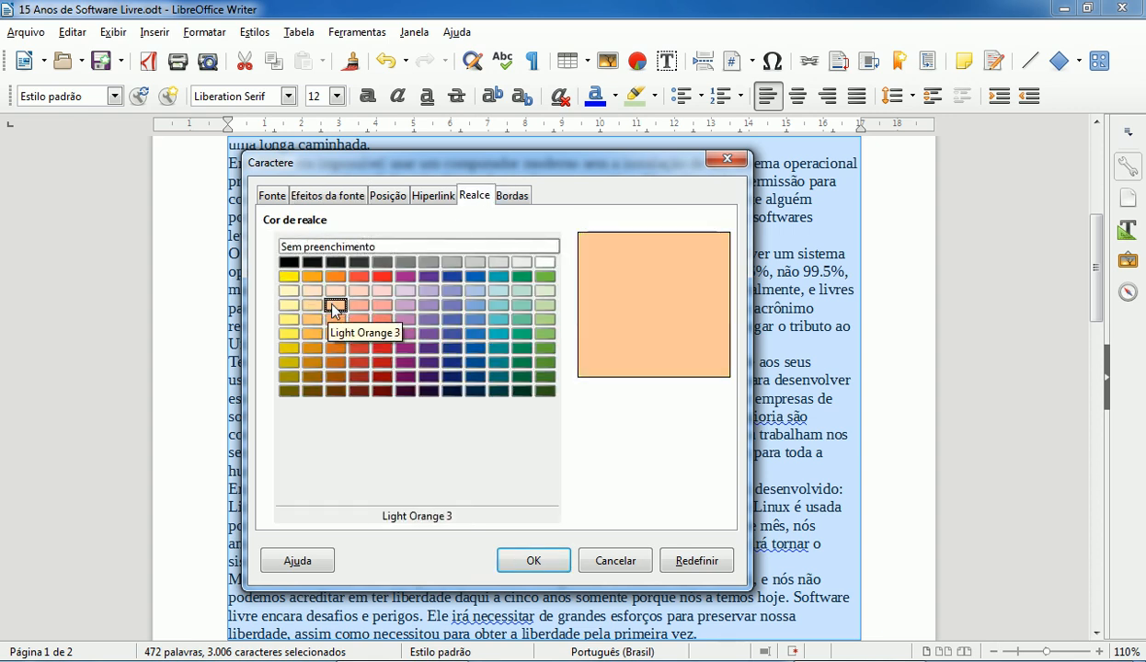
click(311, 319)
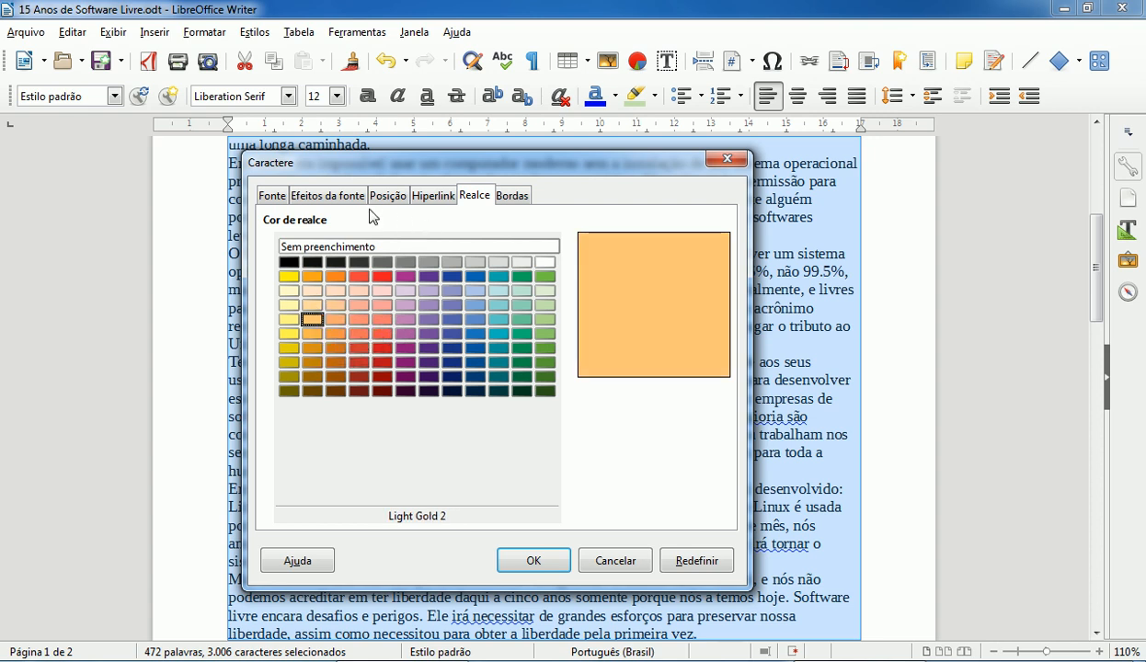
click(343, 196)
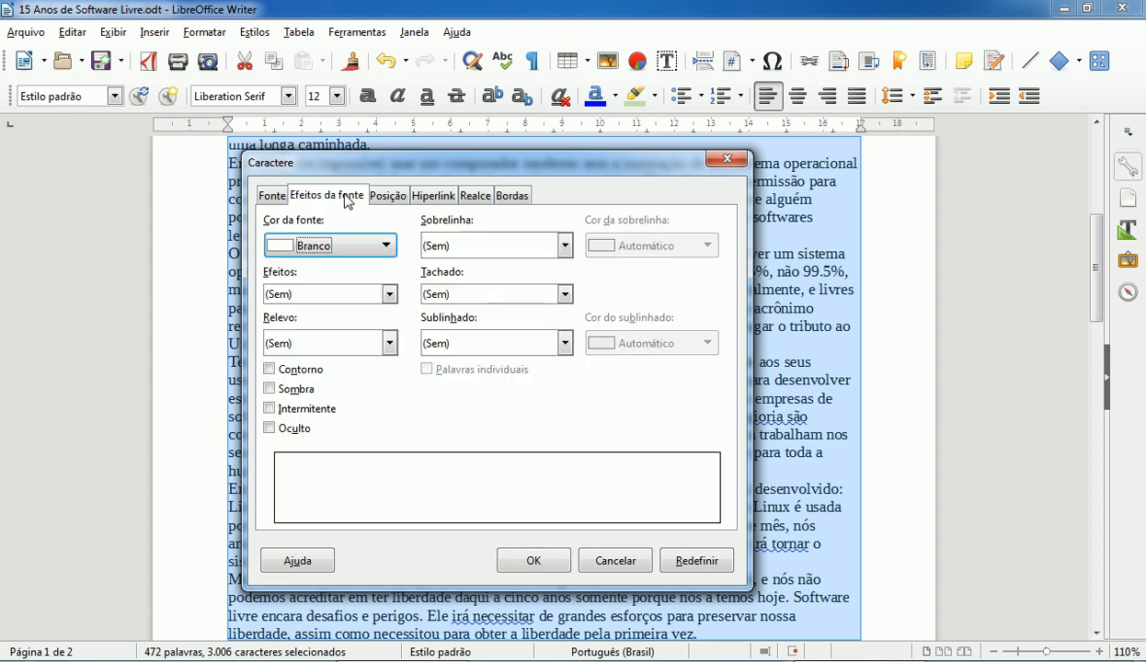
click(485, 193)
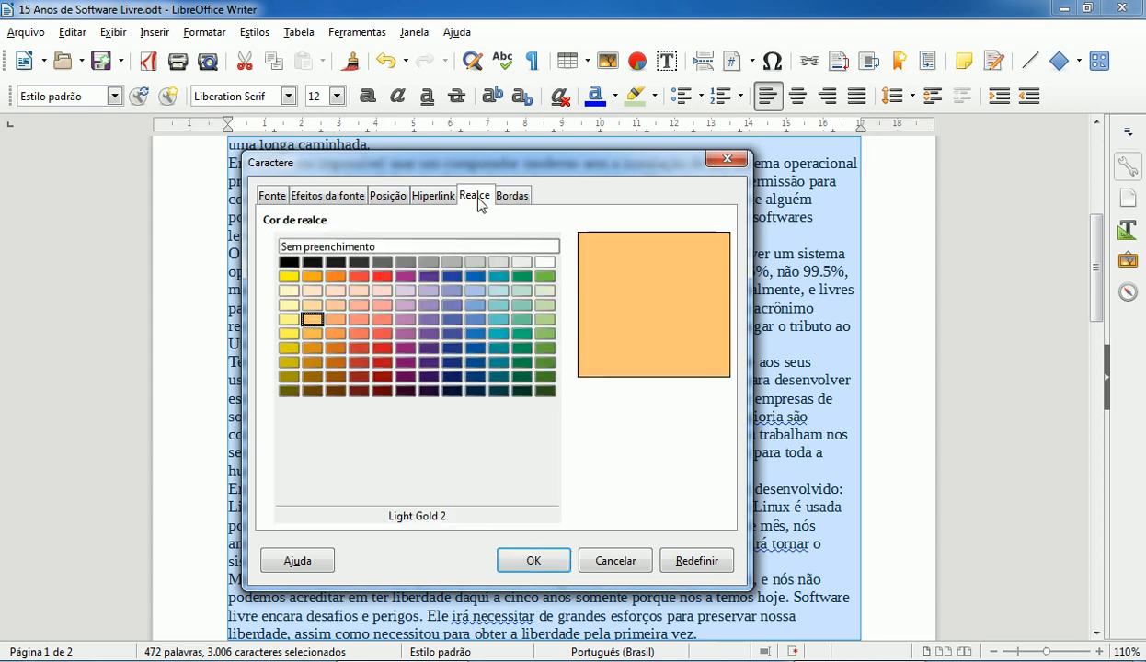
click(519, 554)
scroll(530, 478, up, 1)
click(545, 423)
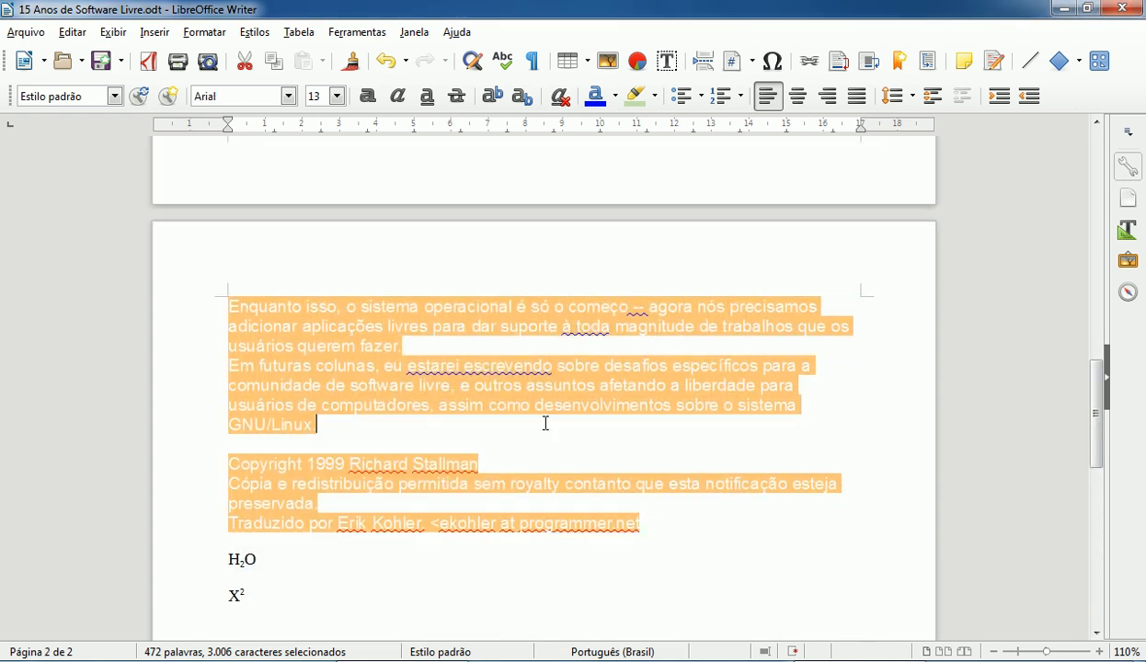
Select the highlighted body text from "Agora faz 15 anos" through the translator credit, and view its current character formatting settings.
scroll(532, 446, up, 15)
scroll(466, 367, up, 4)
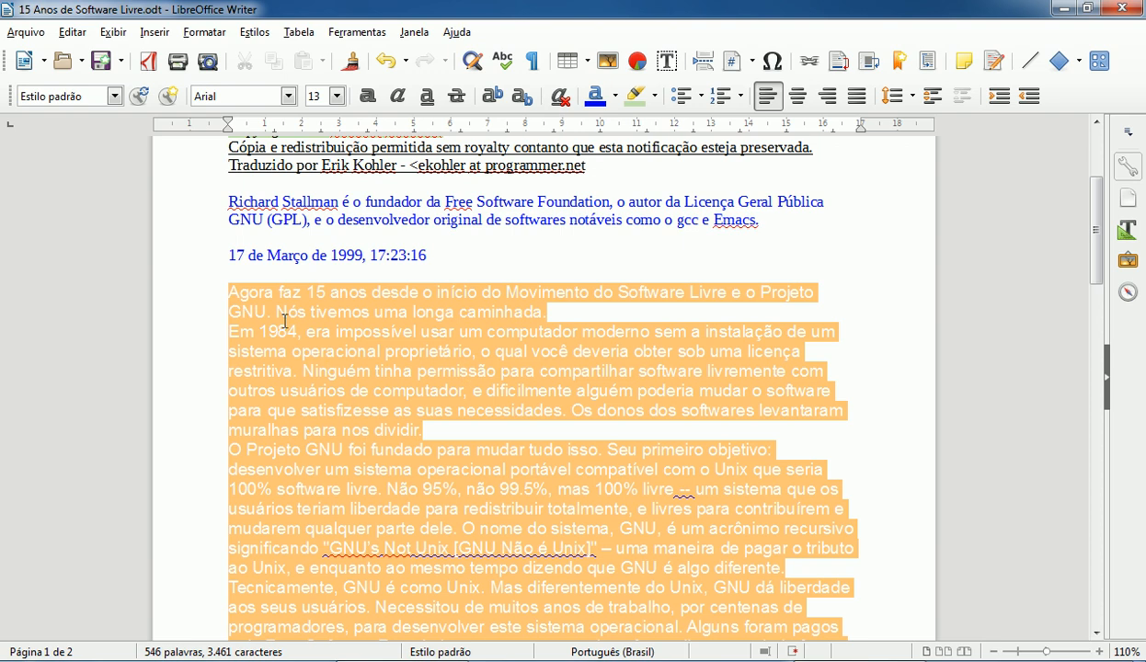
drag(224, 292, 664, 452)
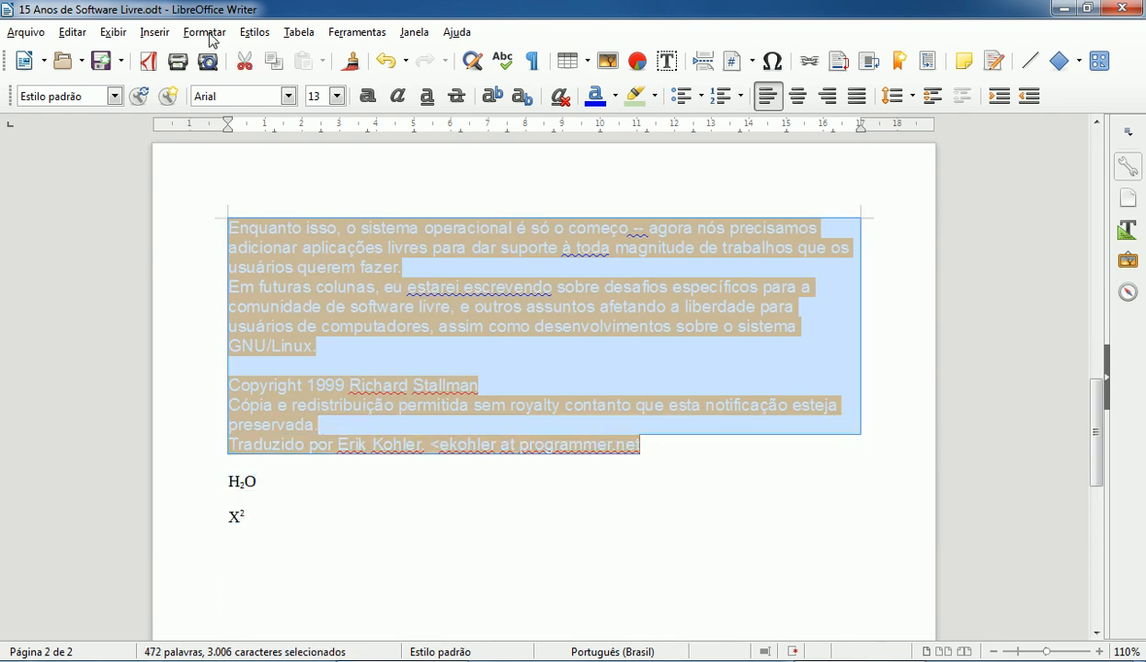
click(205, 32)
click(244, 190)
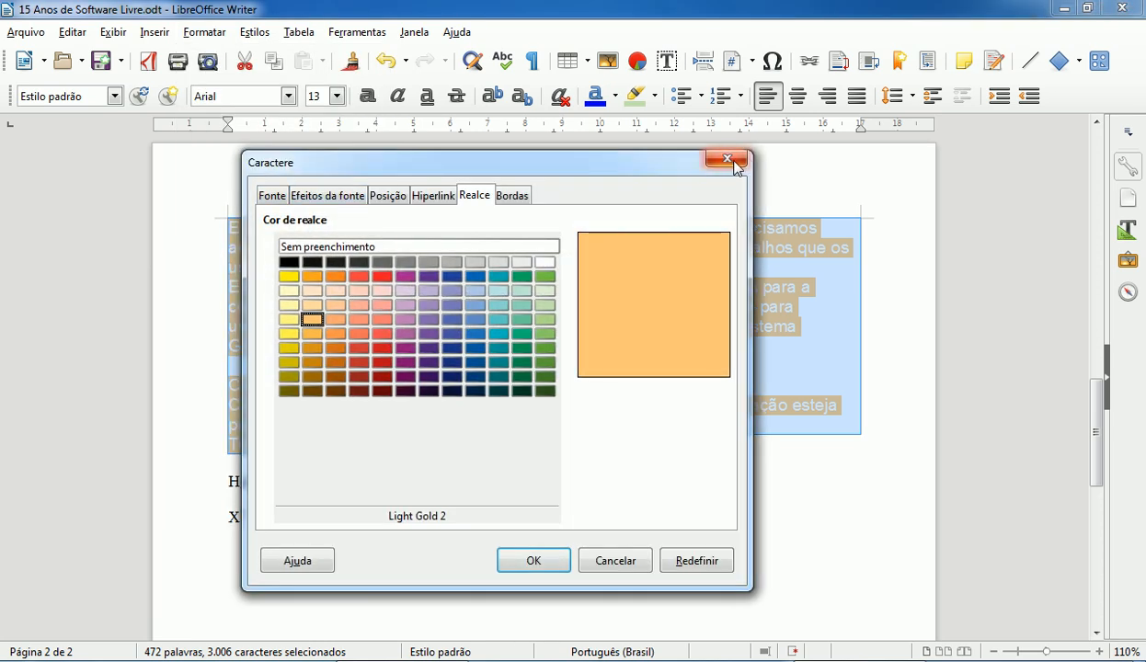
click(726, 160)
In the Character dialog for the selected body text, remove the highlighting (Sem preenchimento) and set the font color to black (Preto).
scroll(490, 323, up, 10)
scroll(491, 323, up, 5)
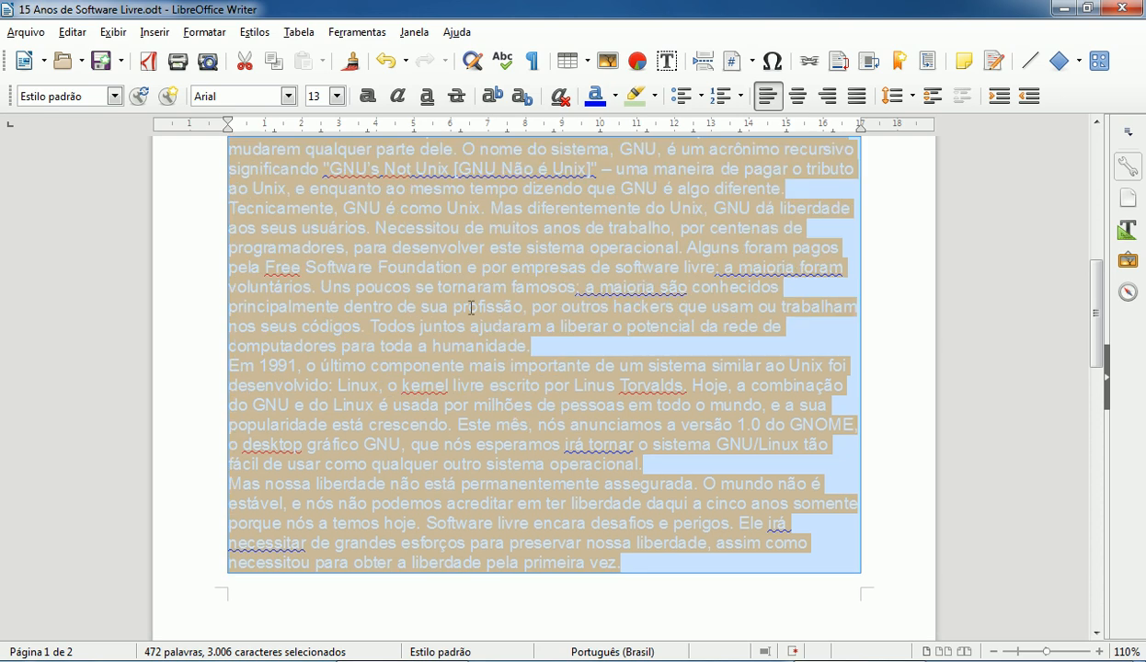
scroll(407, 312, up, 3)
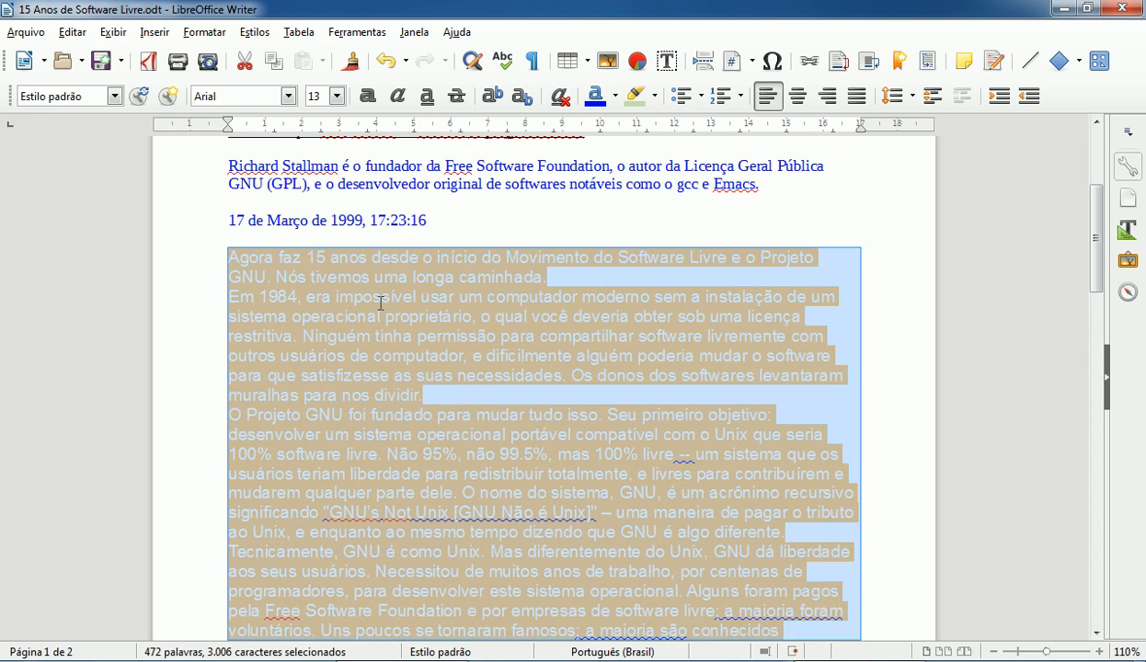
right_click(380, 304)
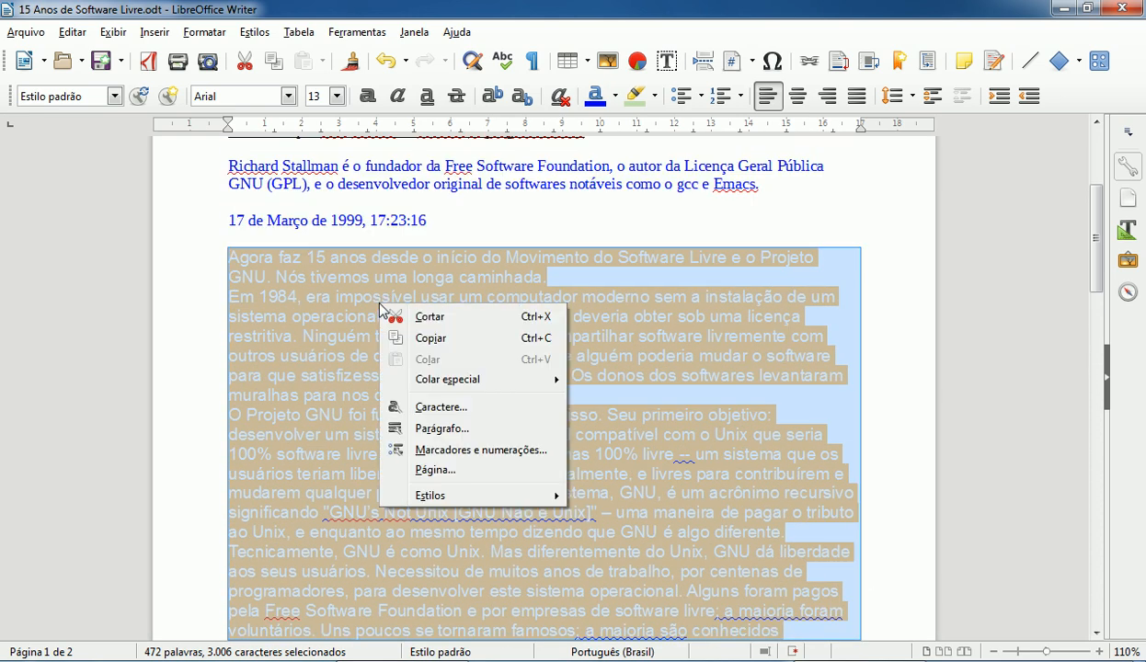
click(457, 410)
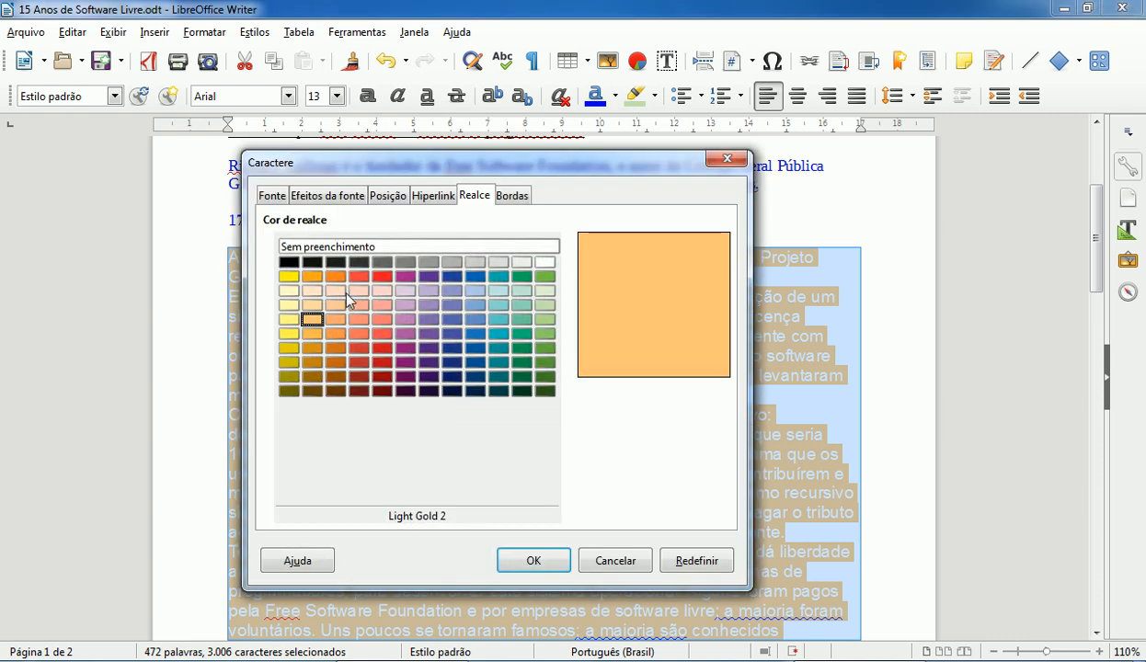
click(323, 247)
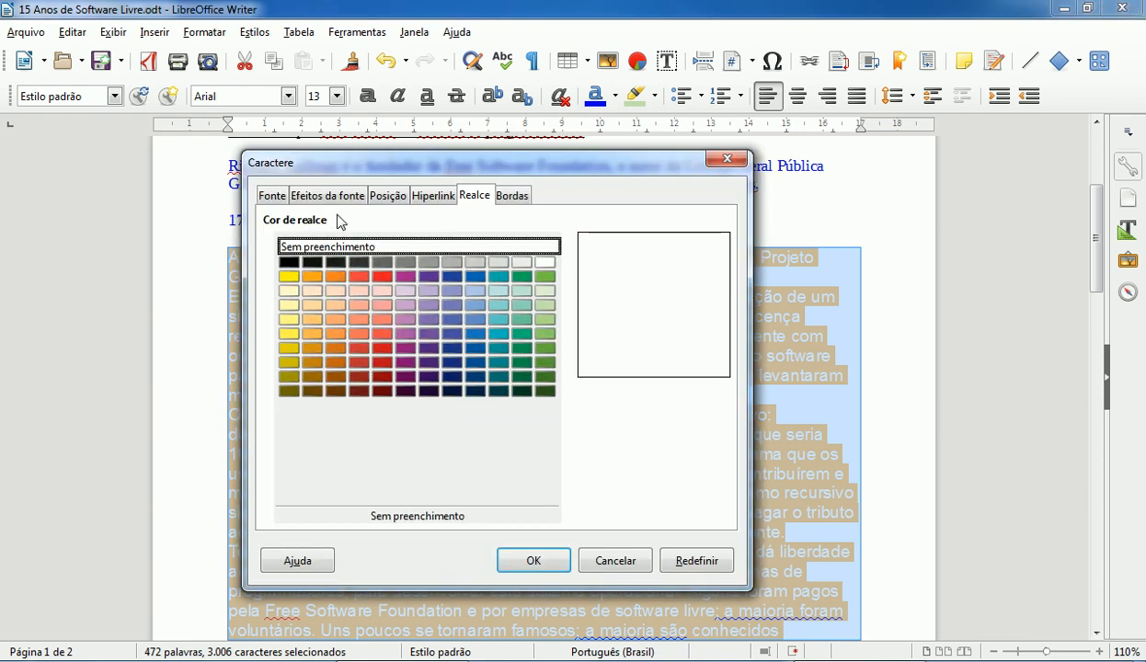
click(331, 195)
click(308, 245)
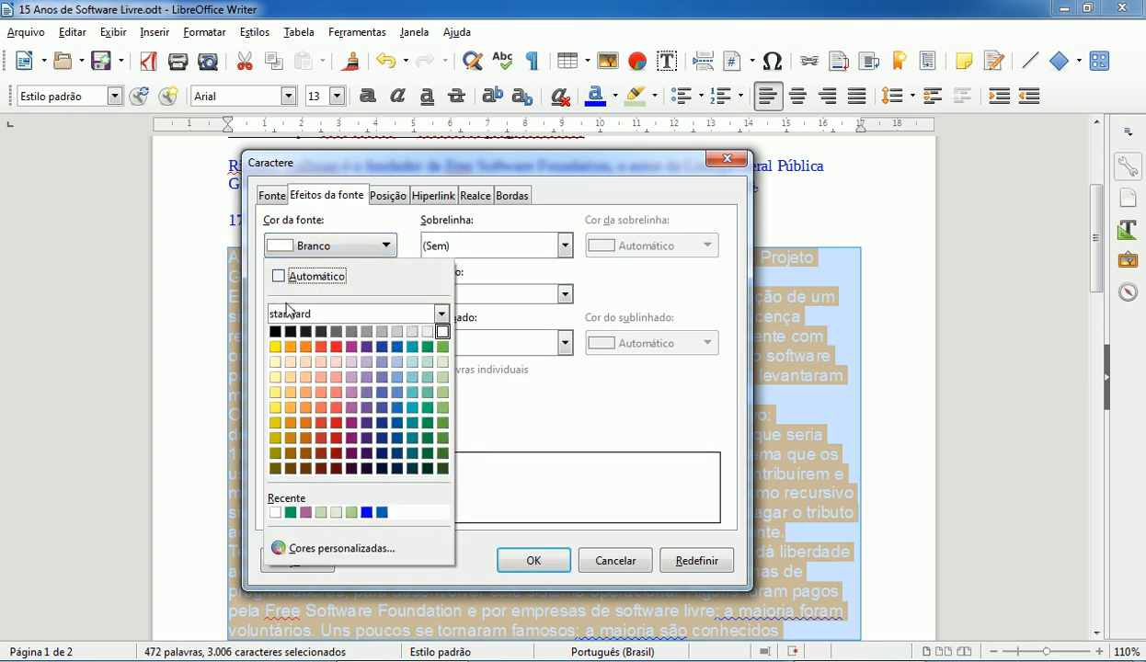
click(276, 332)
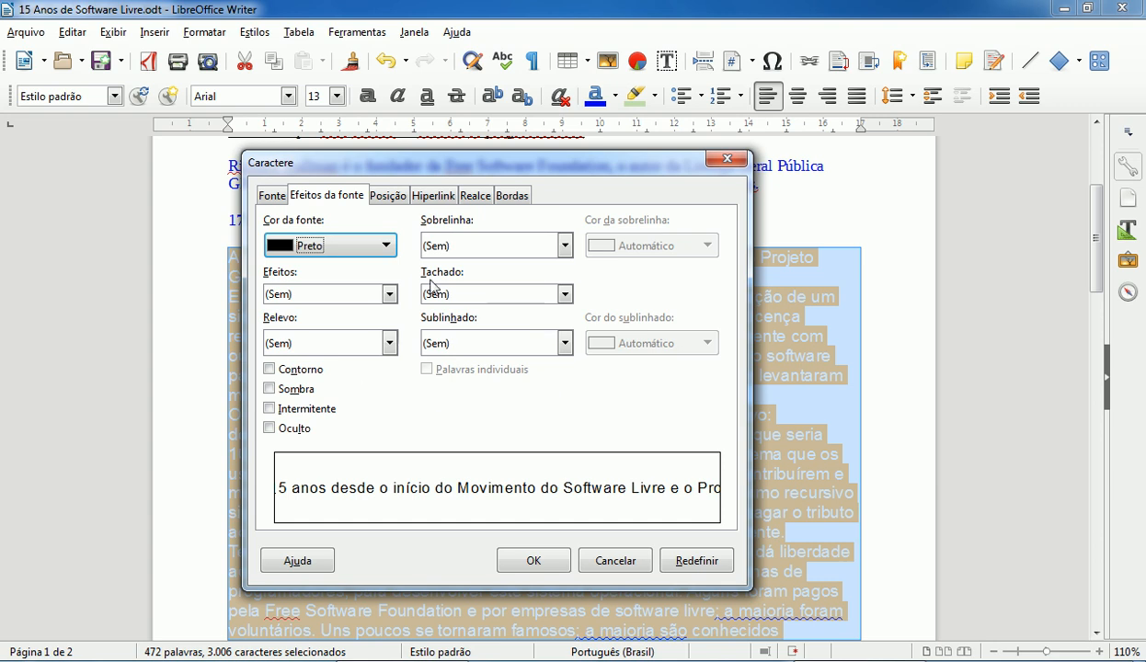
Preview the outline (Contorno), shadow (Sombra), blinking (Intermitente) and hidden (Oculto) font effects, leaving only blinking enabled.
click(298, 368)
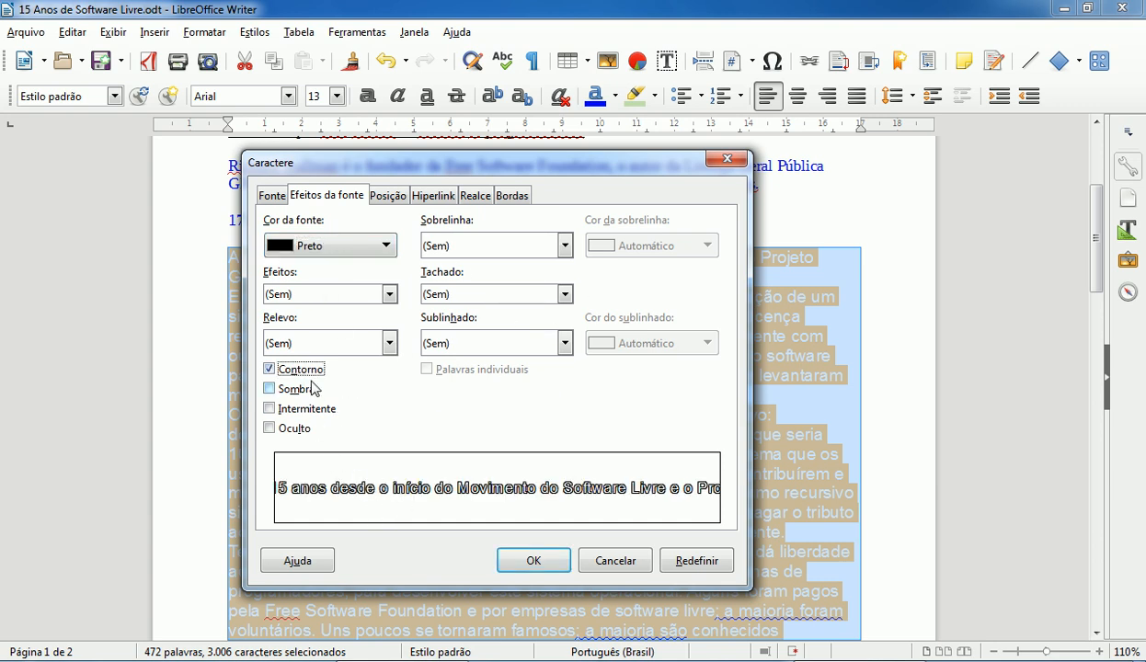
click(293, 389)
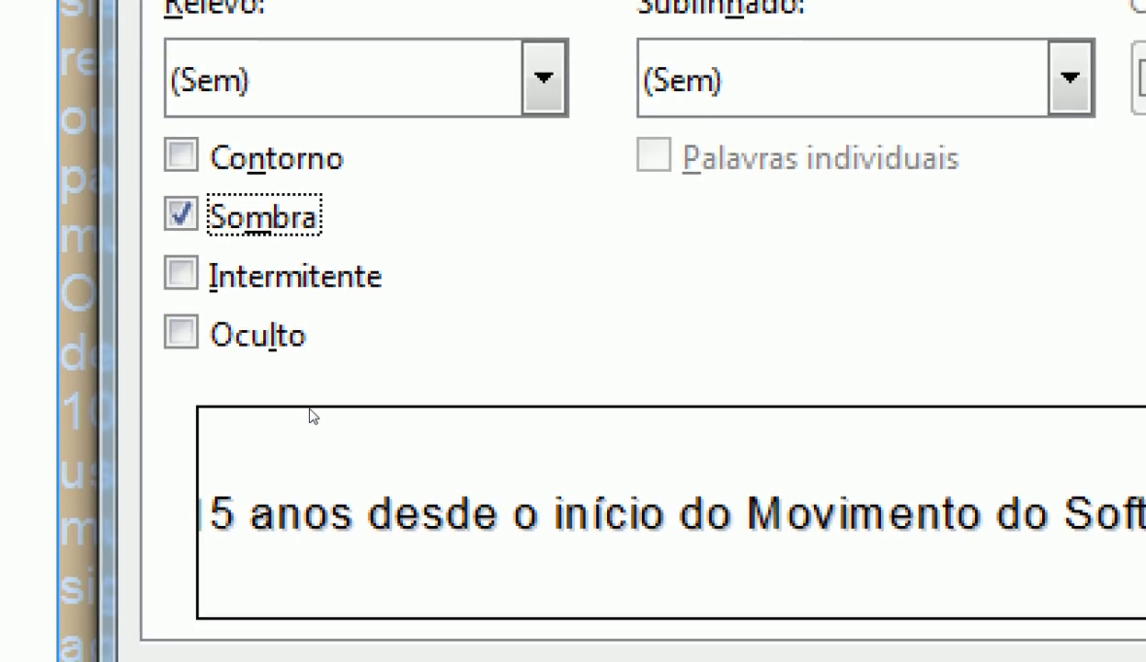
key(space)
key(space)
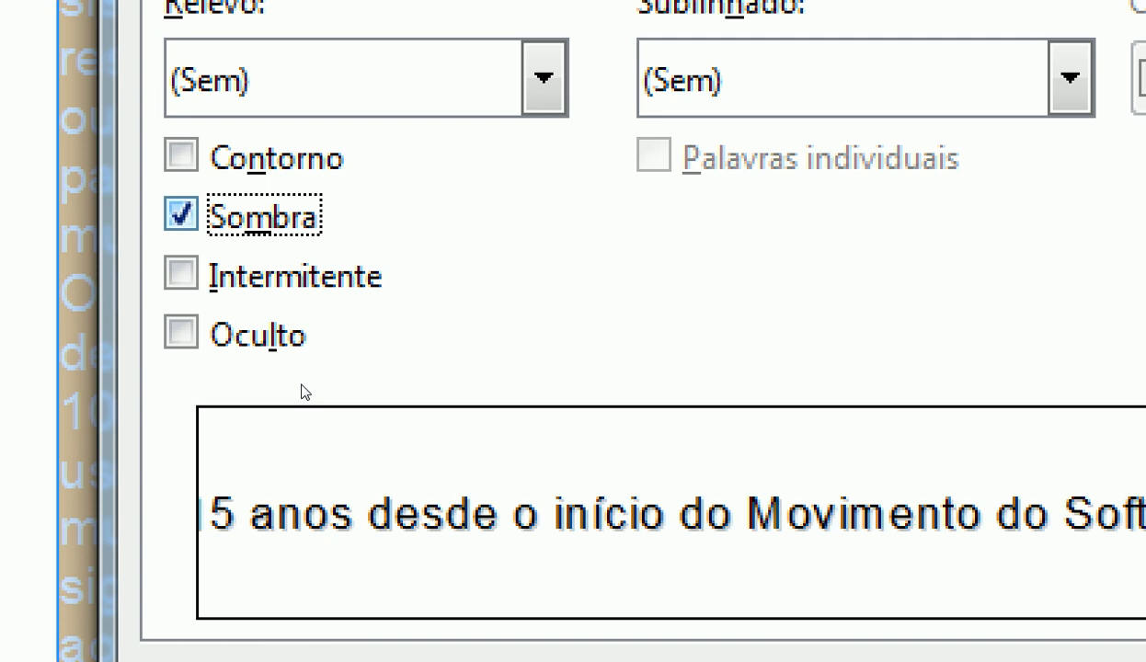
key(space)
key(alt+i)
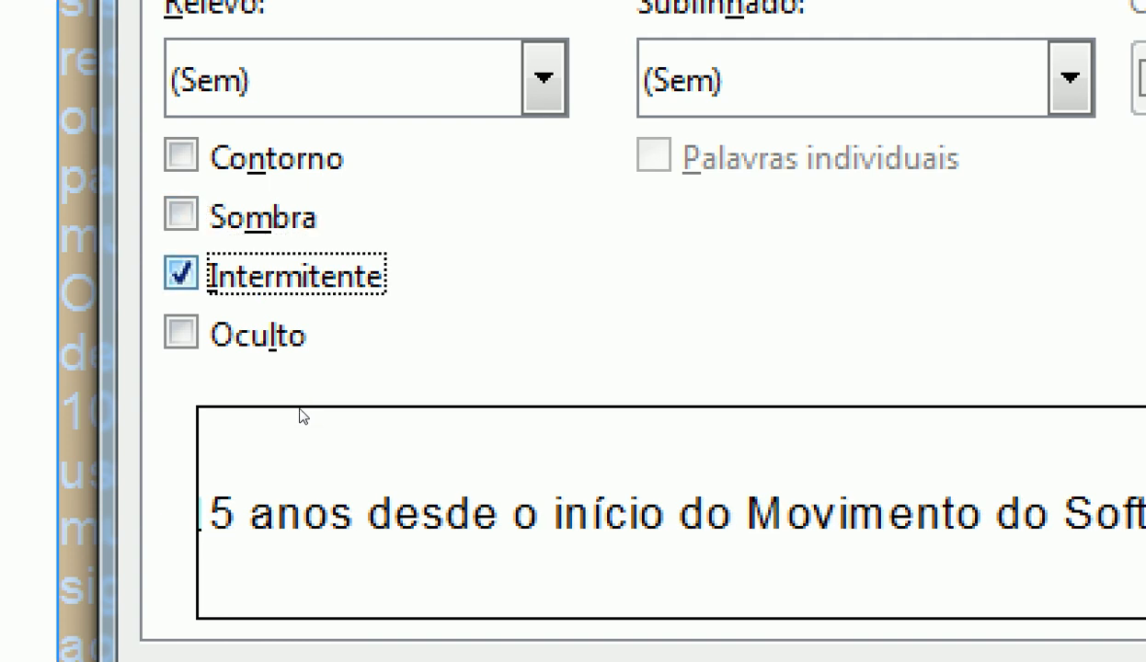
key(space)
key(alt+o)
key(space)
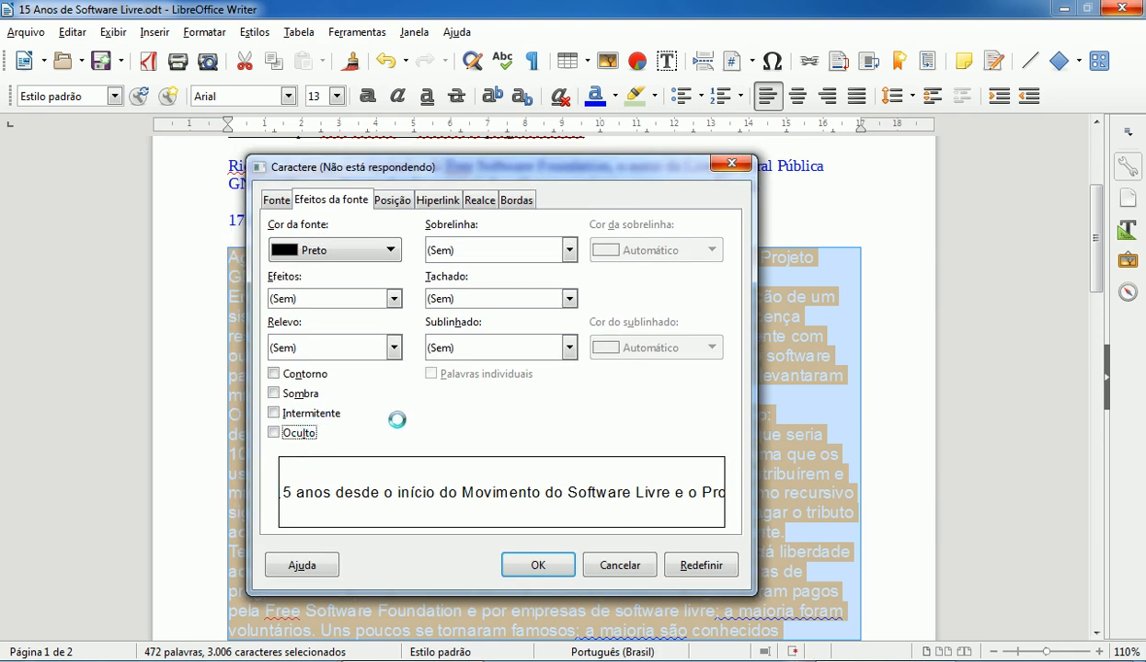
drag(453, 170, 428, 154)
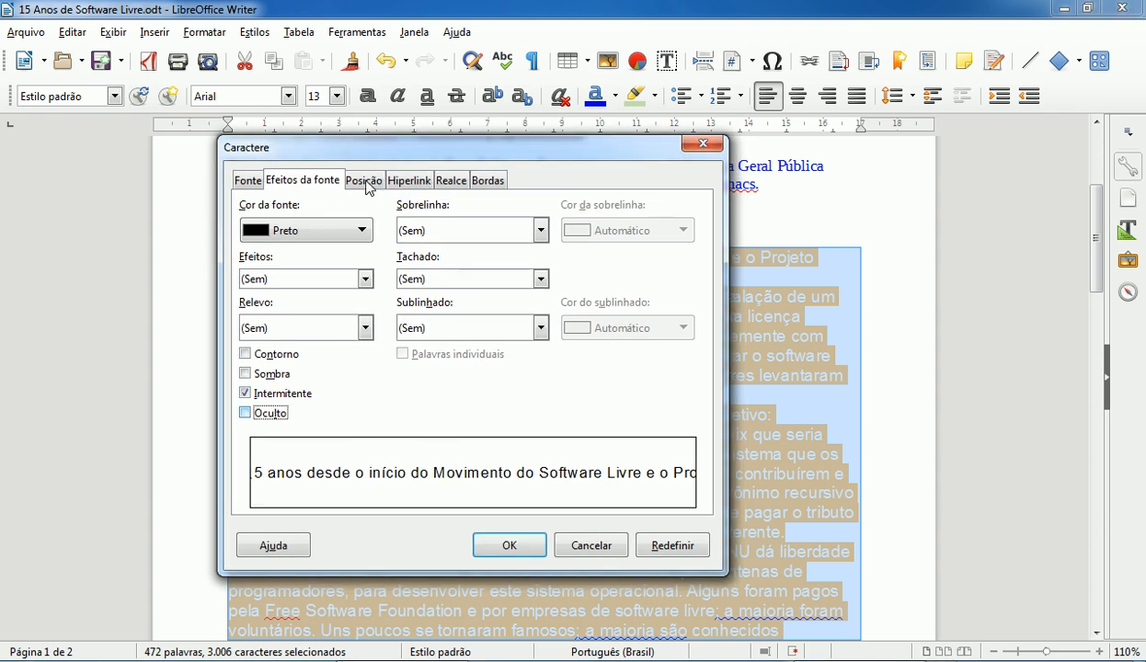
Try text rotations of 90 and 270 degrees with fit to line (Ajustar à linha), and set the rotation back to 0 degrees.
click(381, 184)
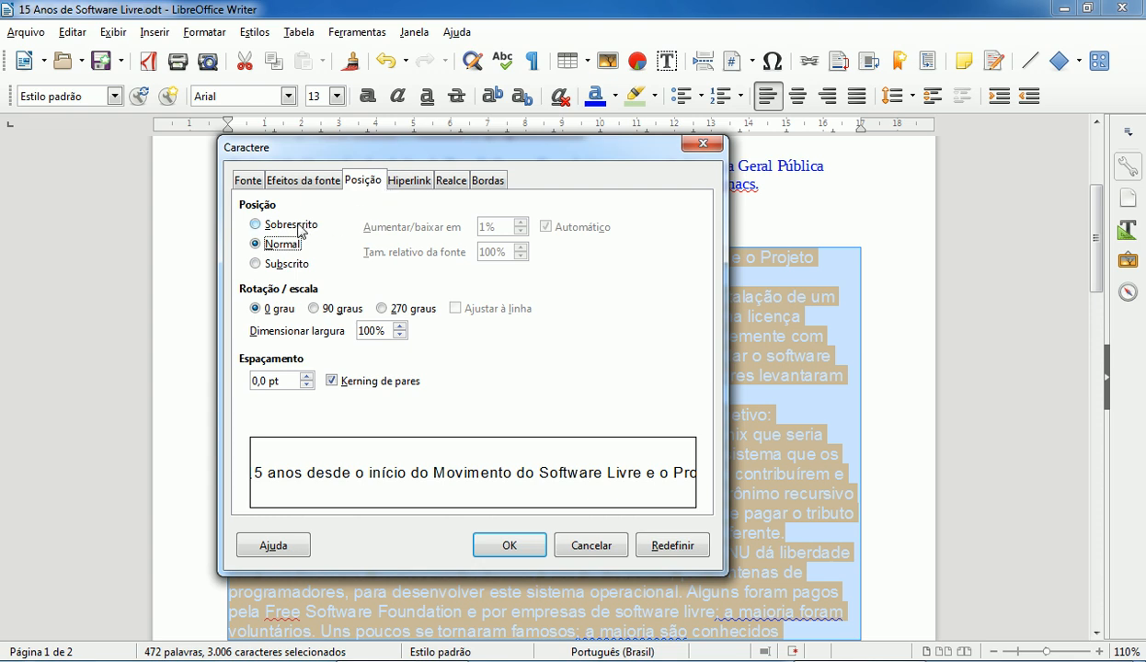
click(314, 308)
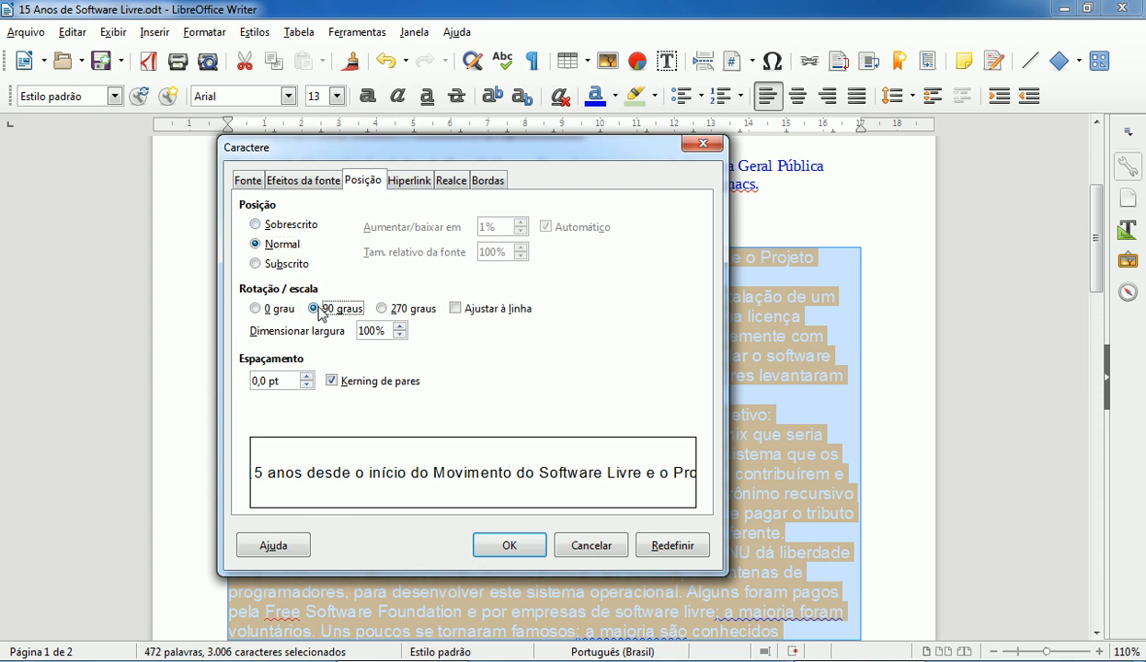
click(380, 309)
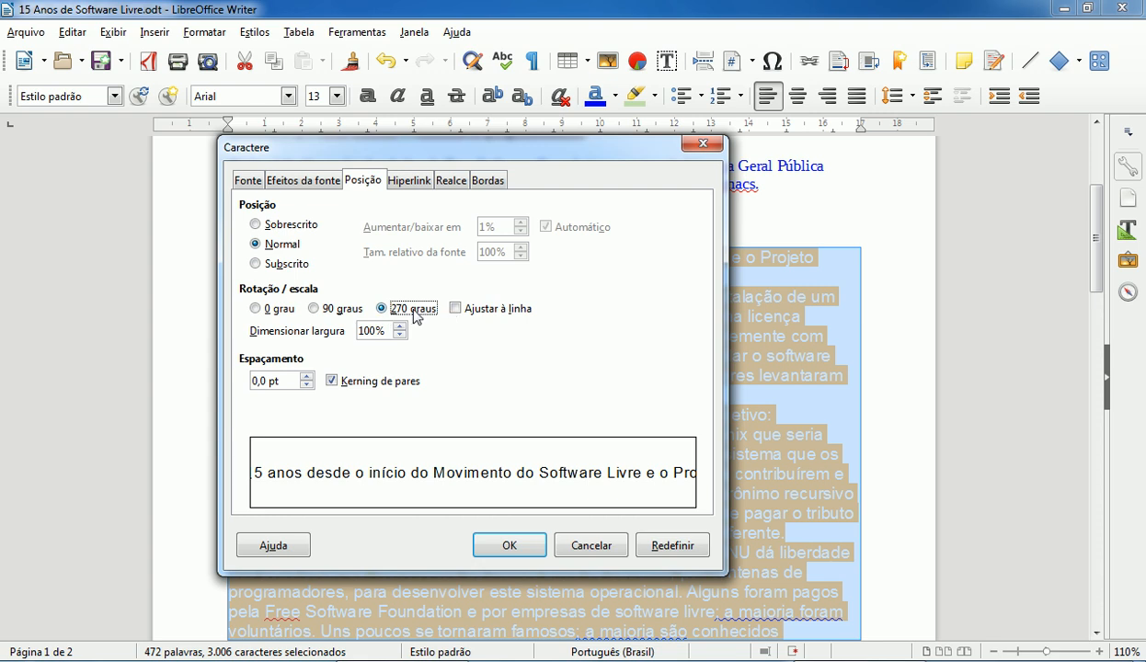
click(454, 309)
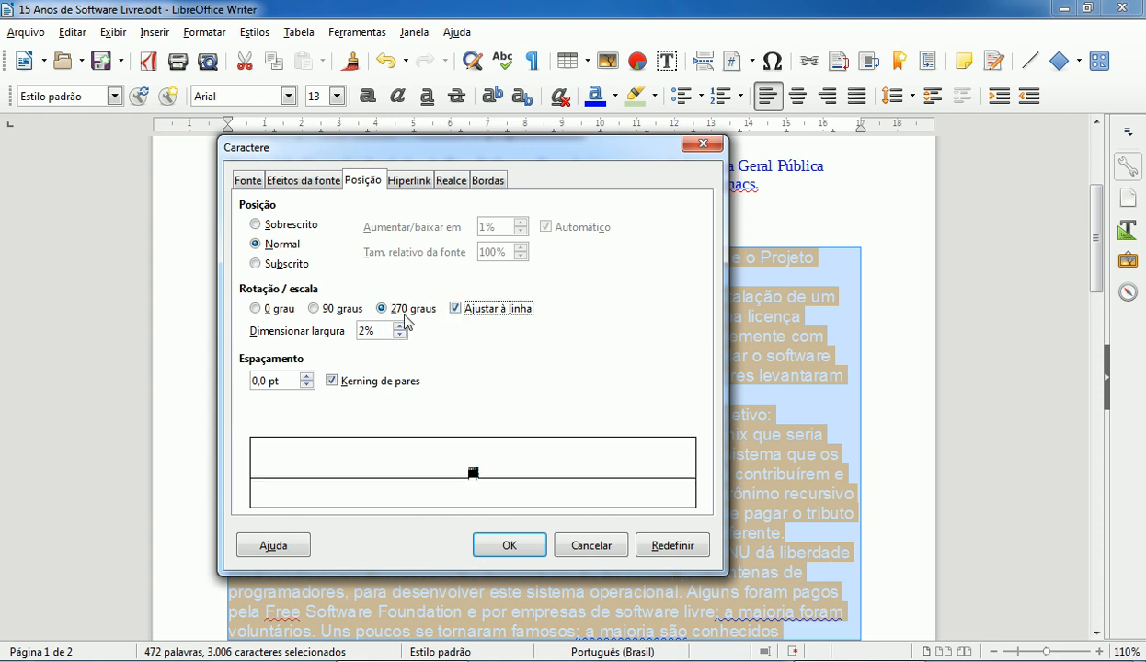
click(256, 309)
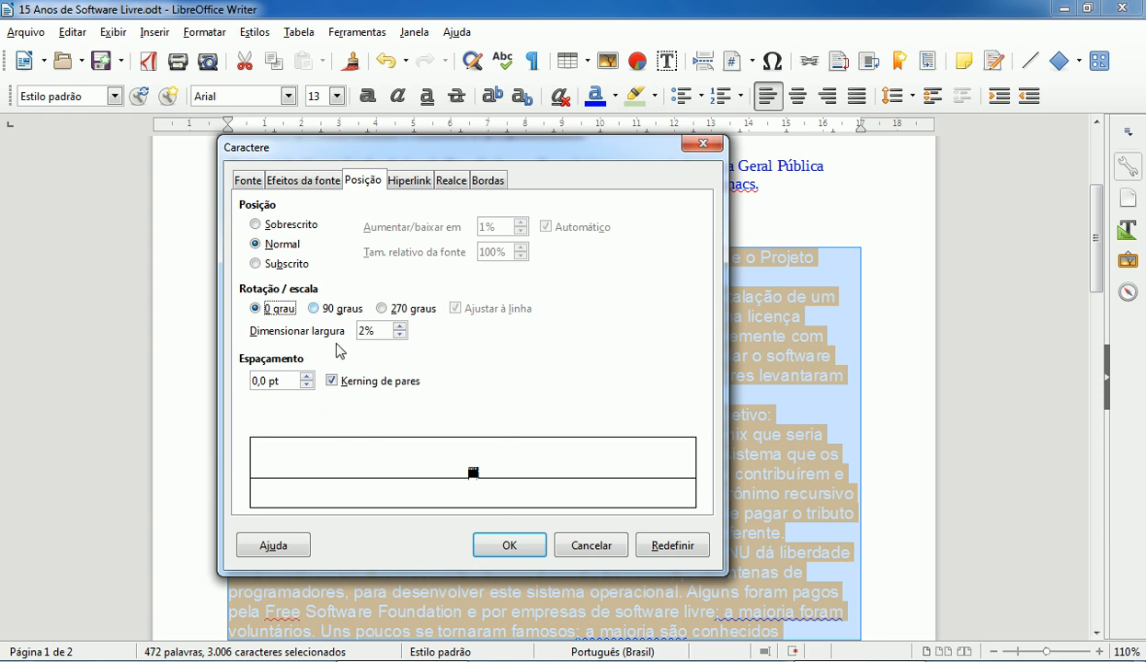
Review the hyperlink and highlighting settings, add a box border around the text, apply the character formatting and clear the selection.
click(410, 183)
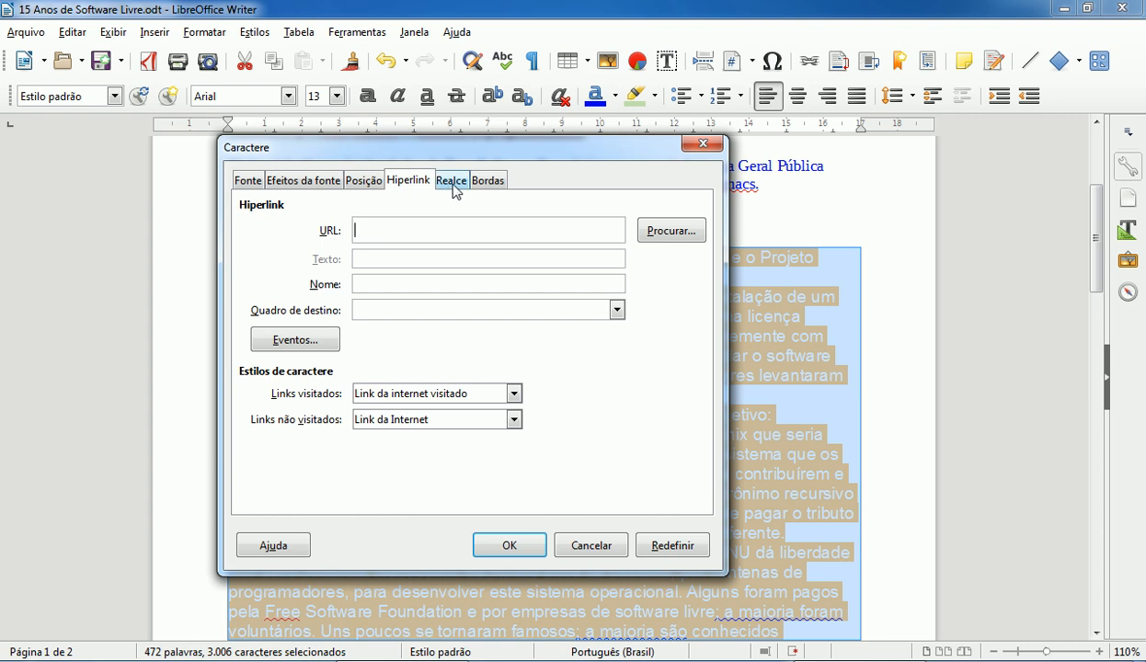
click(452, 182)
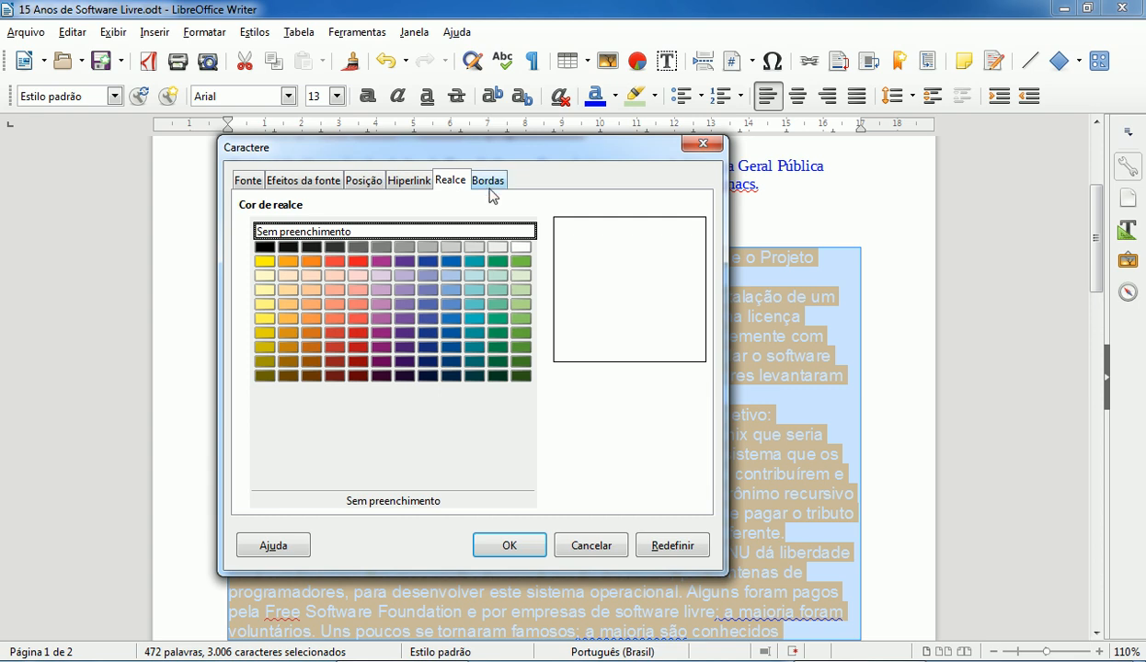
click(489, 182)
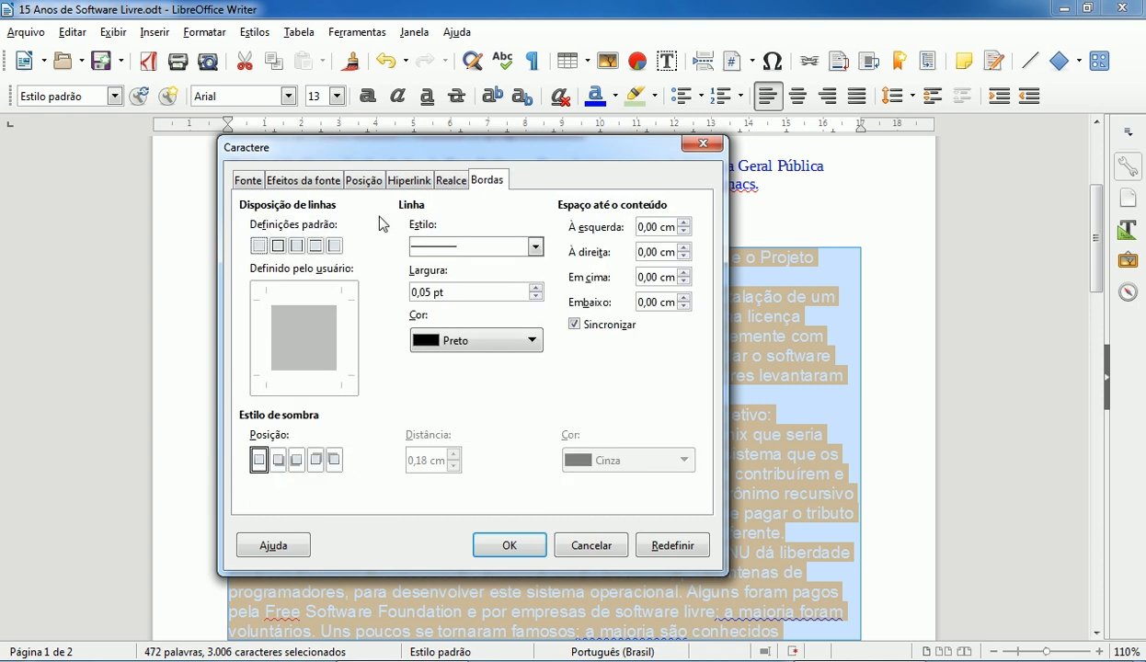
click(278, 245)
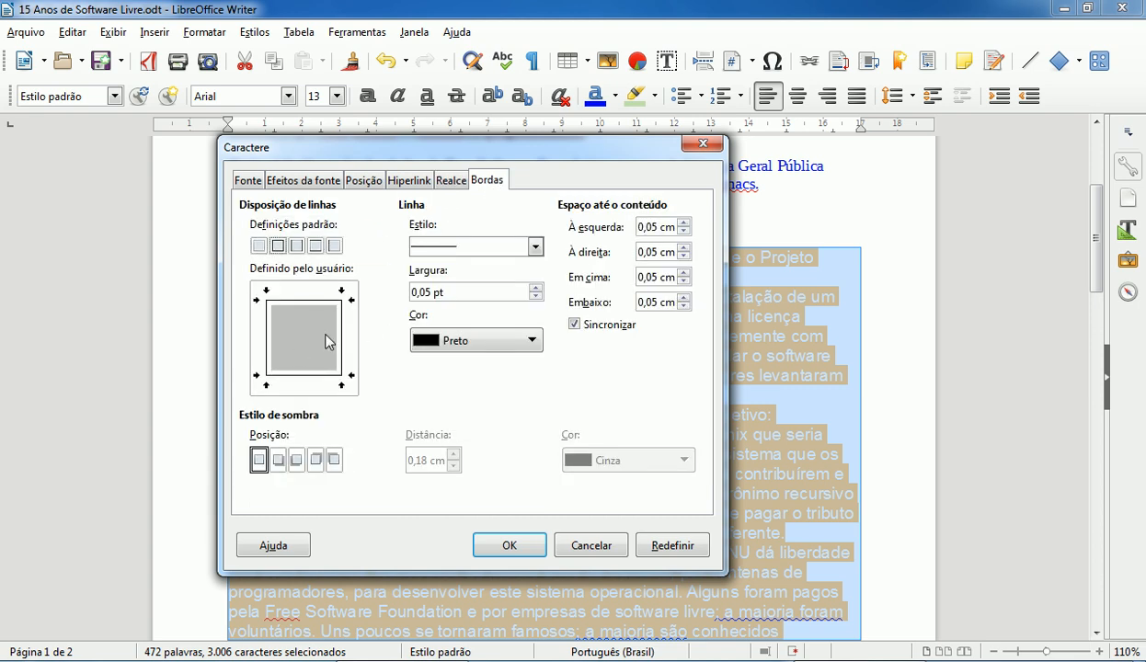
click(508, 544)
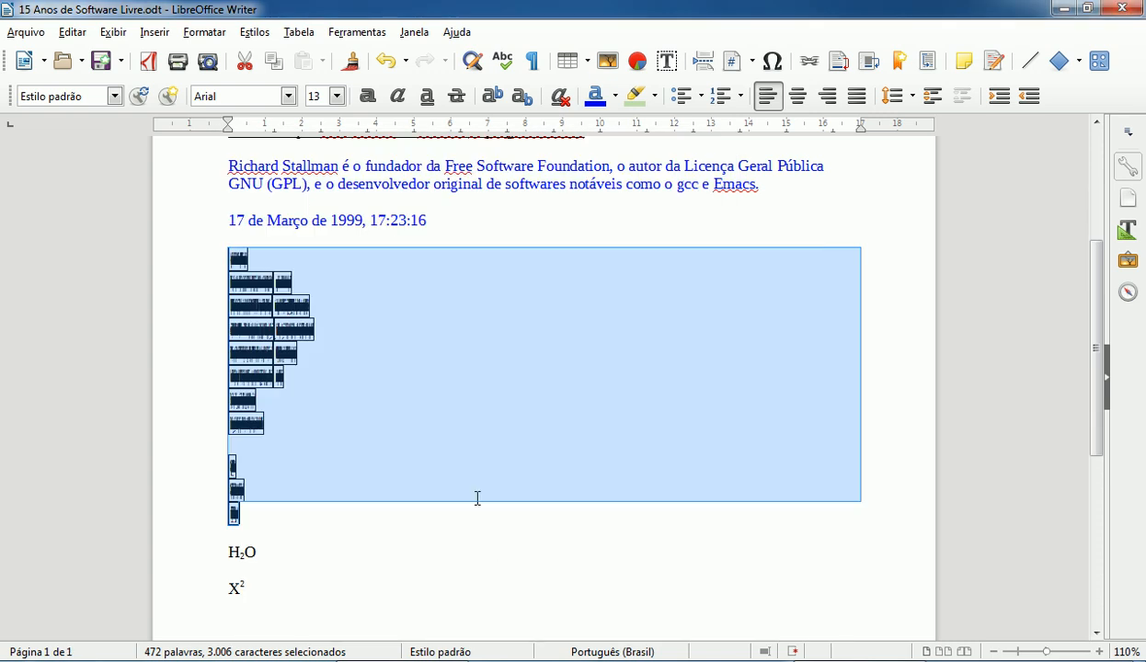
click(488, 422)
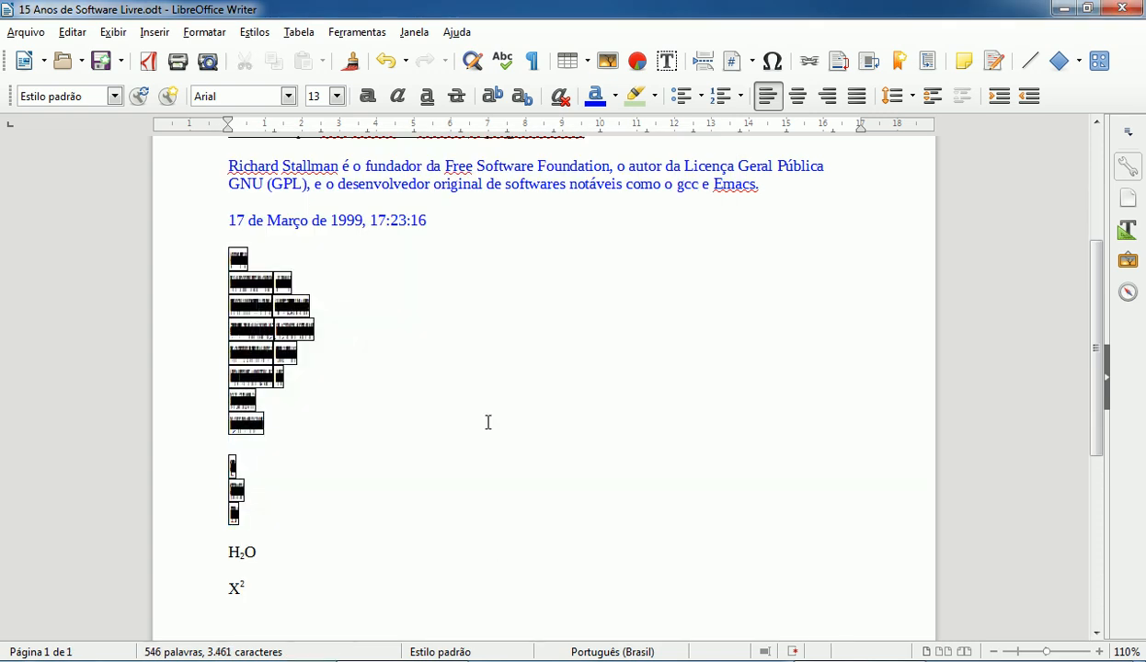
Undo the character formatting just applied to the body text, and redo it.
key(ctrl+z)
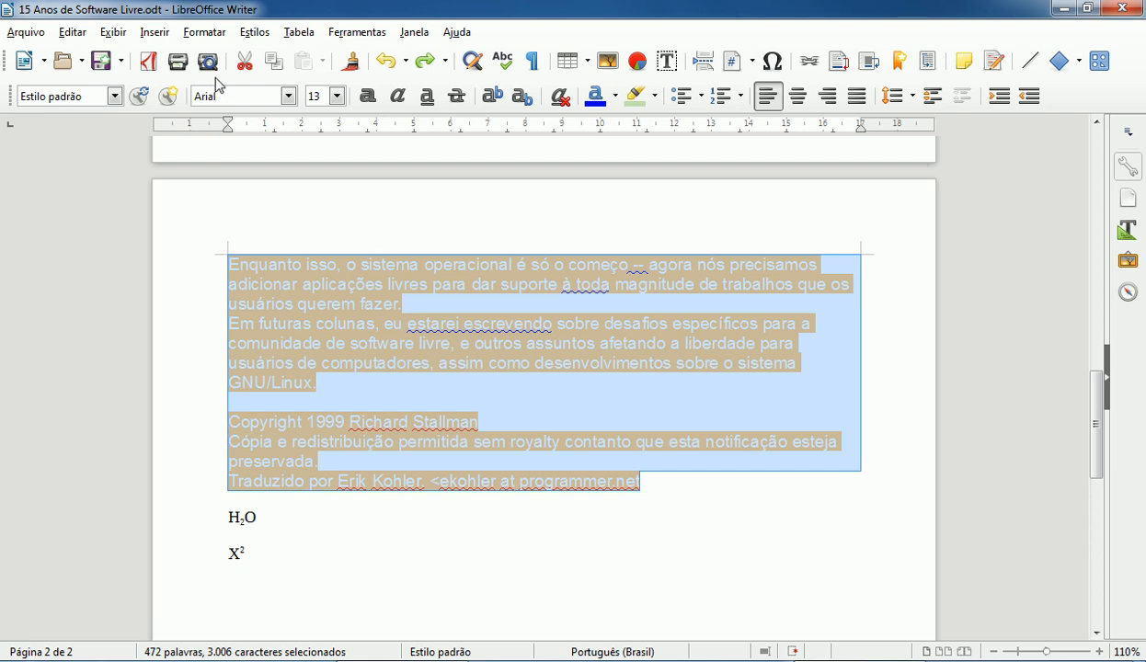
click(425, 64)
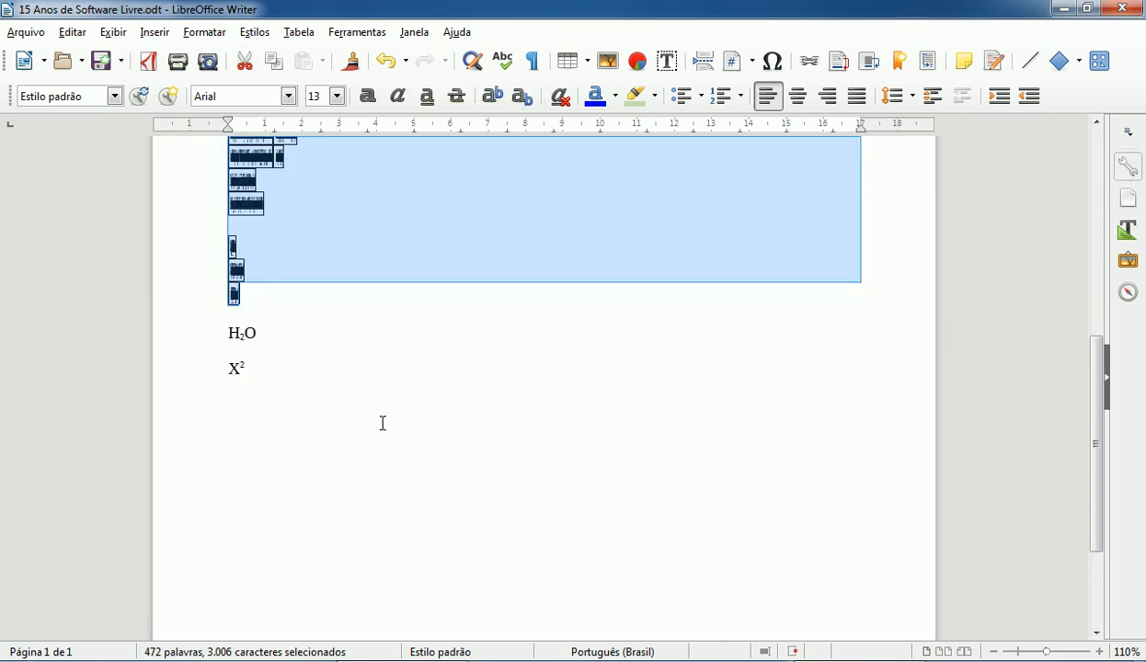
scroll(379, 409, up, 7)
scroll(381, 401, down, 3)
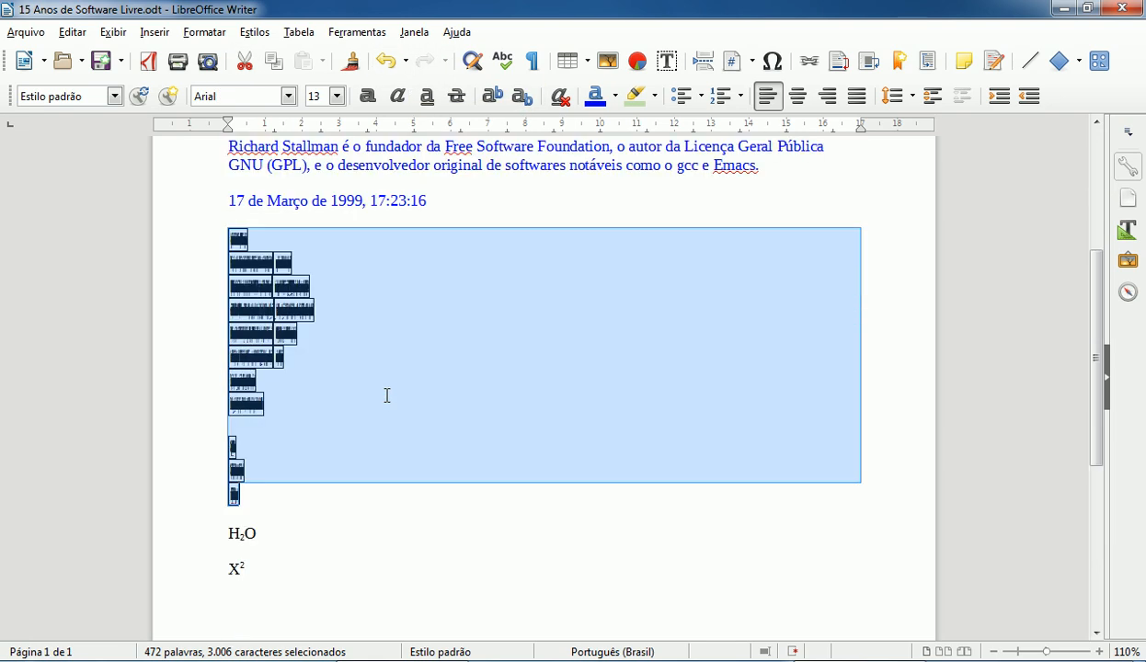
Repeatedly undo and redo the body text's formatting, finish with it undone, and display the undo and redo commands with their shortcuts.
click(386, 67)
click(426, 65)
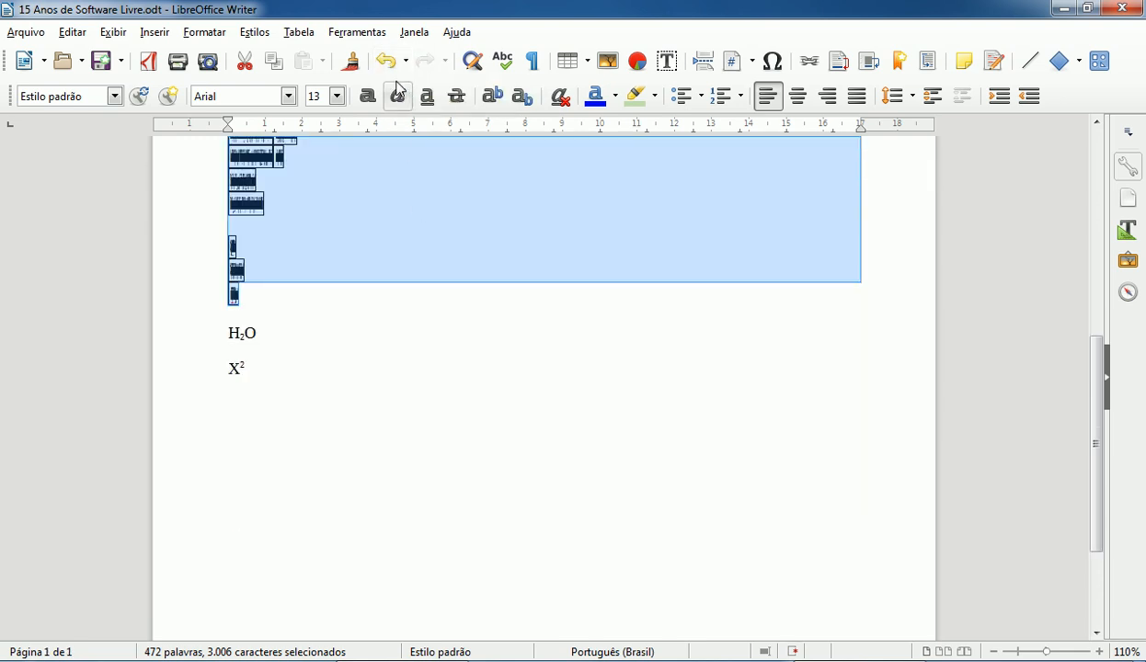
click(386, 61)
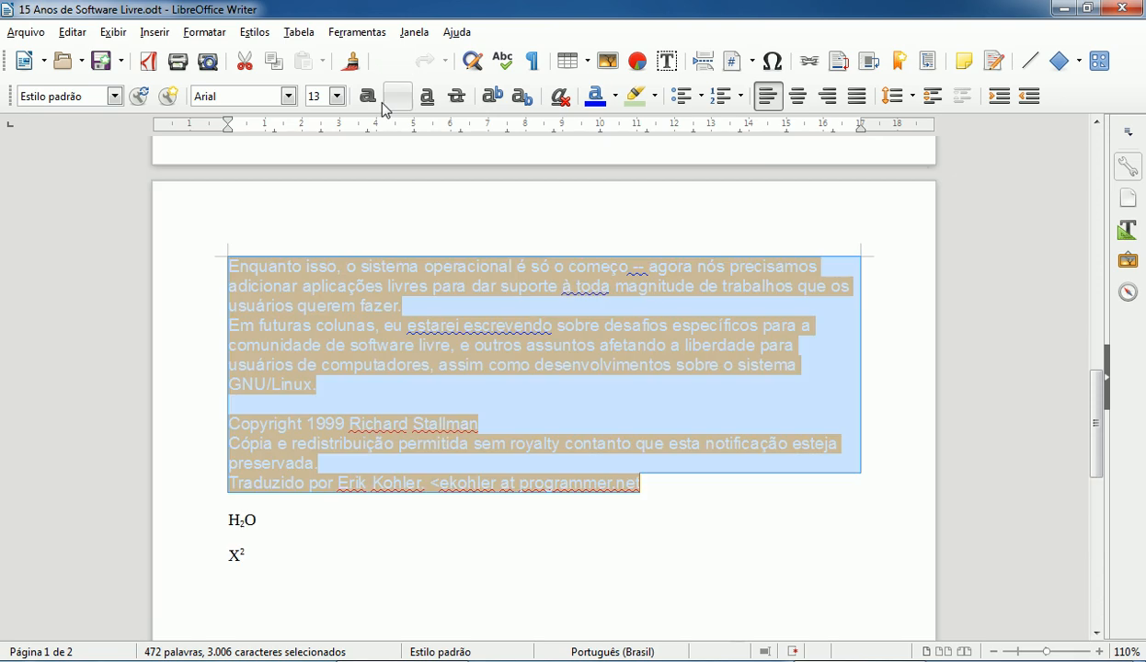
click(425, 63)
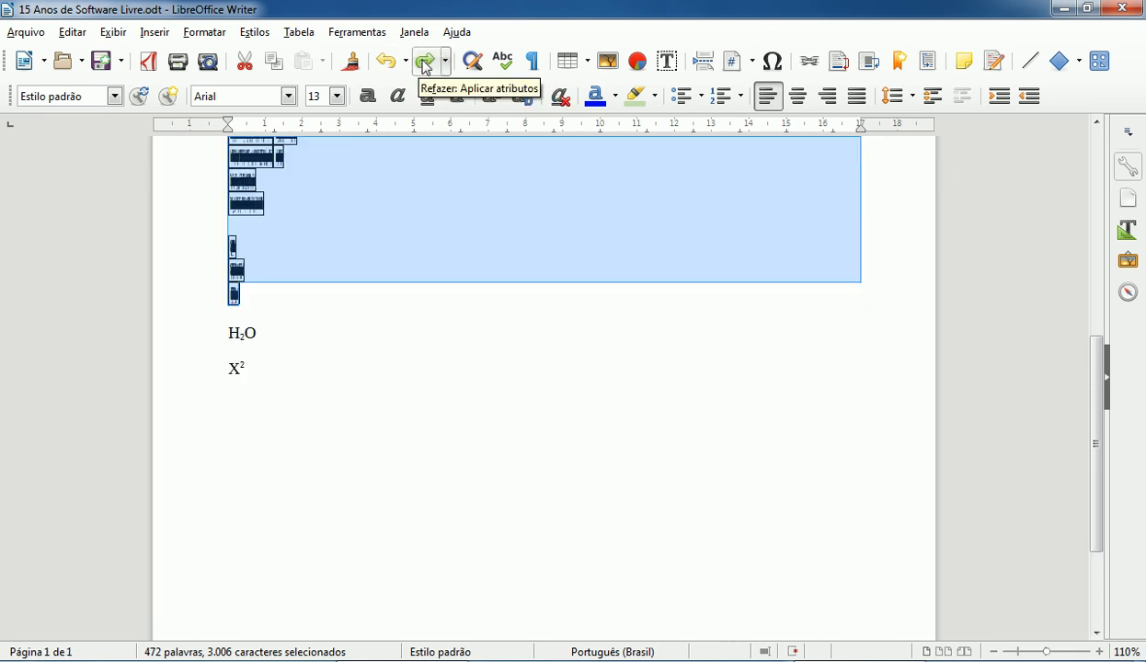
click(386, 61)
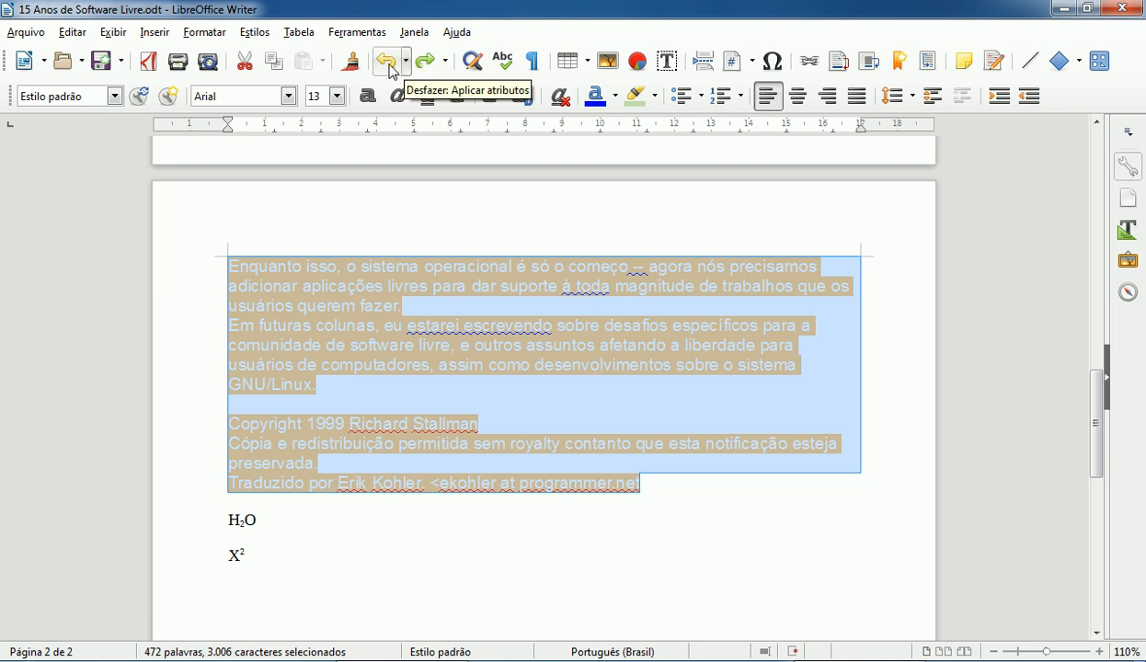
click(79, 35)
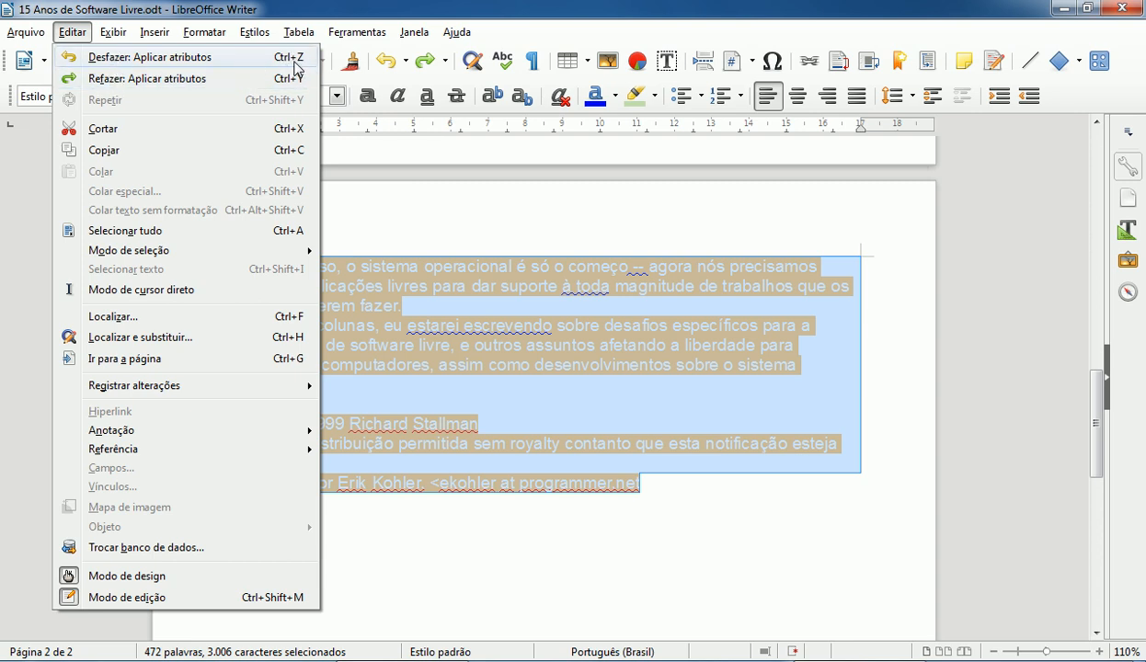
Add a box border around the selected body text and set its font color to black (Preto) in the character formatting.
click(421, 290)
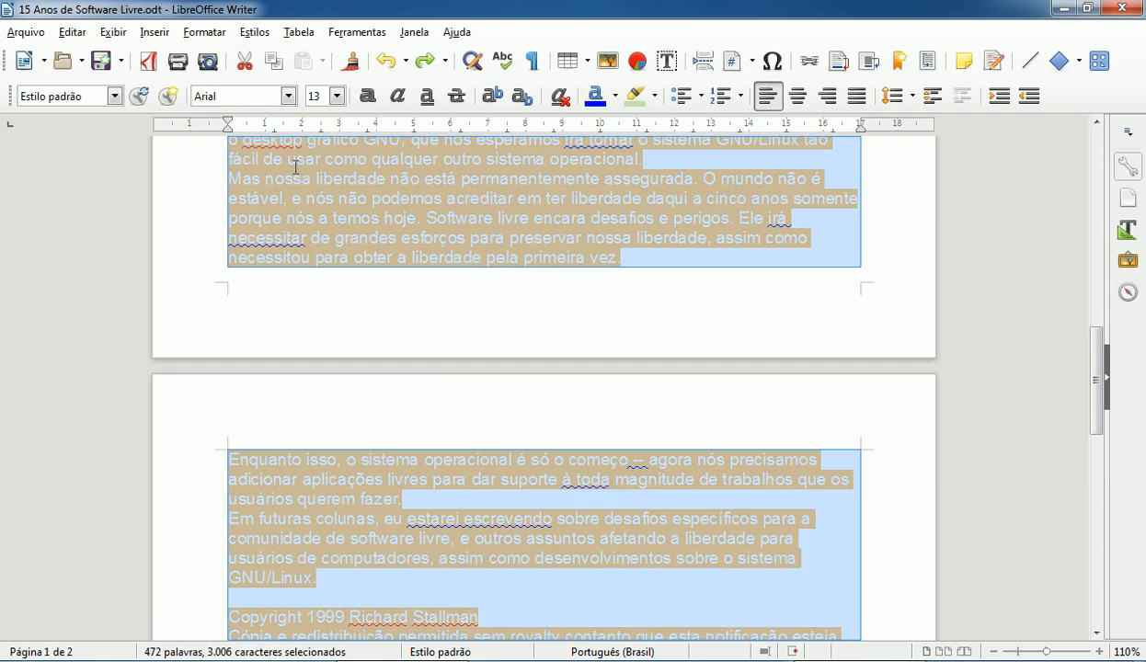
right_click(295, 168)
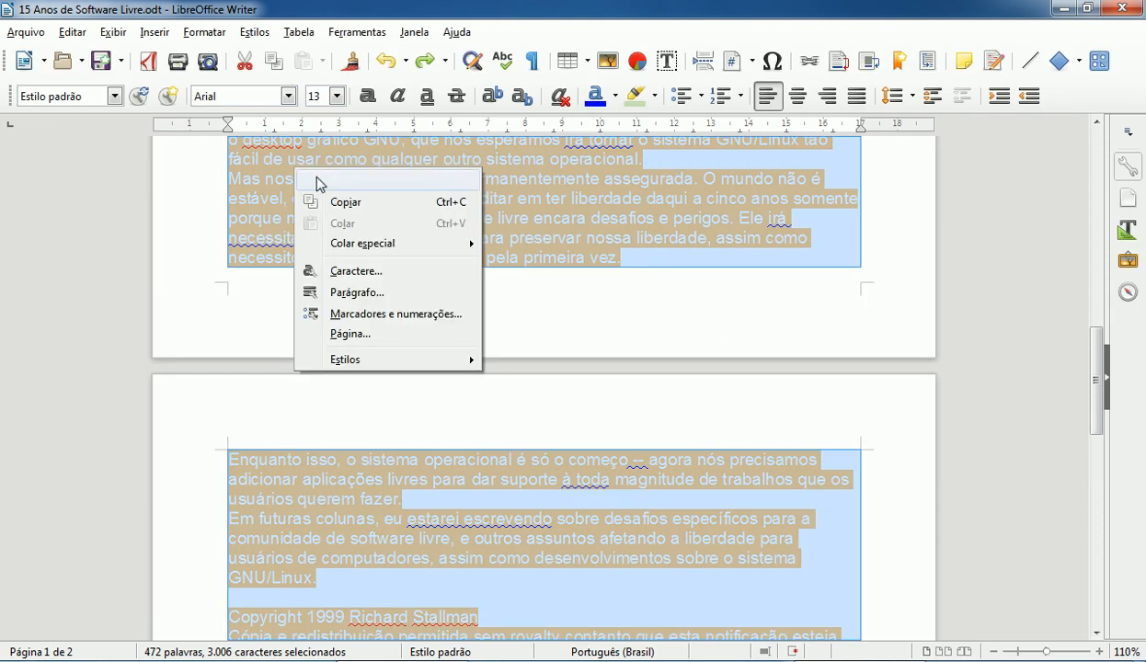
click(353, 272)
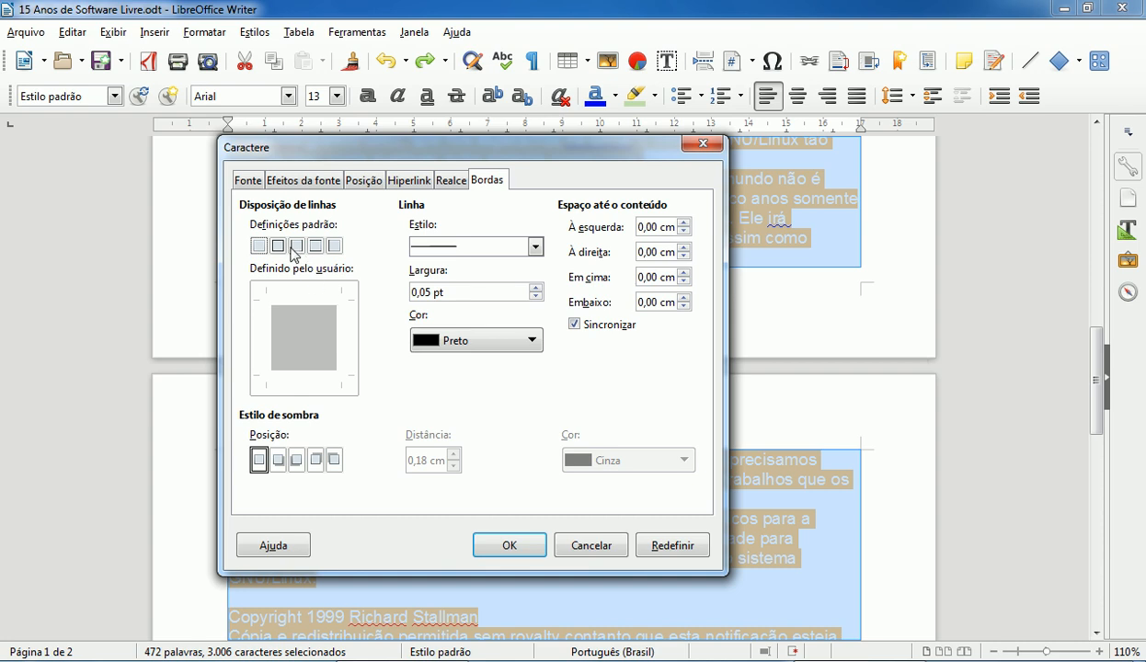
click(278, 246)
click(303, 181)
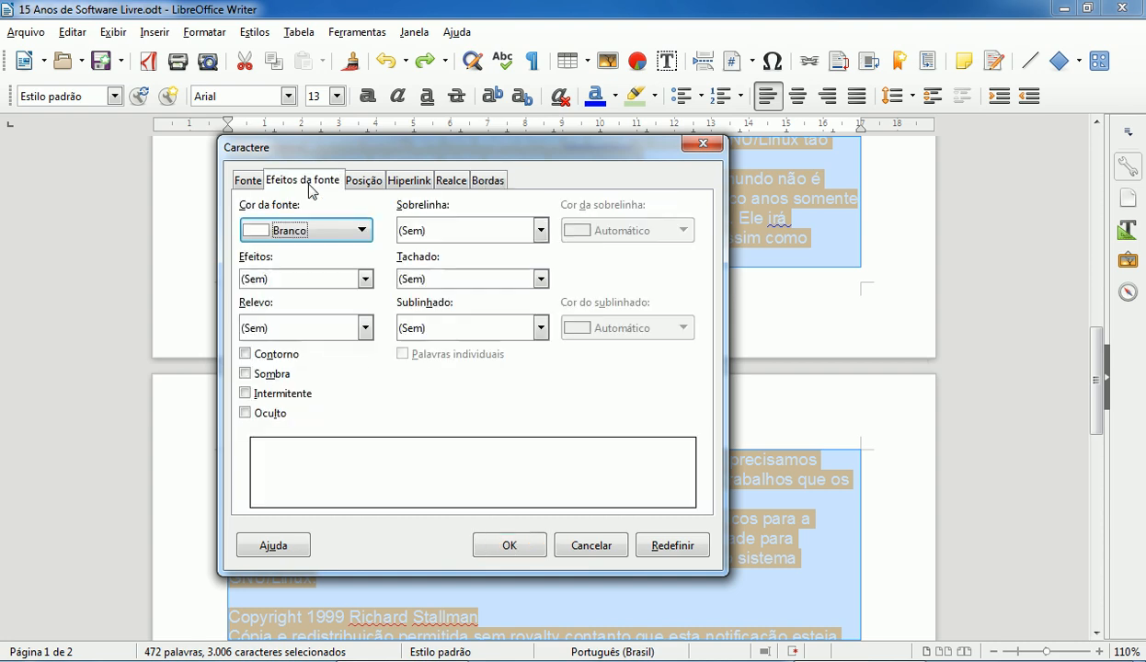
click(294, 228)
click(255, 324)
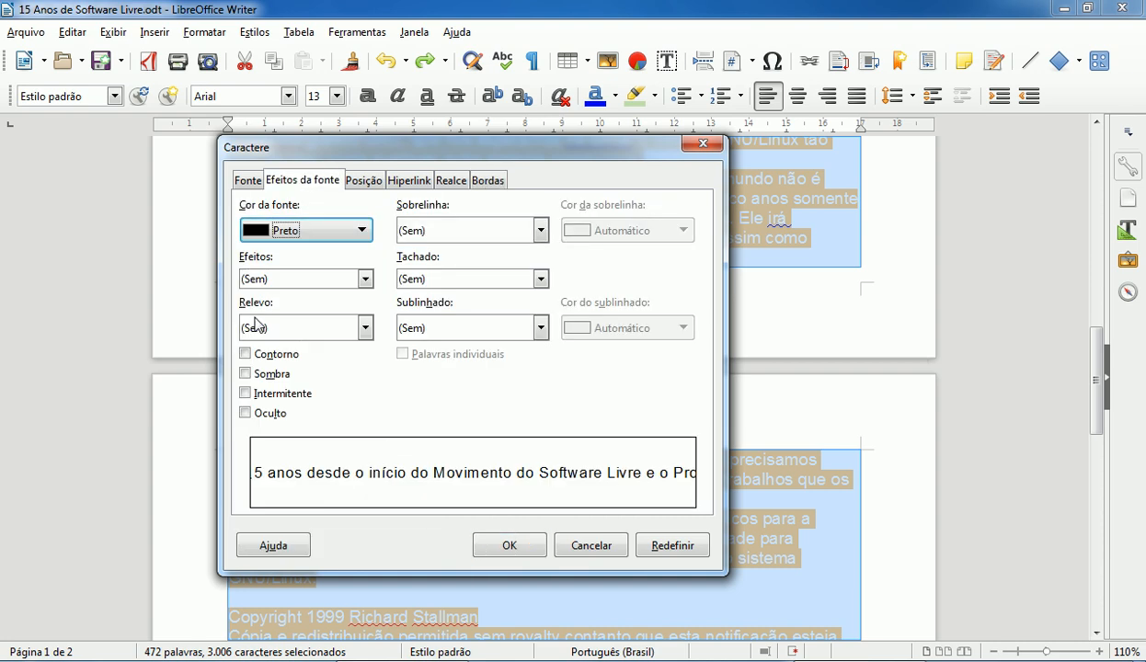
Set the body text's highlighting to no fill (Sem preenchimento), apply the character formatting and clear the selection.
click(438, 181)
click(316, 231)
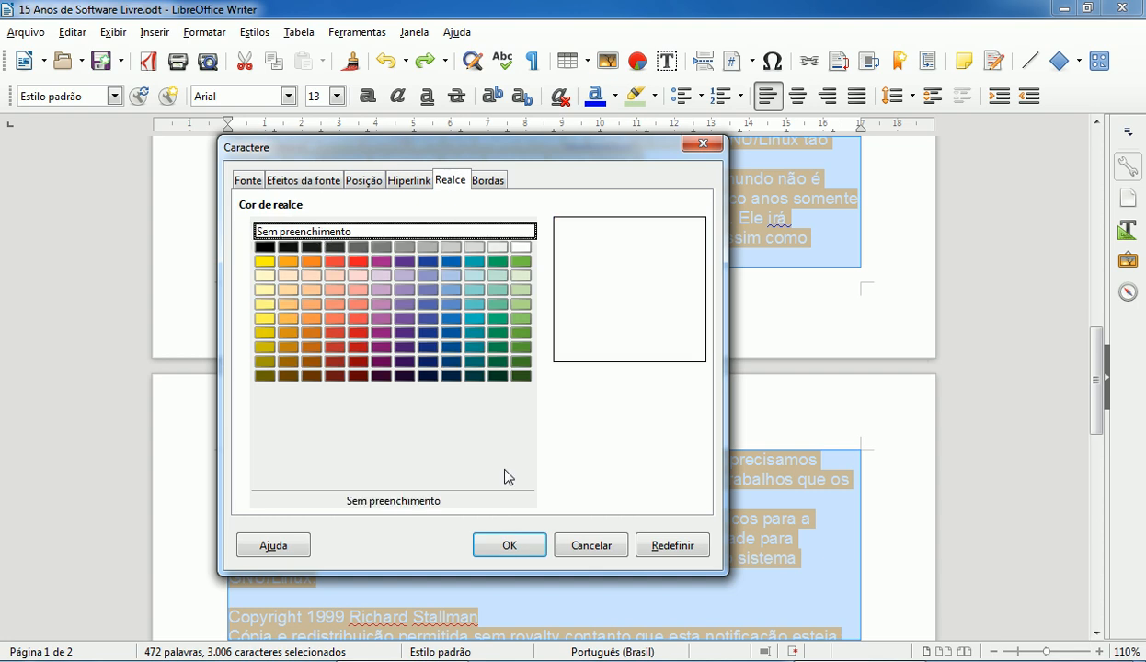
click(507, 542)
scroll(482, 415, up, 6)
scroll(482, 415, up, 8)
click(489, 410)
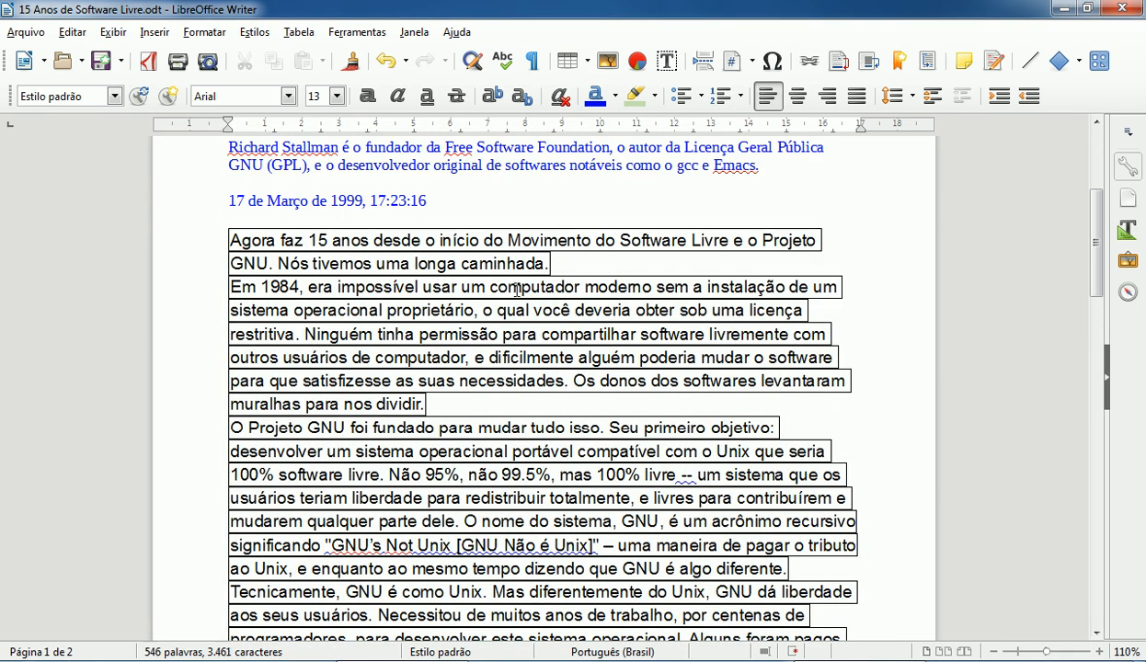
scroll(588, 387, down, 15)
scroll(614, 389, up, 12)
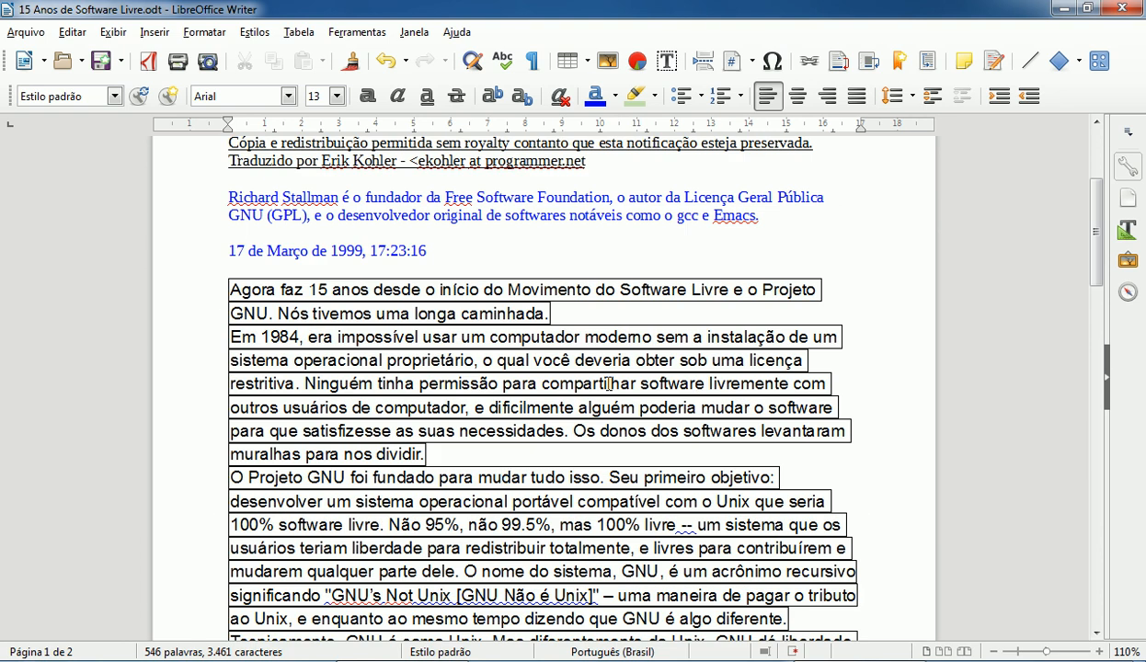
Select the whole bordered body text, remove its character borders and clear the selection.
drag(212, 283, 690, 416)
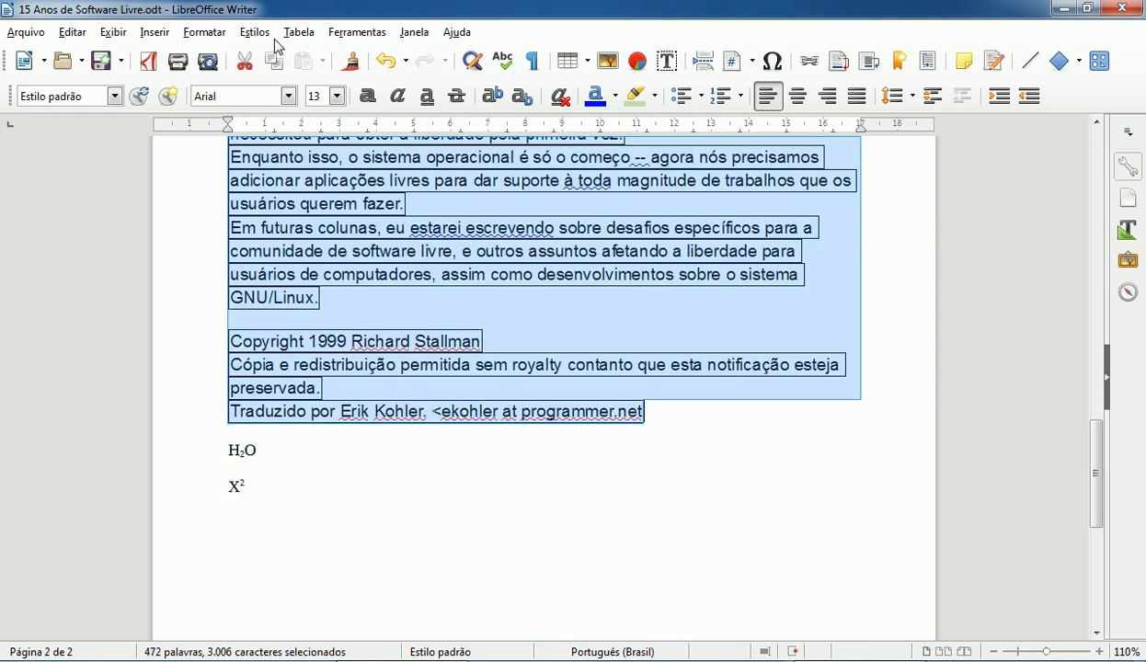
click(194, 33)
click(220, 187)
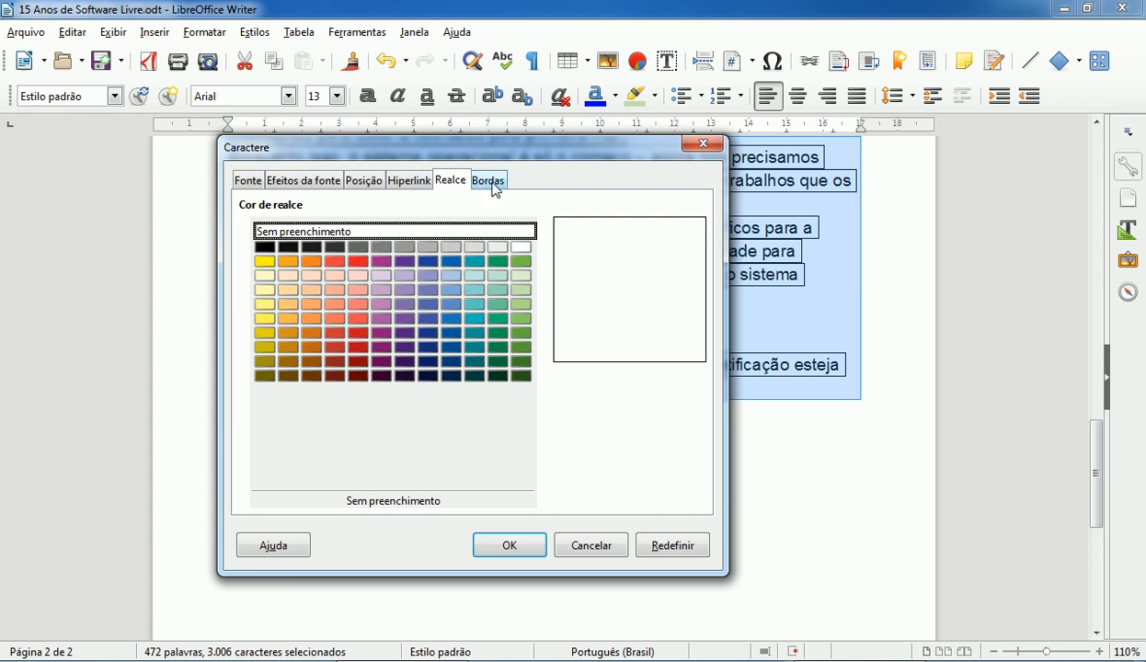
click(495, 182)
click(260, 248)
click(515, 548)
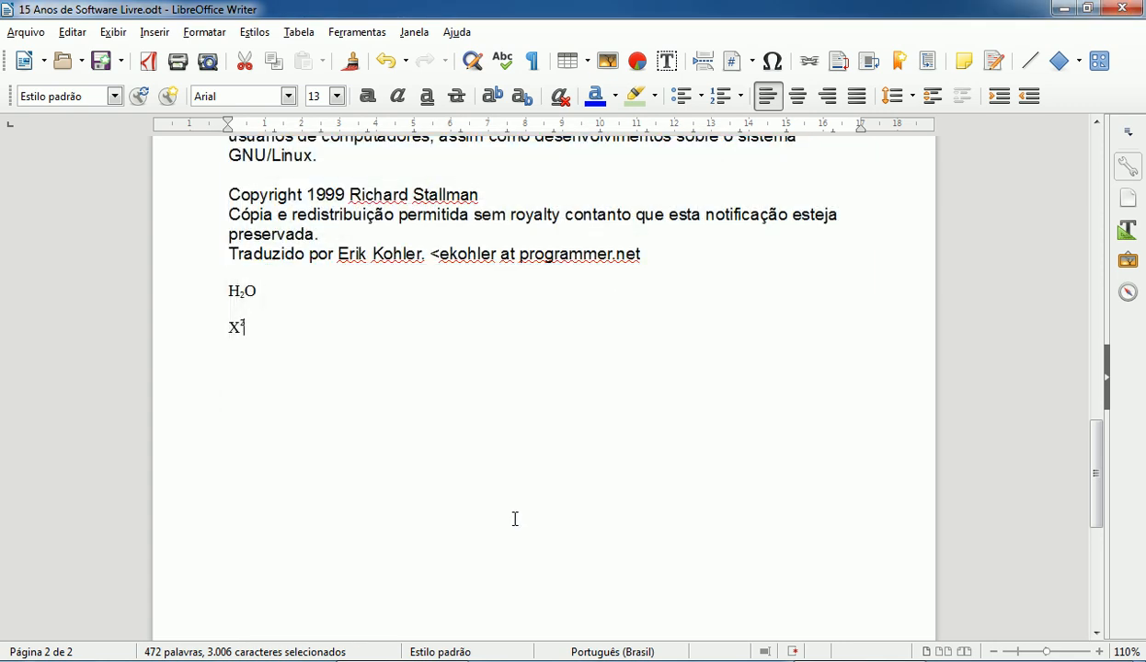
click(515, 519)
scroll(507, 441, up, 20)
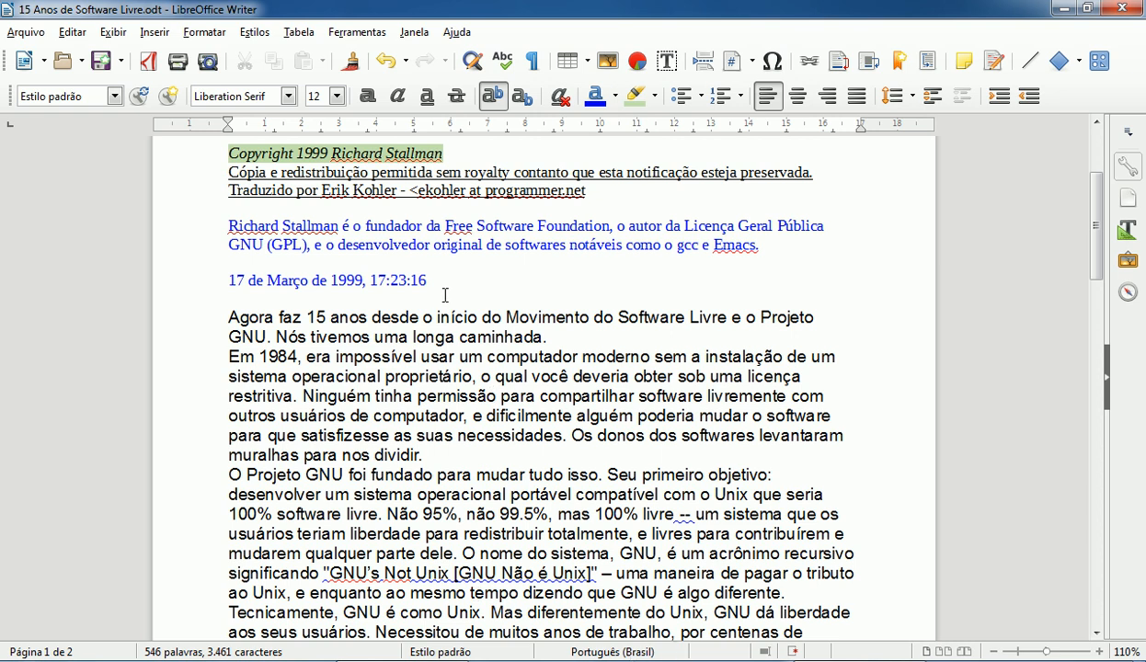
Start closing the document to display its save prompt, and cancel so the document stays open.
scroll(447, 292, up, 1)
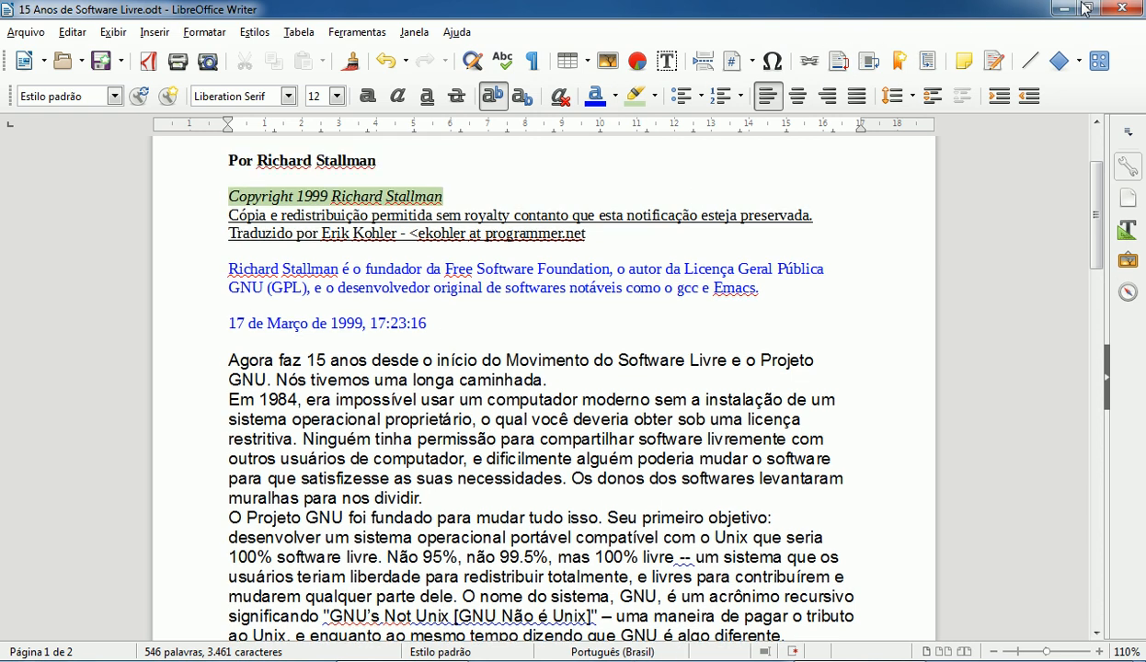
click(1123, 8)
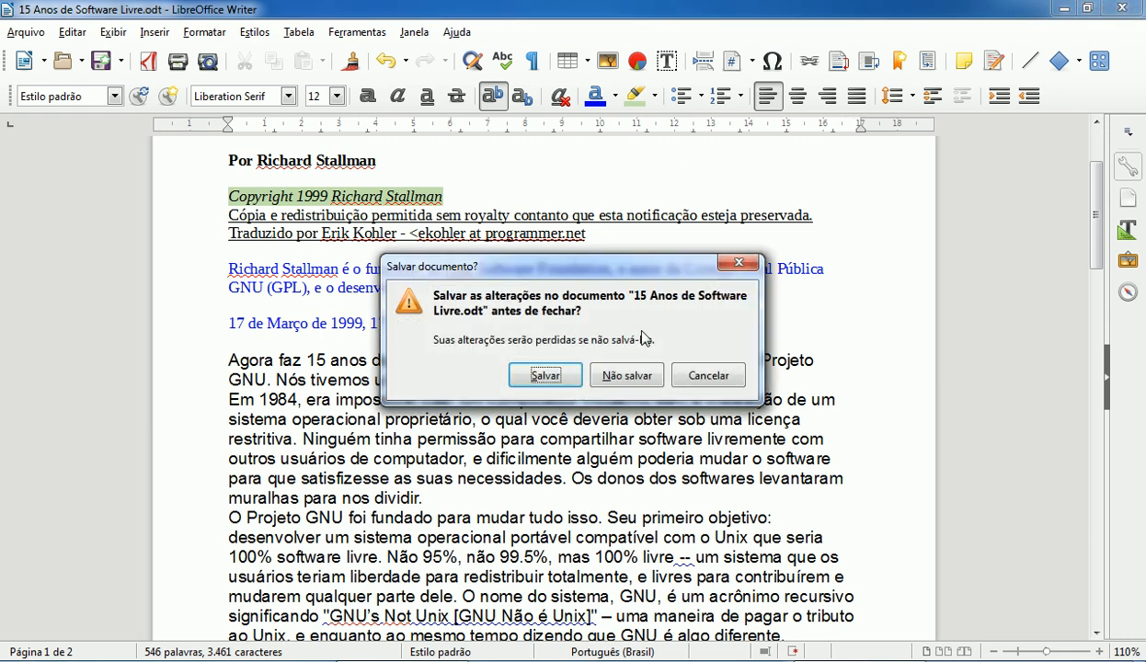
click(615, 386)
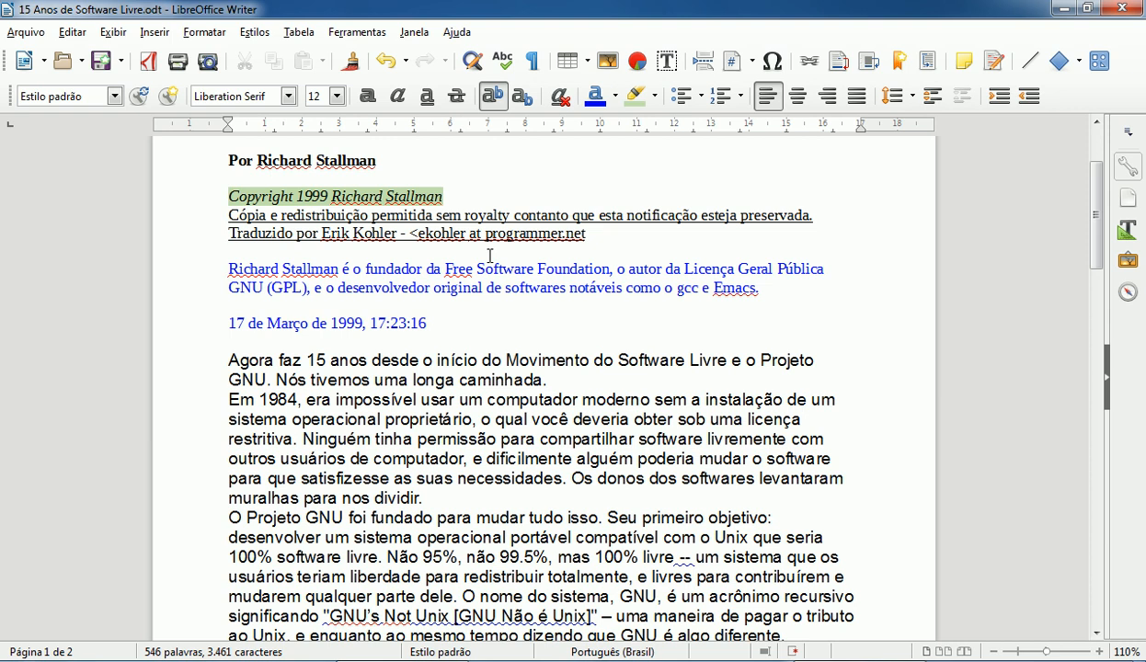
Examine the autorecovery save interval in the general Load/Save options (Carregar/Salvar, Geral), and close the options without changes.
click(356, 32)
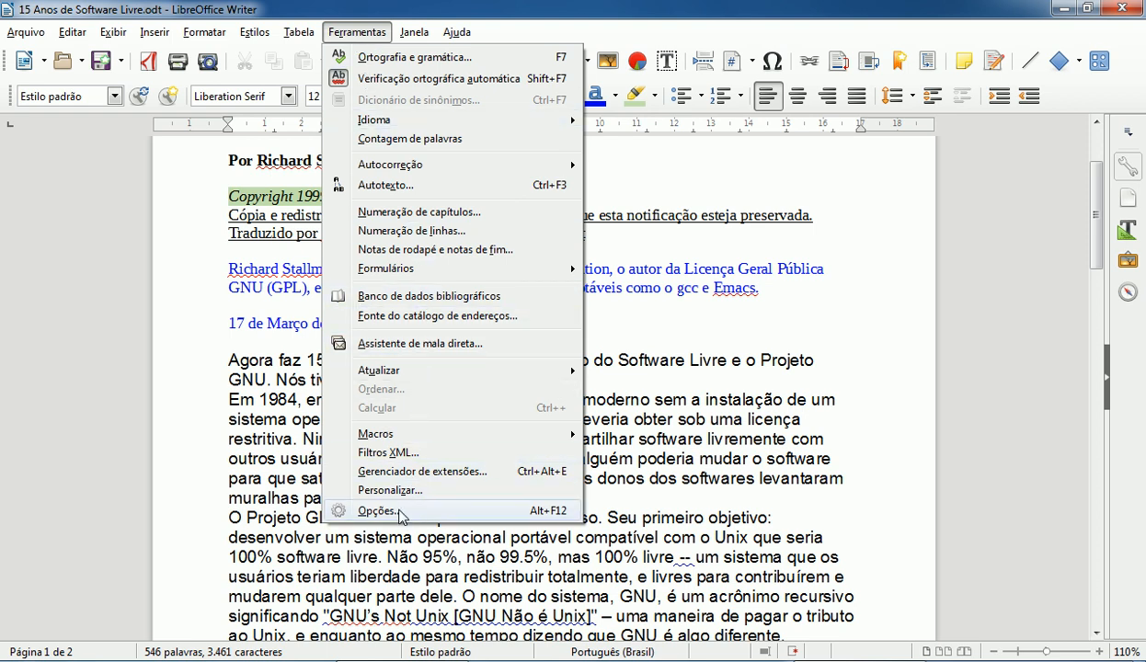
click(399, 511)
click(299, 236)
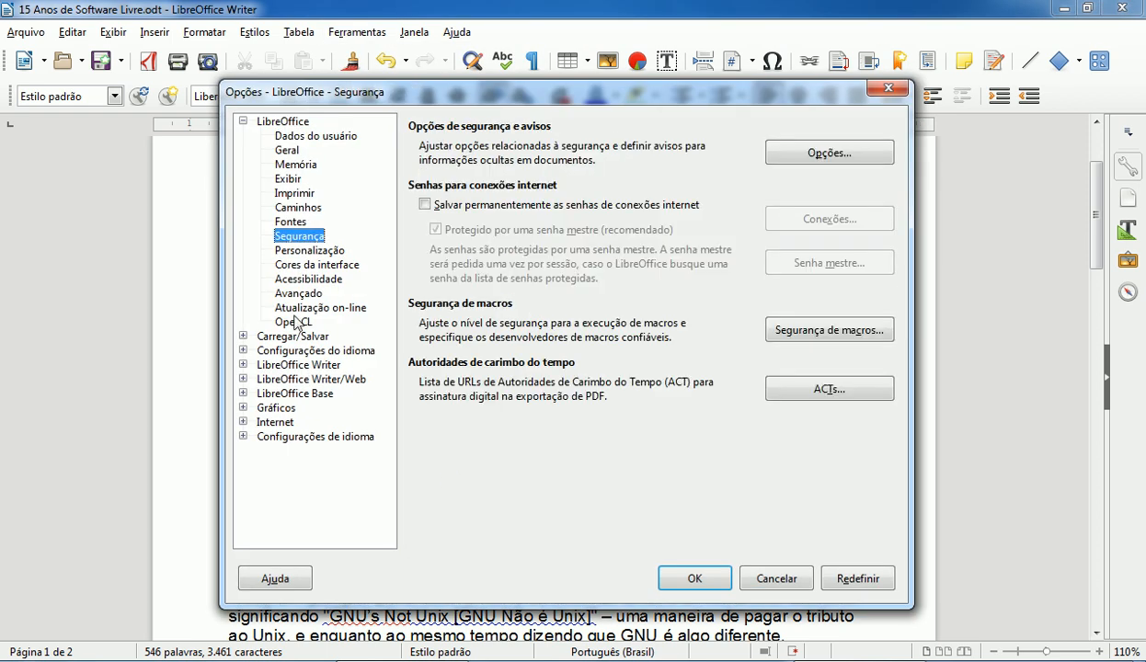
click(293, 337)
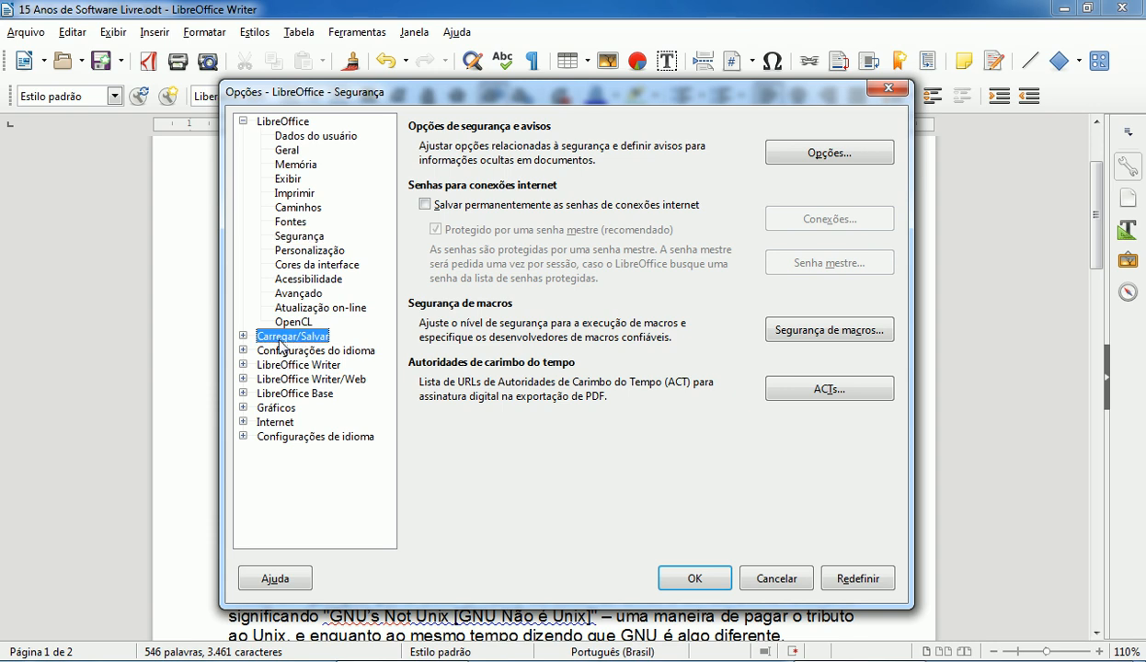
click(243, 335)
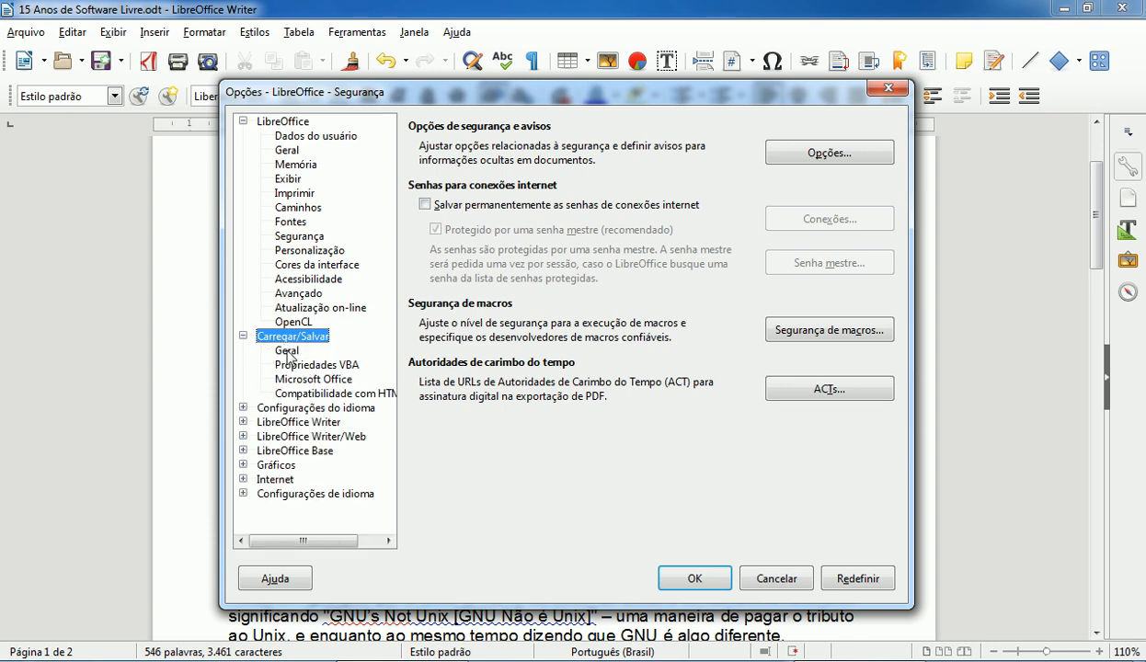
click(287, 351)
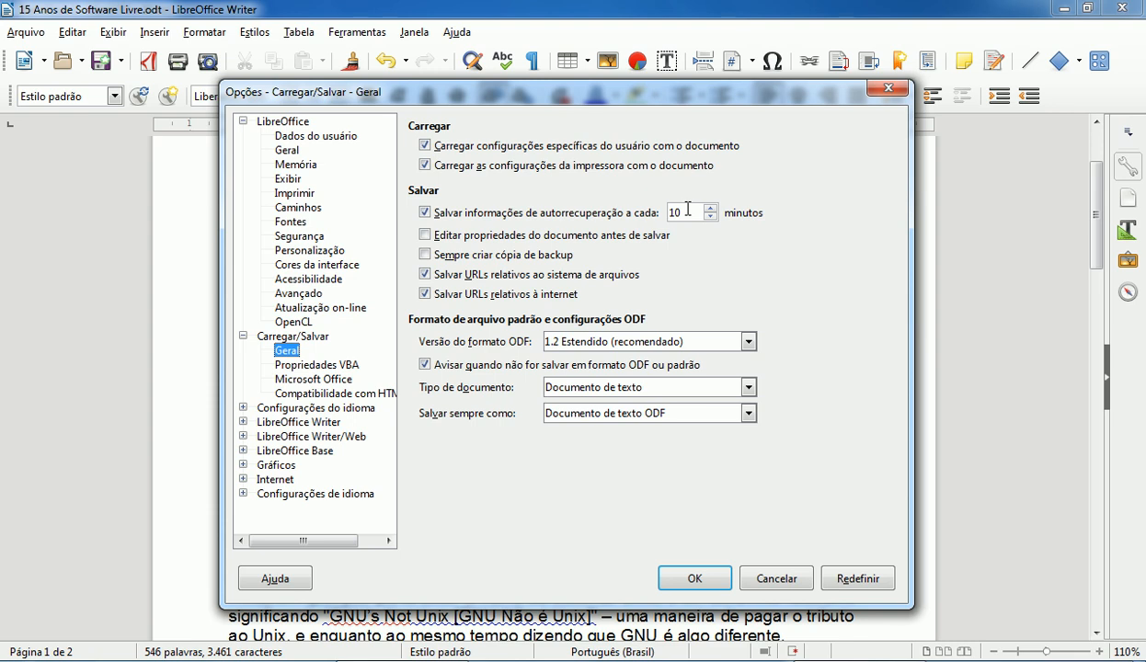
click(290, 335)
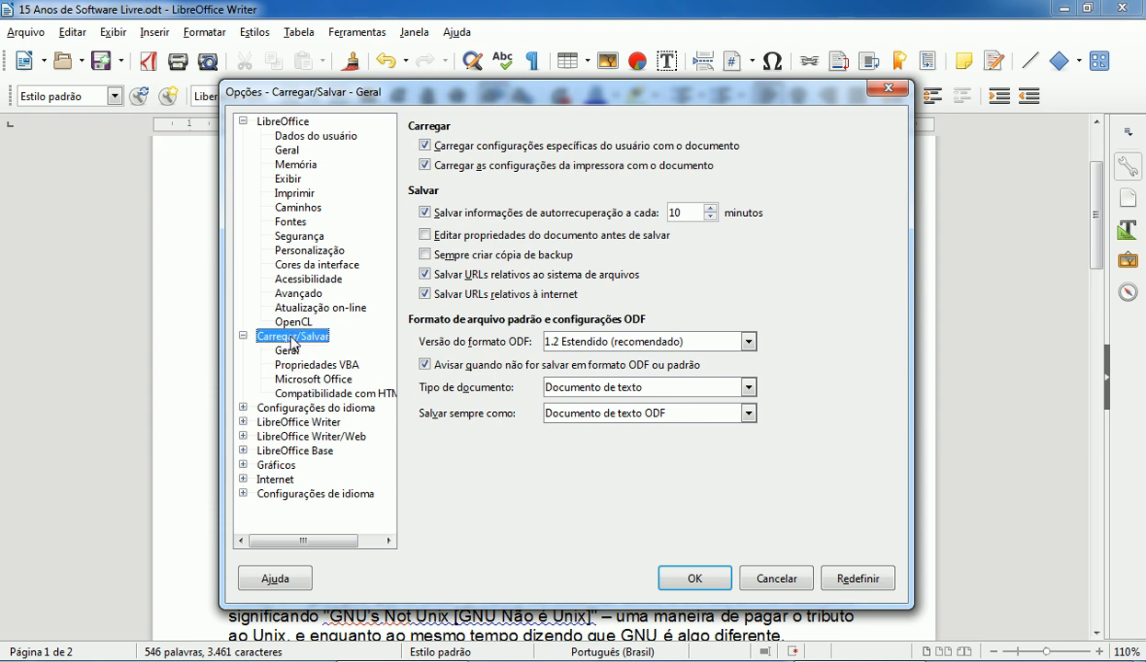
click(298, 353)
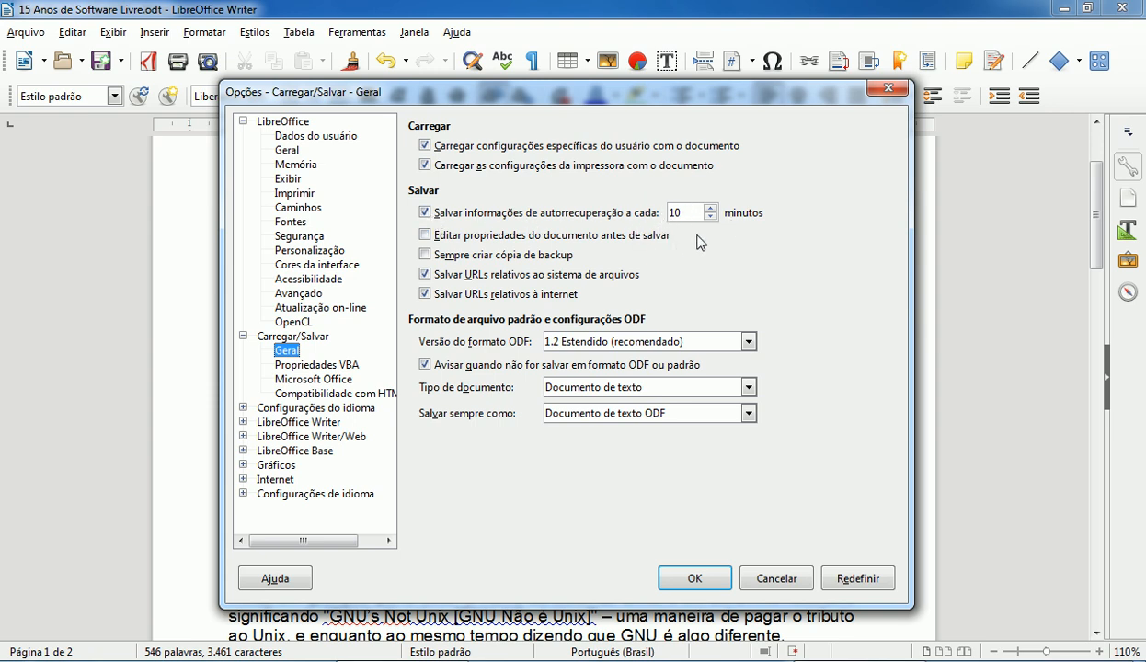
click(761, 575)
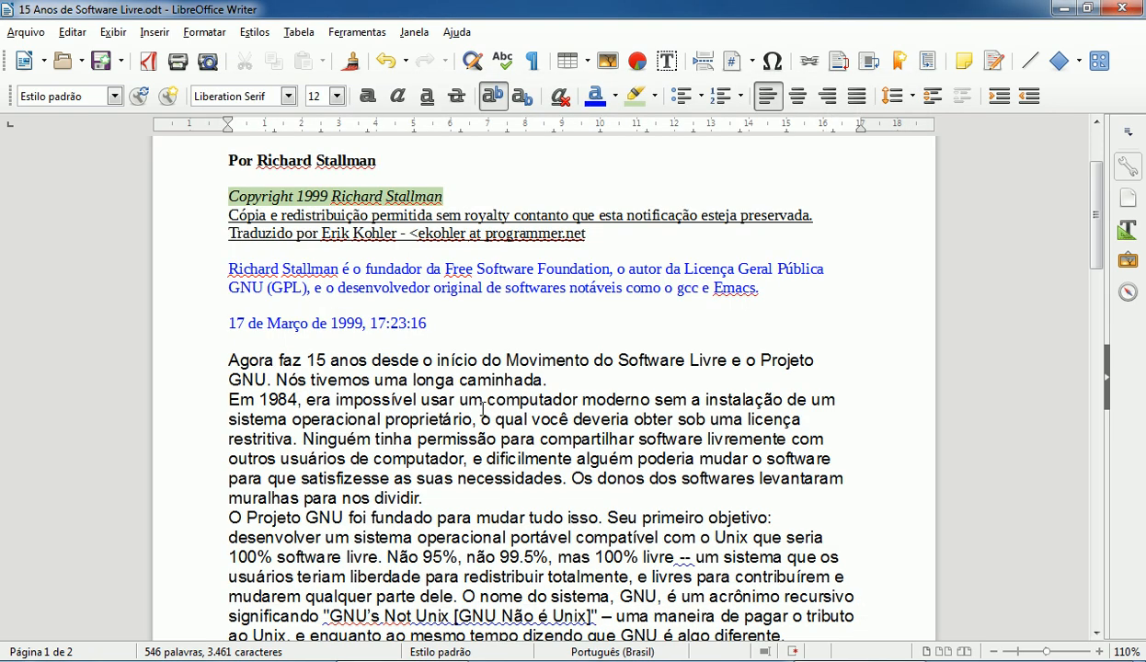